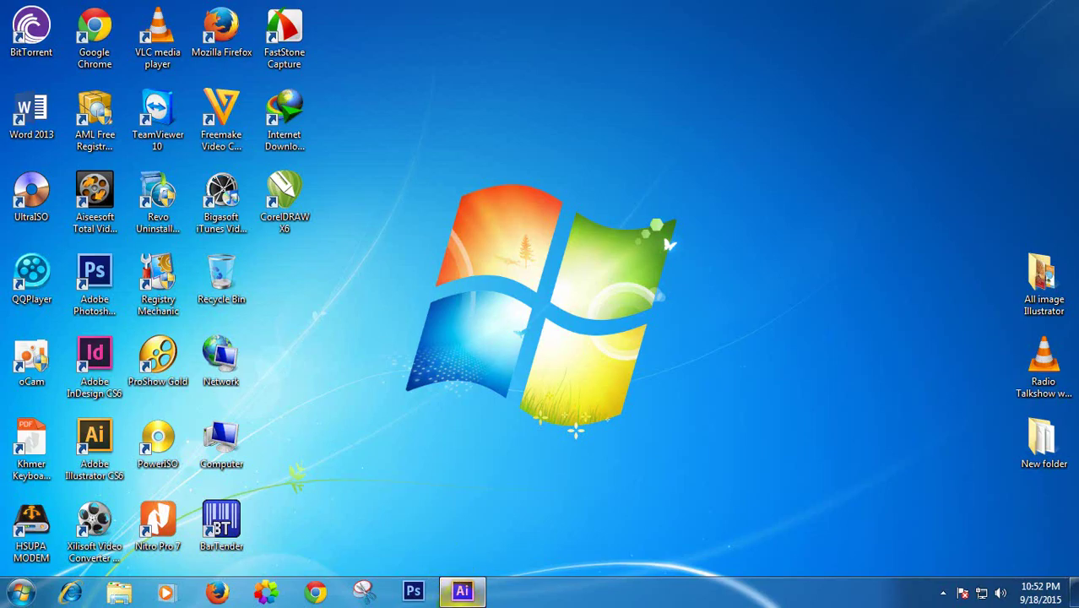
Restore the Illustrator window showing Cover-1.ai from the taskbar
{"action": "left_click", "coordinate": [462, 591]}
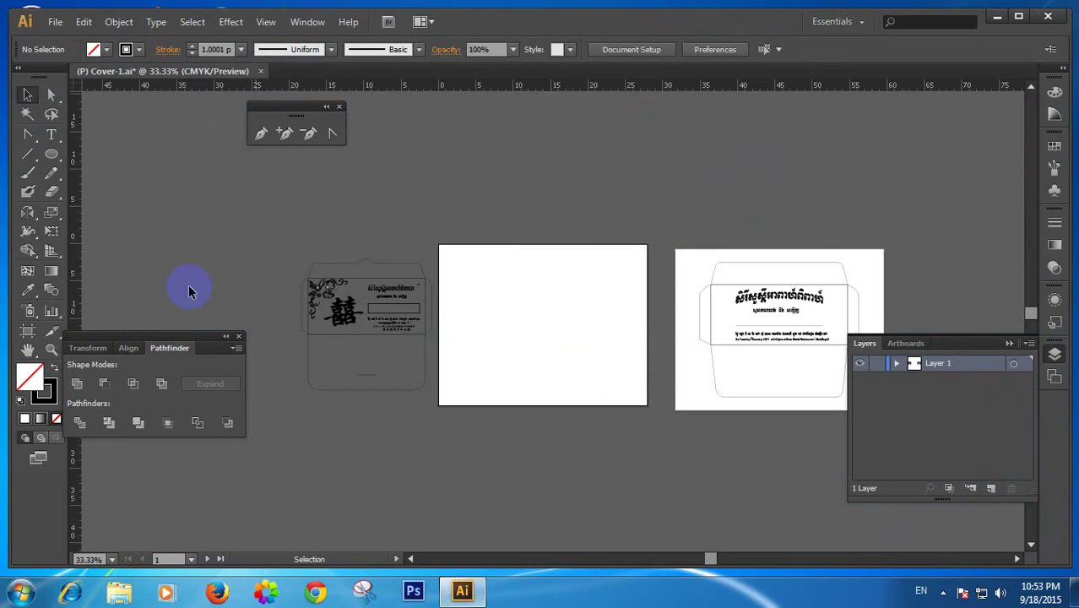
Zoom in on the reference envelope and draw a rectangle over its front panel
{"action": "left_click", "coordinate": [51, 349]}
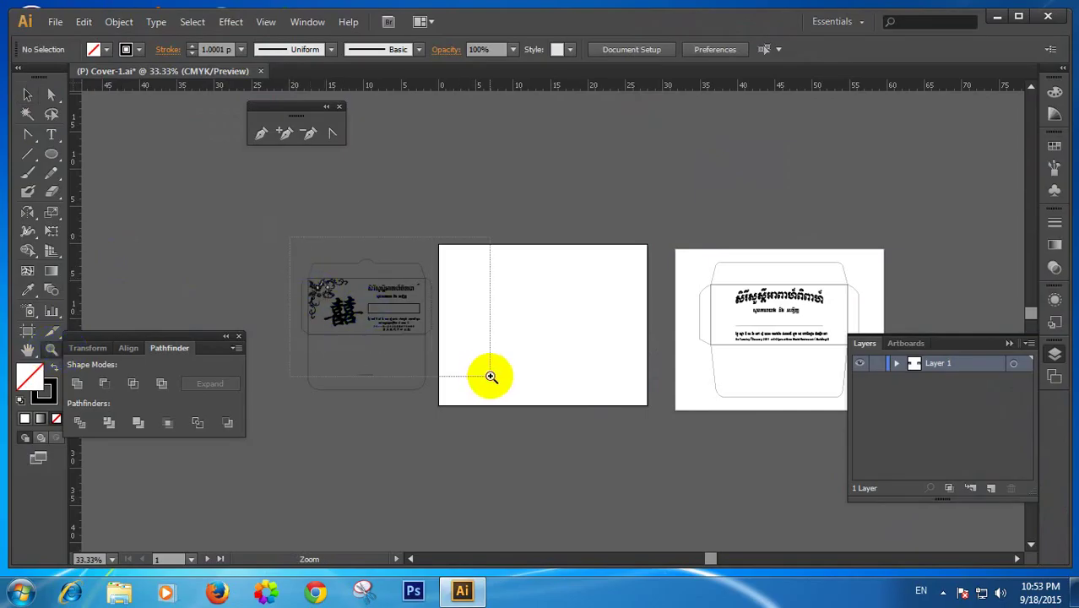
{"action": "left_click_drag", "start_coordinate": [290, 236], "coordinate": [489, 374]}
{"action": "left_click_drag", "start_coordinate": [53, 157], "coordinate": [119, 151]}
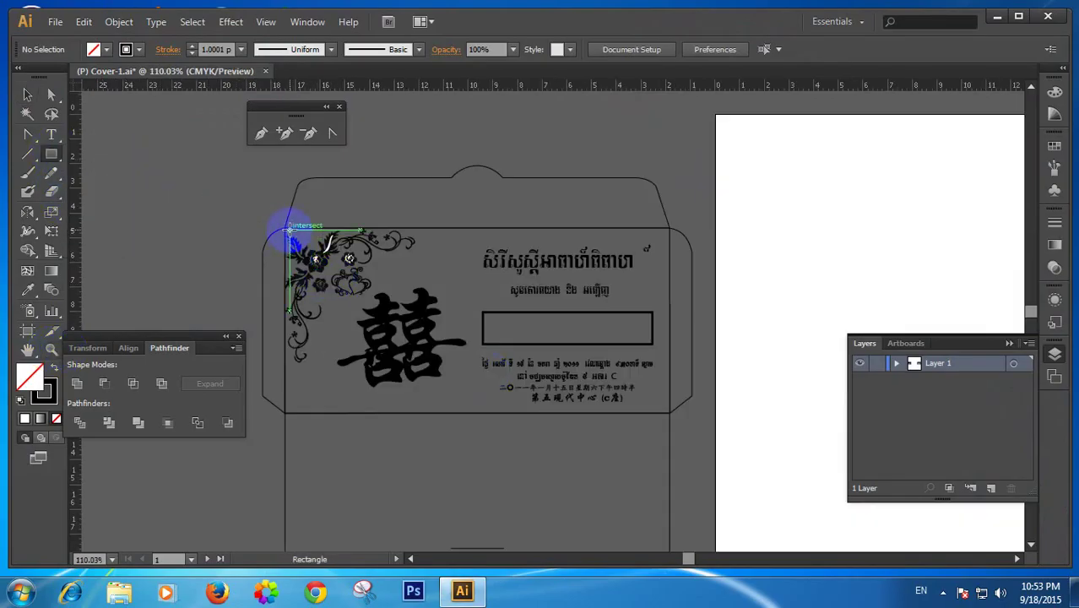
{"action": "left_click_drag", "start_coordinate": [286, 230], "coordinate": [671, 412]}
{"action": "left_click", "coordinate": [28, 97]}
{"action": "left_click", "coordinate": [159, 168]}
Zoom back out to 50% and check the new rectangle on the blank artboard
{"action": "key", "text": "z"}
{"action": "left_click", "coordinate": [587, 279], "text": "alt"}
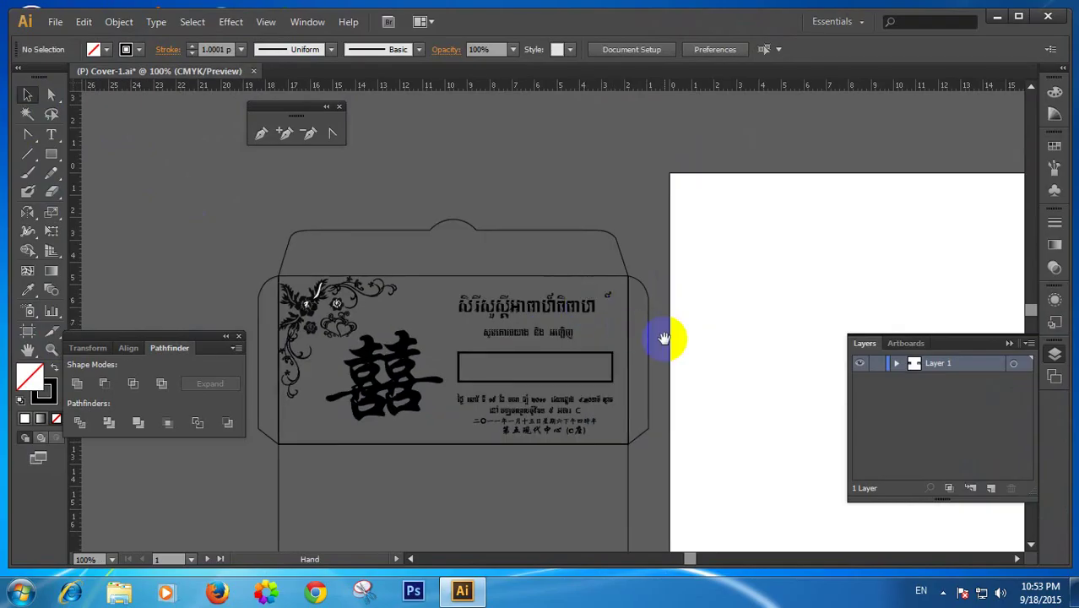
{"action": "mouse_move", "coordinate": [662, 337]}
{"action": "left_mouse_down"}
{"action": "mouse_move", "coordinate": [346, 216]}
{"action": "mouse_move", "coordinate": [851, 210]}
{"action": "left_mouse_up"}
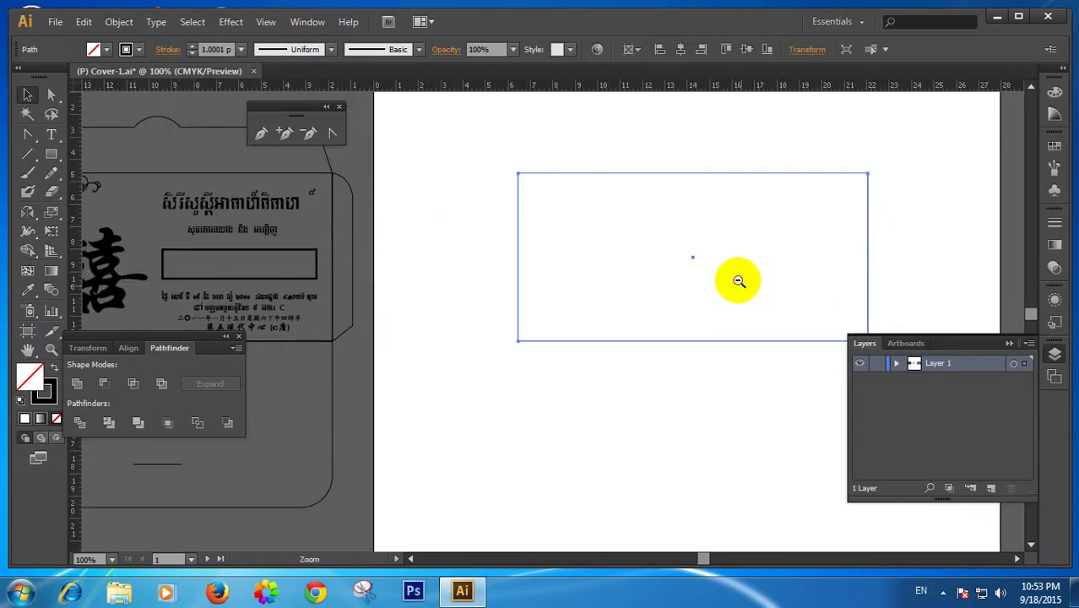
{"action": "left_click", "coordinate": [739, 281], "text": "alt"}
{"action": "left_click", "coordinate": [619, 274], "text": "alt"}
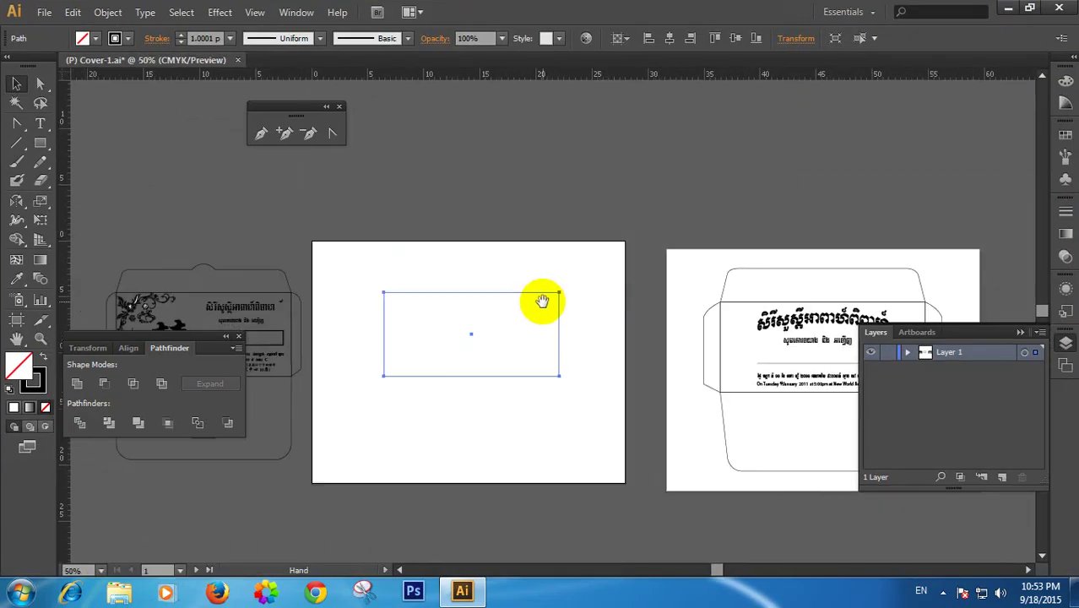
{"action": "mouse_move", "coordinate": [546, 299]}
{"action": "left_mouse_down"}
{"action": "mouse_move", "coordinate": [737, 239]}
{"action": "mouse_move", "coordinate": [640, 258]}
{"action": "left_mouse_up"}
{"action": "left_click", "coordinate": [680, 223]}
{"action": "left_click", "coordinate": [627, 207]}
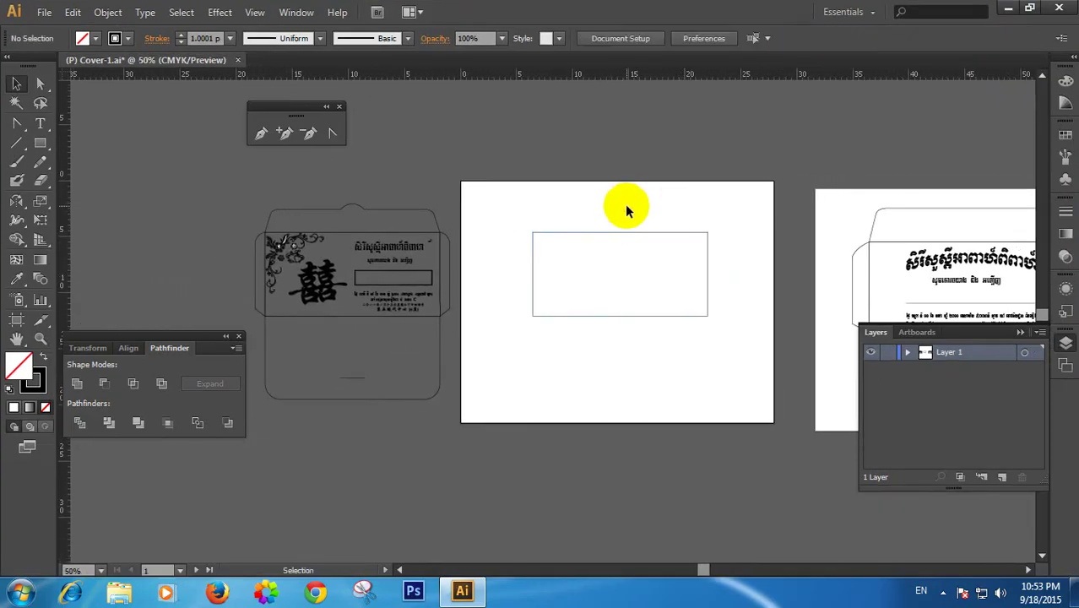
{"action": "left_click", "coordinate": [440, 347]}
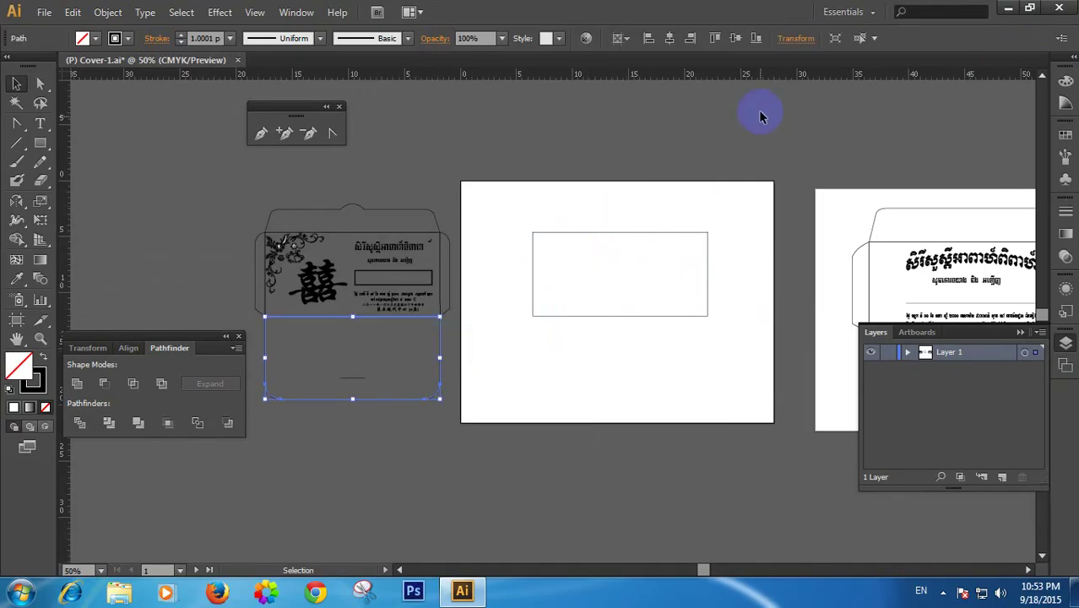
Duplicate the rectangle directly below and set the copy's height to 7.4 cm
{"action": "left_click", "coordinate": [795, 38]}
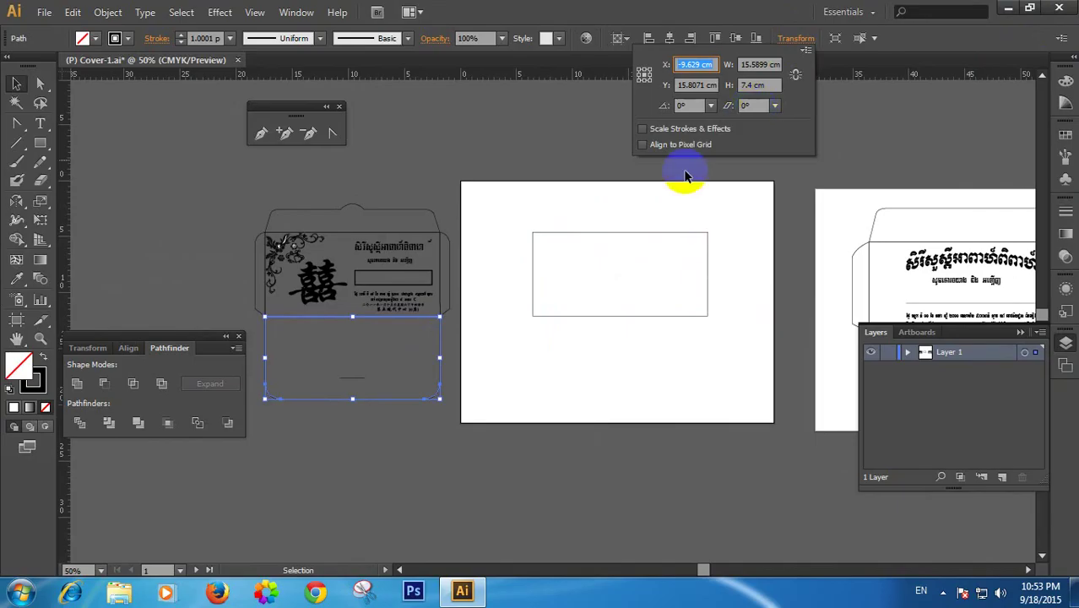
{"action": "left_click", "coordinate": [627, 237]}
{"action": "left_click_drag", "start_coordinate": [629, 239], "coordinate": [629, 325]}
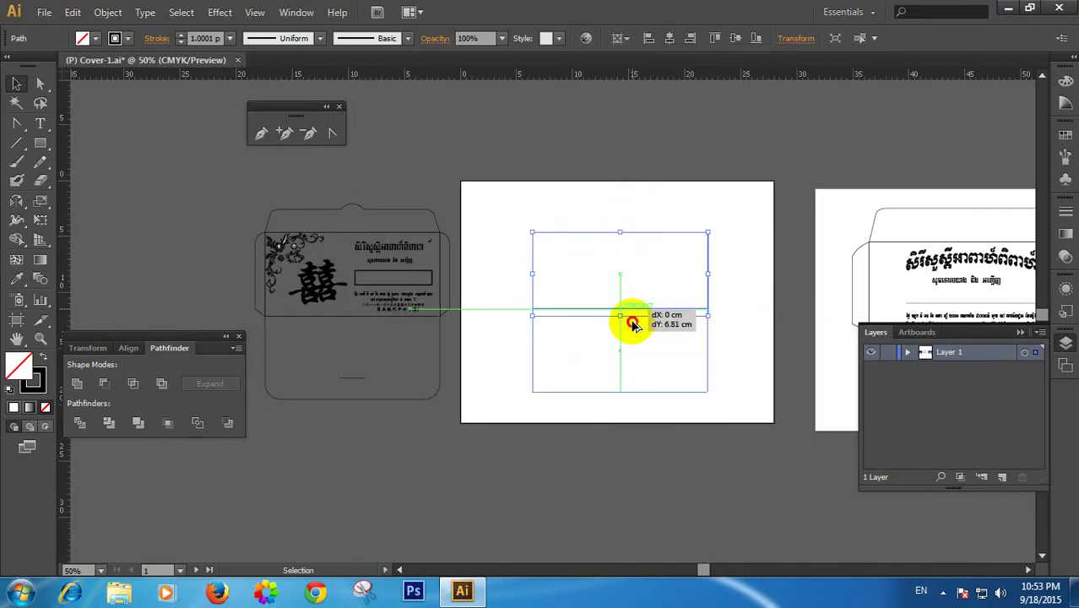
{"action": "left_click", "coordinate": [796, 38]}
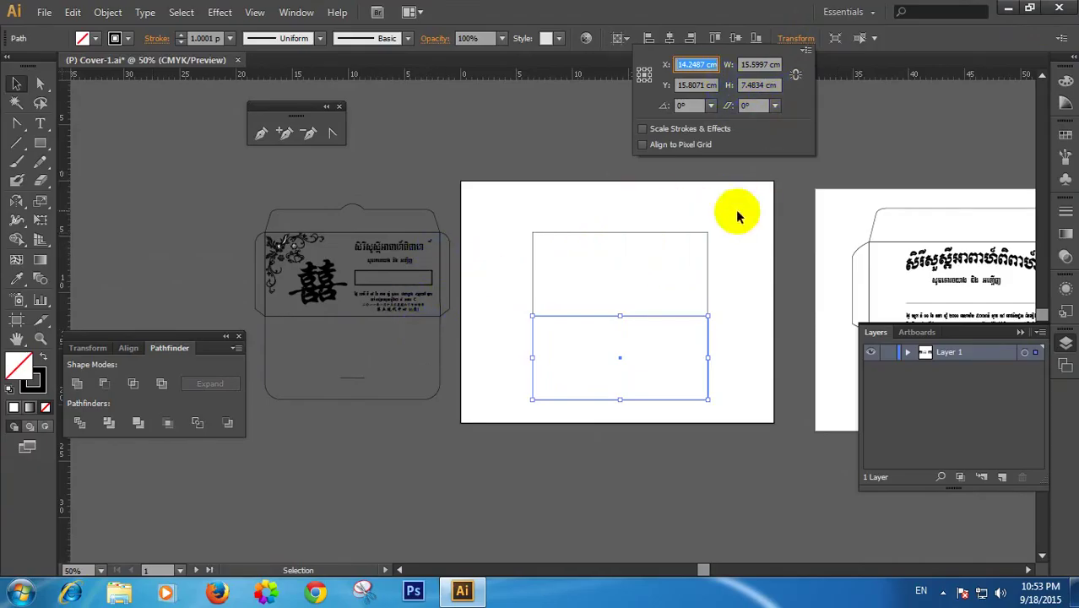
{"action": "left_click", "coordinate": [757, 84]}
{"action": "type", "text": "7.4"}
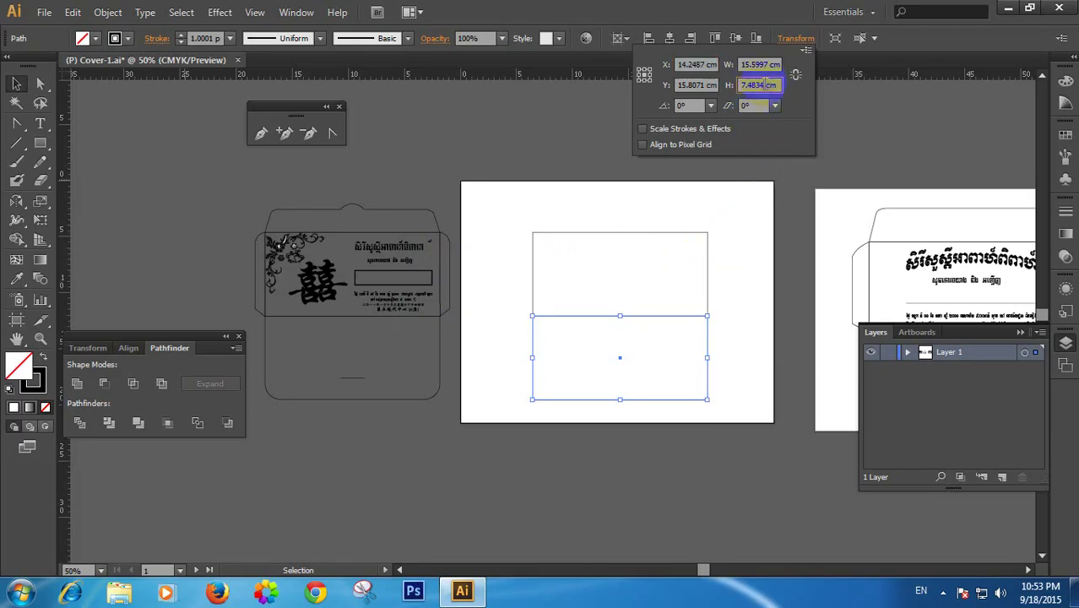
{"action": "left_click", "coordinate": [810, 141]}
{"action": "left_click", "coordinate": [646, 356]}
Zoom in on the rectangles' join and snap the lower rectangle up against the upper one
{"action": "left_click", "coordinate": [619, 331]}
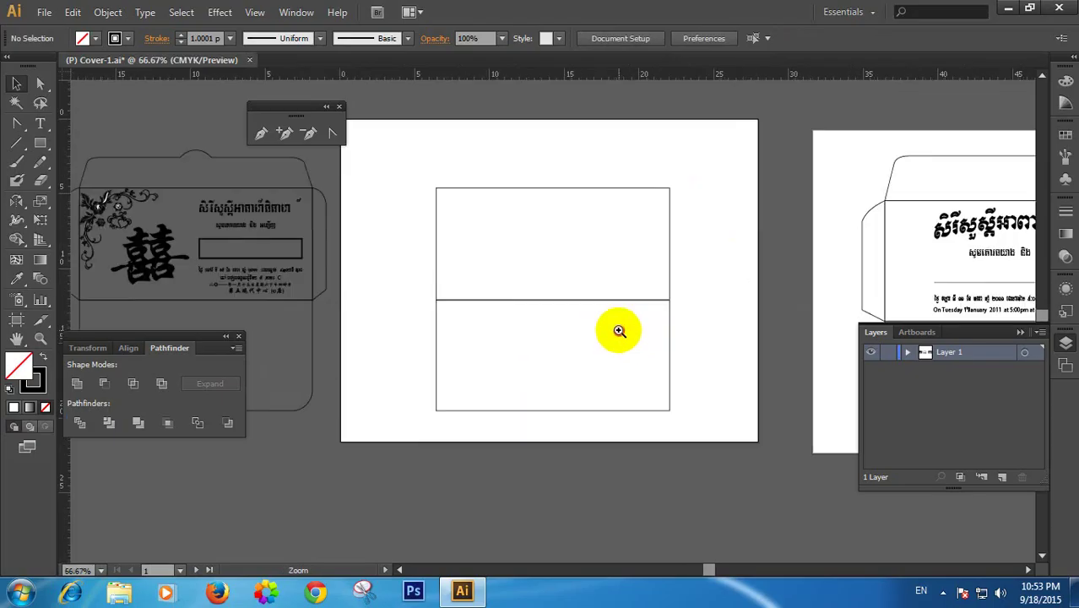
{"action": "left_click", "coordinate": [619, 331]}
{"action": "left_click", "coordinate": [554, 250]}
{"action": "left_click_drag", "start_coordinate": [554, 426], "coordinate": [746, 148]}
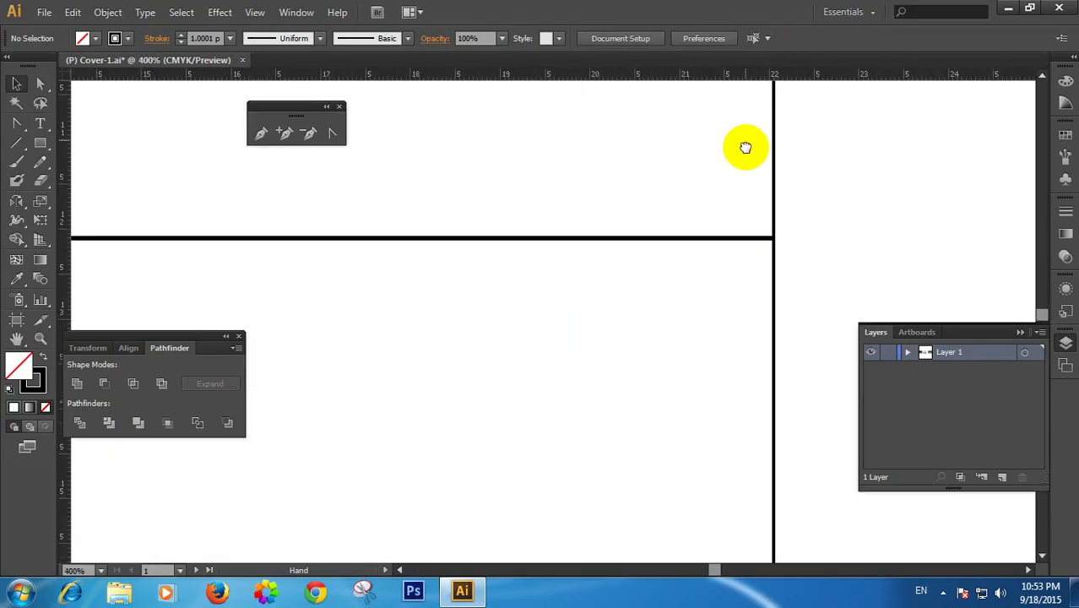
{"action": "key", "text": "v"}
{"action": "left_click", "coordinate": [776, 257]}
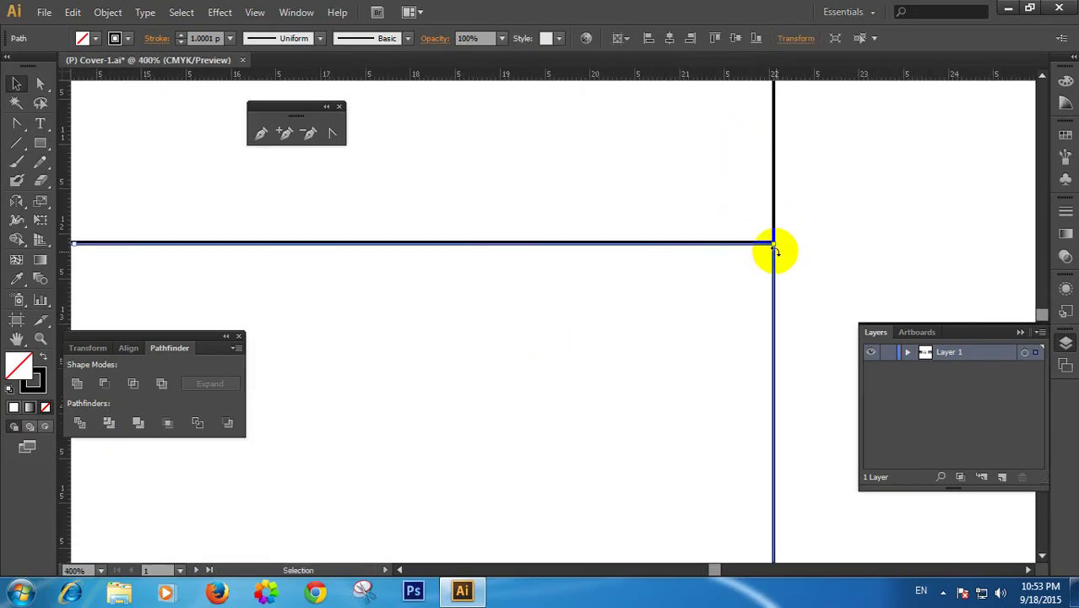
{"action": "left_click_drag", "start_coordinate": [774, 250], "coordinate": [775, 247]}
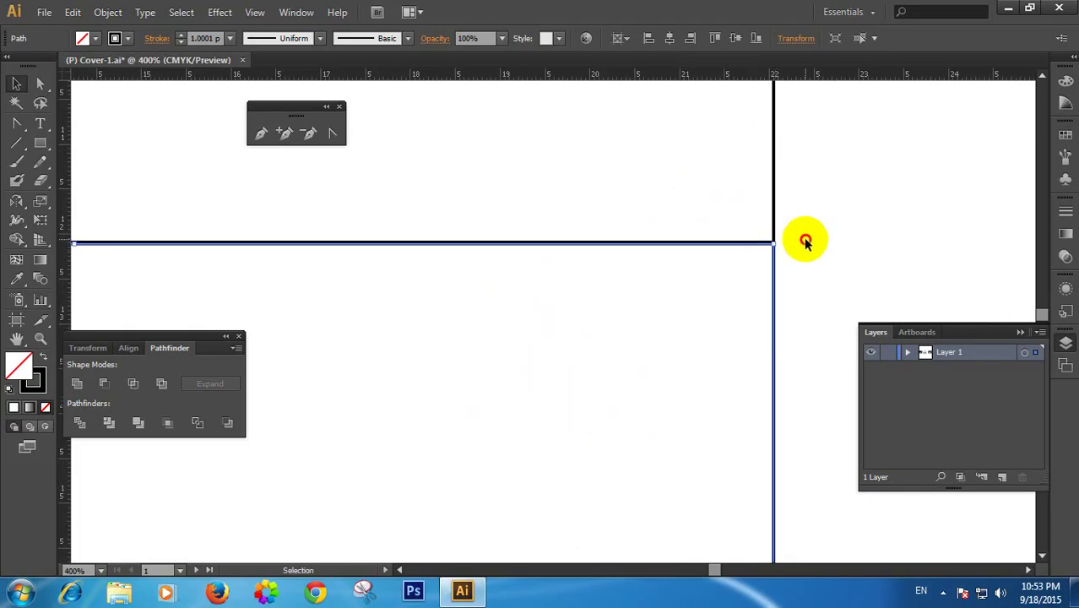
{"action": "left_click", "coordinate": [629, 263]}
Zoom back out and recentre the artboard in view
{"action": "left_click", "coordinate": [439, 273], "text": "alt"}
{"action": "left_click", "coordinate": [439, 273], "text": "alt"}
{"action": "left_click", "coordinate": [465, 300], "text": "alt"}
{"action": "left_click", "coordinate": [493, 329], "text": "alt"}
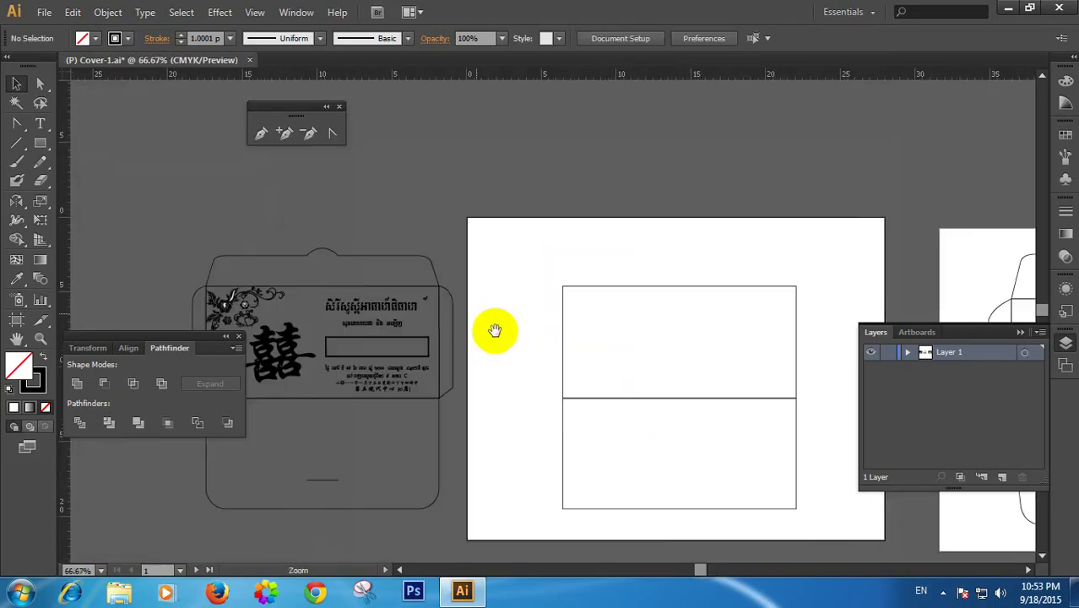
{"action": "left_click", "coordinate": [496, 193], "text": "alt"}
{"action": "mouse_move", "coordinate": [496, 193]}
{"action": "left_mouse_down"}
{"action": "mouse_move", "coordinate": [470, 176]}
{"action": "mouse_move", "coordinate": [499, 213]}
{"action": "left_mouse_up"}
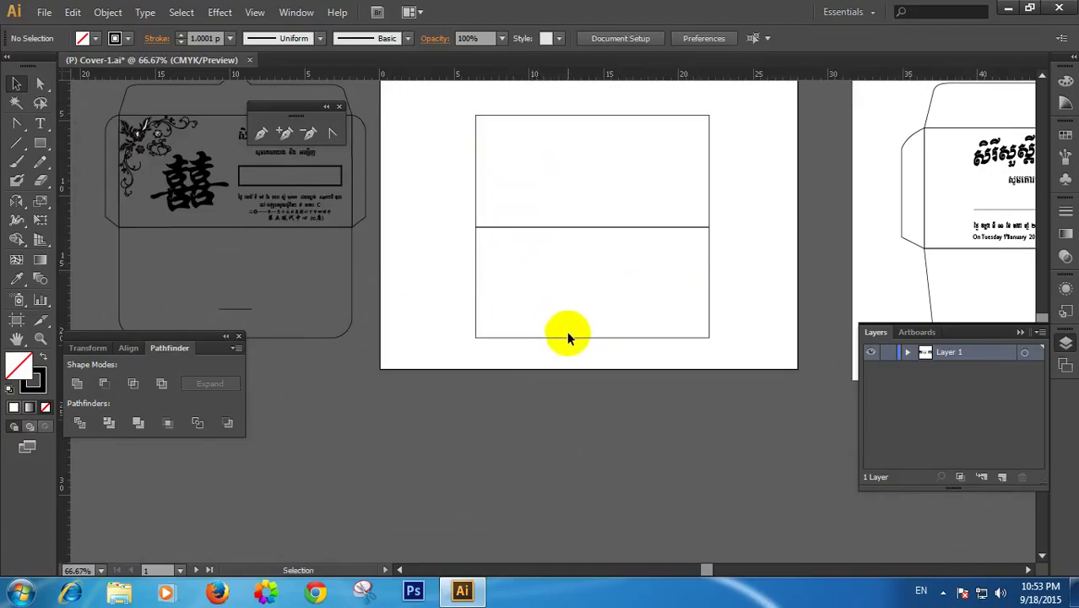
{"action": "left_click_drag", "start_coordinate": [566, 332], "coordinate": [593, 317]}
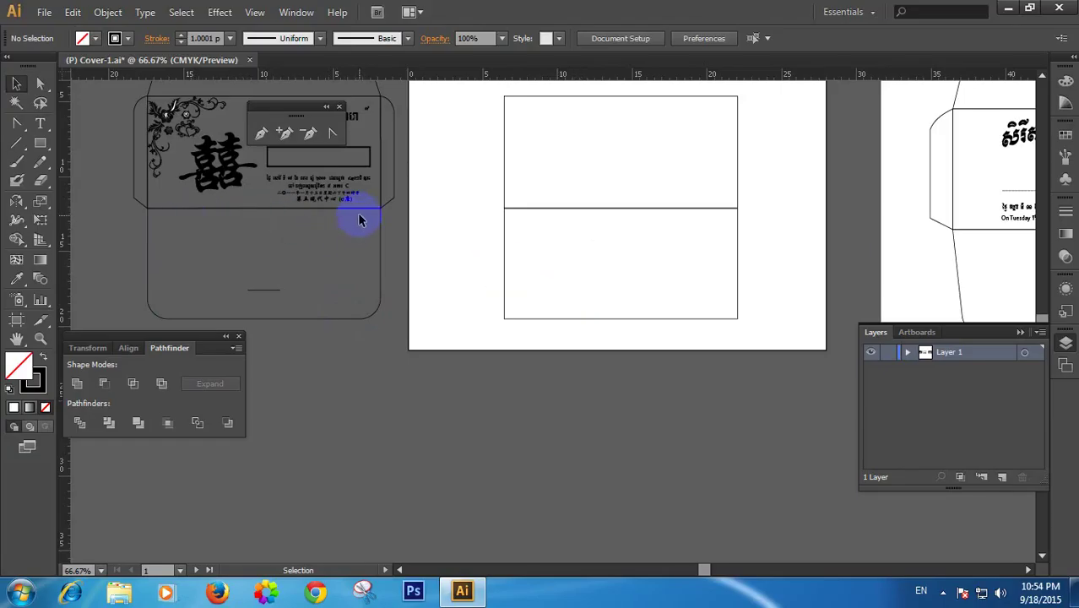
Draw a small rectangle in the lower box's bottom-left corner
{"action": "left_click", "coordinate": [583, 278]}
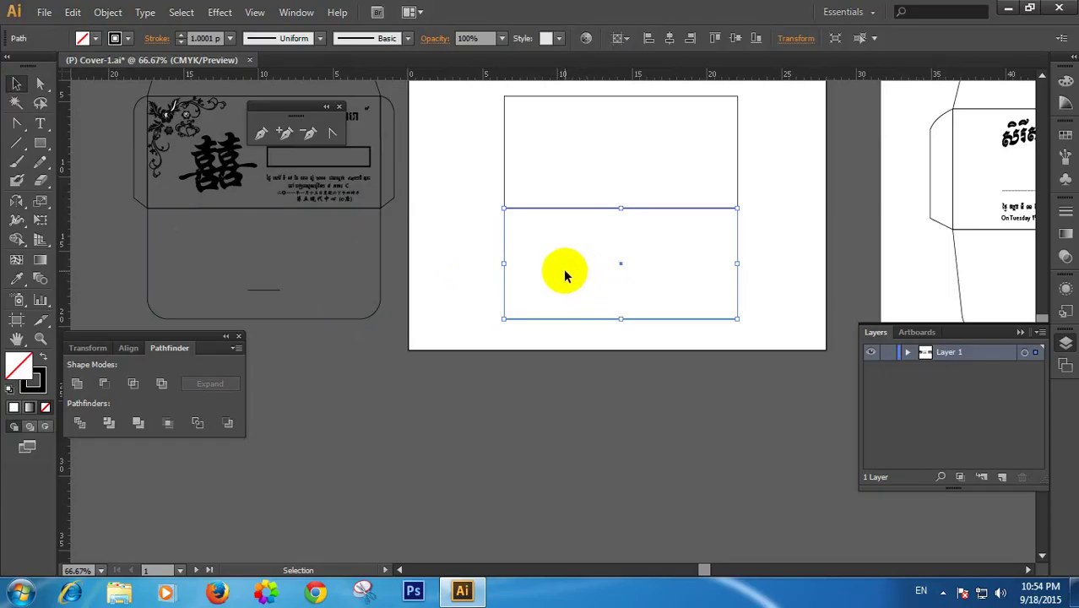
{"action": "left_click", "coordinate": [447, 267]}
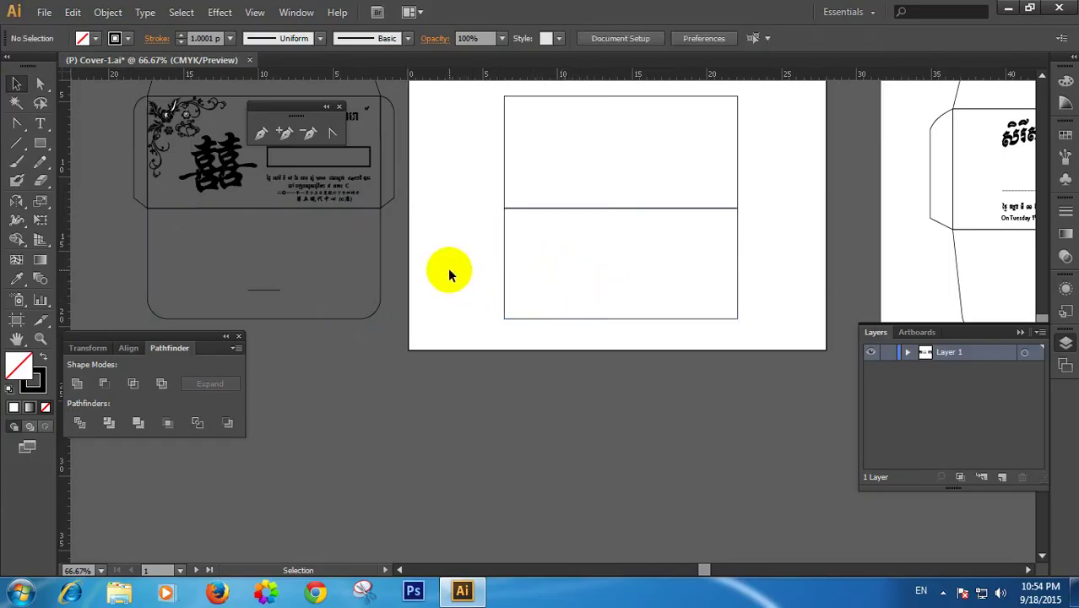
{"action": "left_click", "coordinate": [40, 143]}
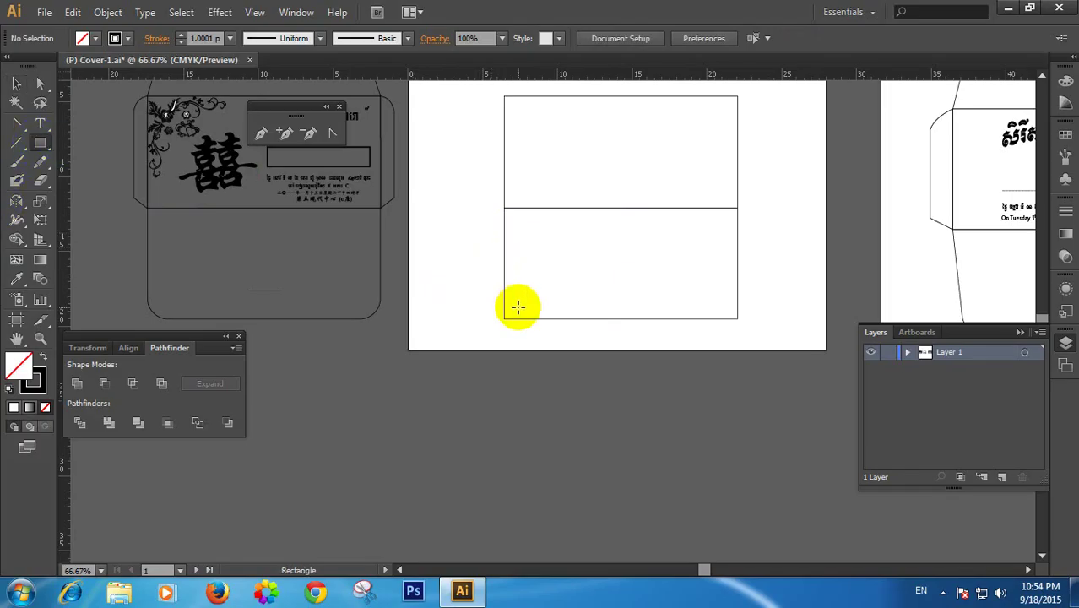
{"action": "left_click_drag", "start_coordinate": [504, 291], "coordinate": [533, 319]}
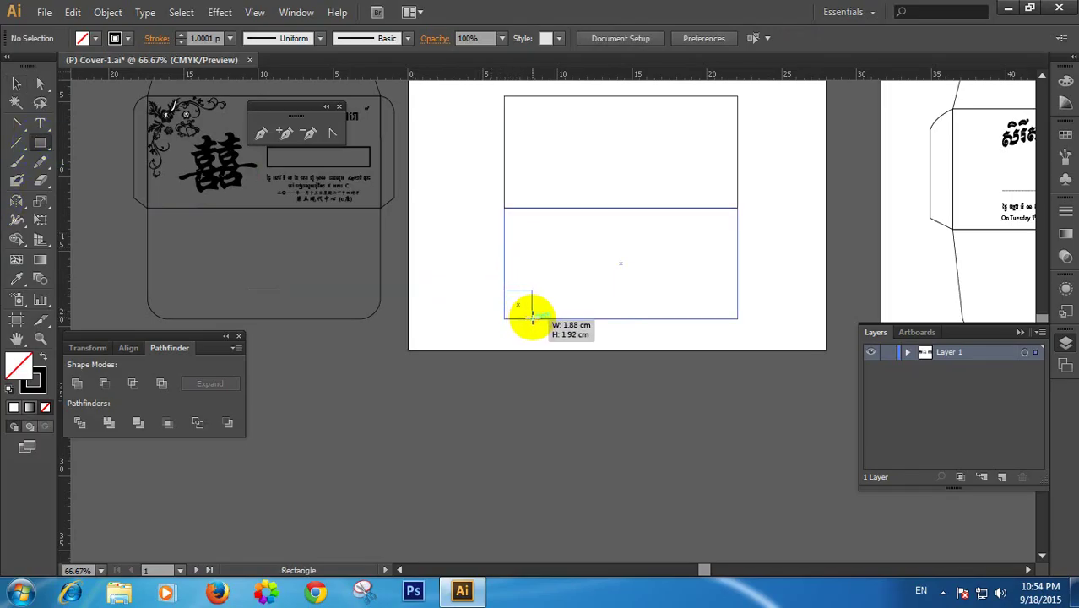
Narrow the small rectangle's width in the Transform values, then zoom in on it
{"action": "left_click", "coordinate": [796, 38]}
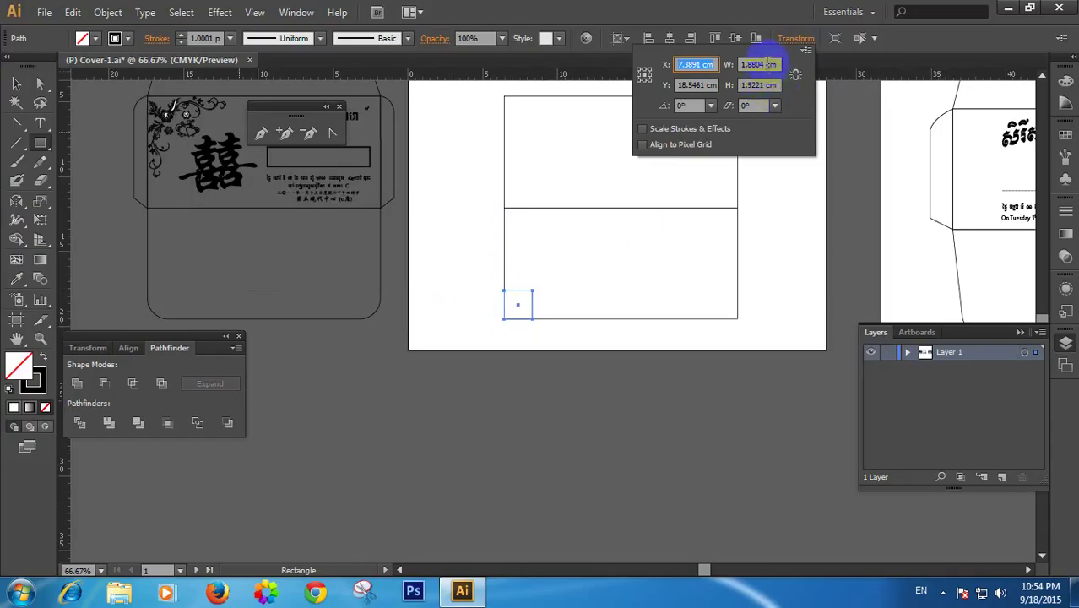
{"action": "left_click", "coordinate": [764, 64]}
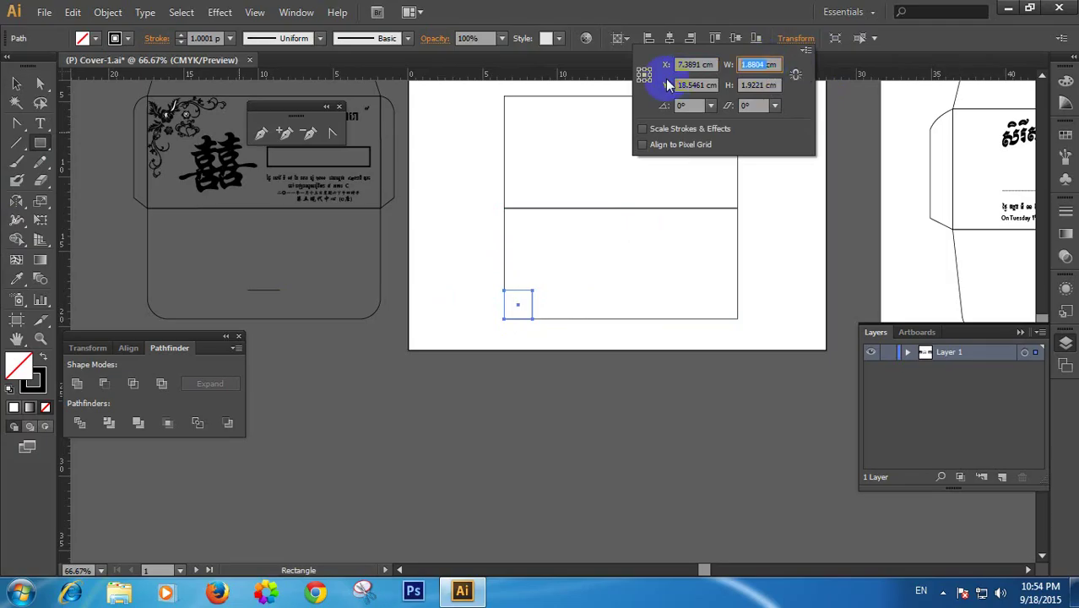
{"action": "type", "text": "1.5"}
{"action": "key", "text": "Return"}
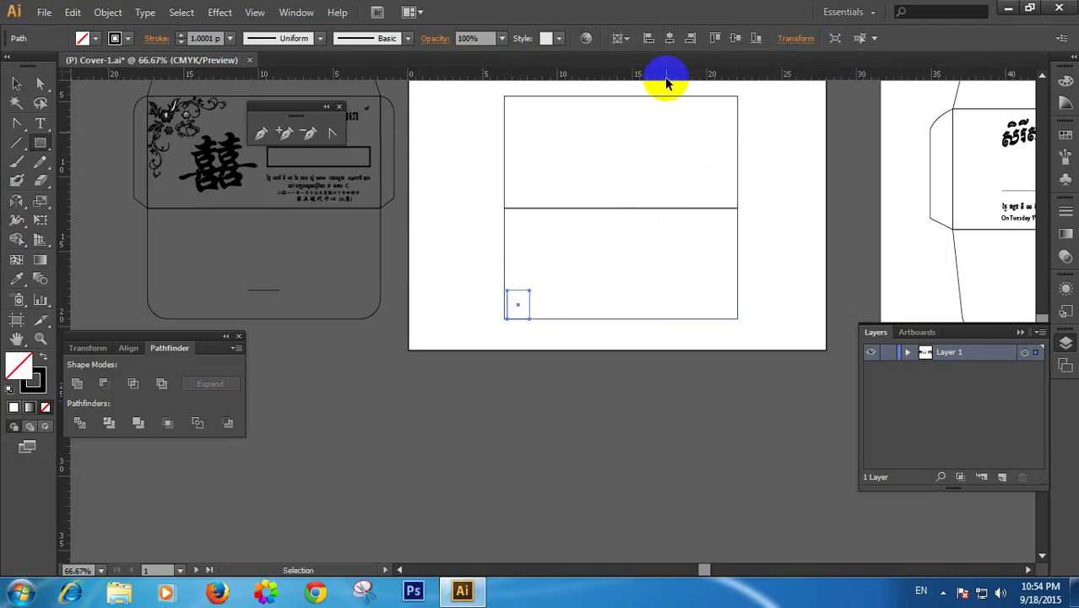
{"action": "left_click", "coordinate": [16, 84]}
{"action": "left_click", "coordinate": [513, 366]}
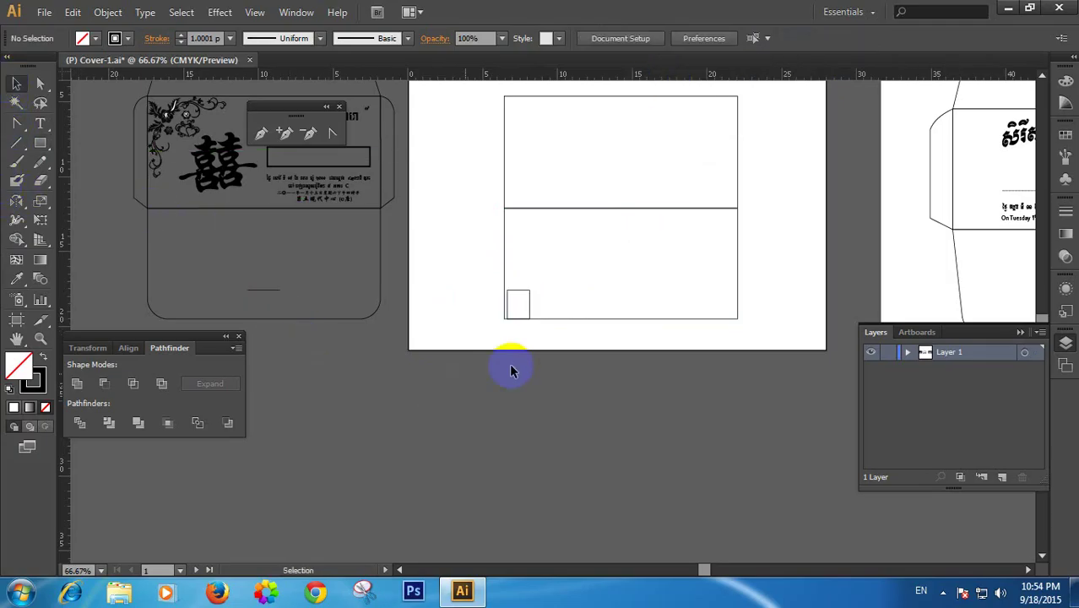
{"action": "key", "text": "ctrl+plus"}
{"action": "key", "text": "ctrl+plus"}
{"action": "scroll", "coordinate": [422, 354], "scroll_direction": "left", "scroll_amount": 5}
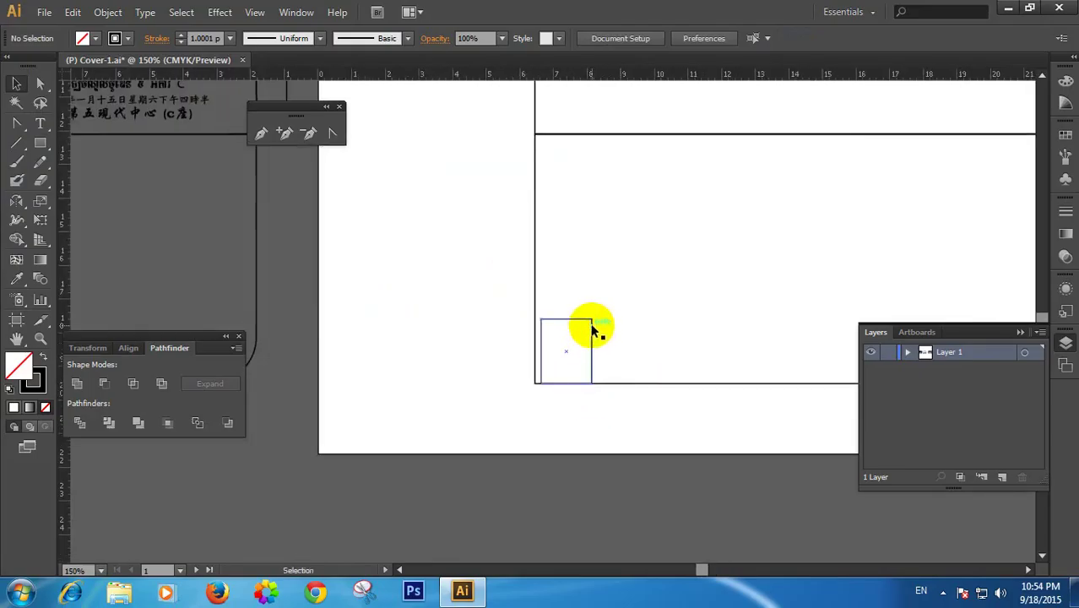
Nudge the small square left and try adding an anchor point, dismissing the error
{"action": "left_click_drag", "start_coordinate": [592, 326], "coordinate": [577, 327]}
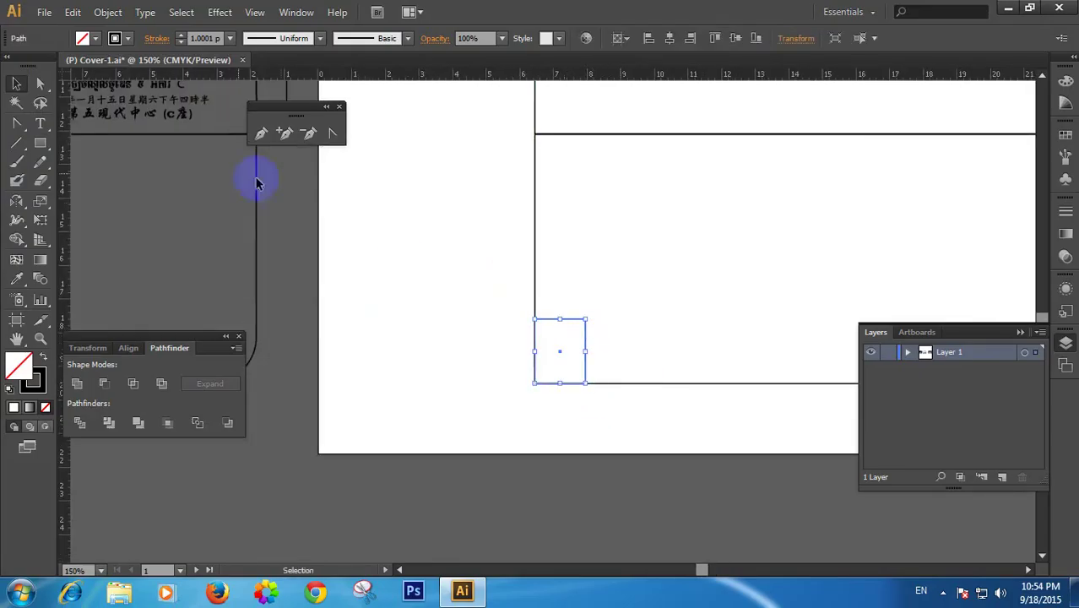
{"action": "left_click", "coordinate": [278, 132]}
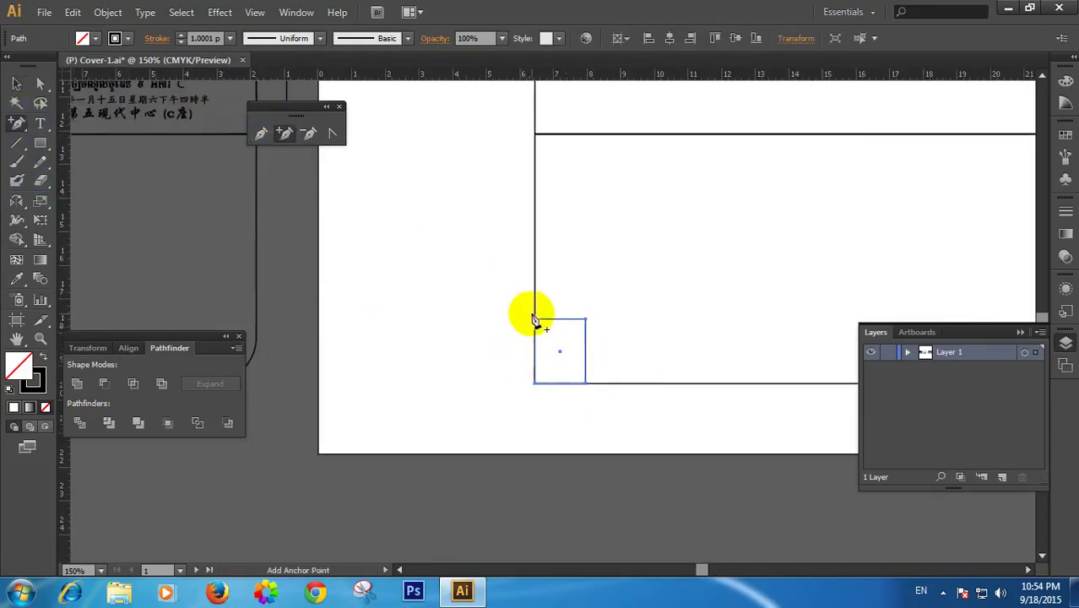
{"action": "left_click", "coordinate": [537, 323]}
{"action": "left_click", "coordinate": [646, 317]}
{"action": "left_click", "coordinate": [16, 83]}
Drag a horizontal guide to the square's top edge and a vertical guide to its right edge
{"action": "left_click_drag", "start_coordinate": [571, 98], "coordinate": [573, 320]}
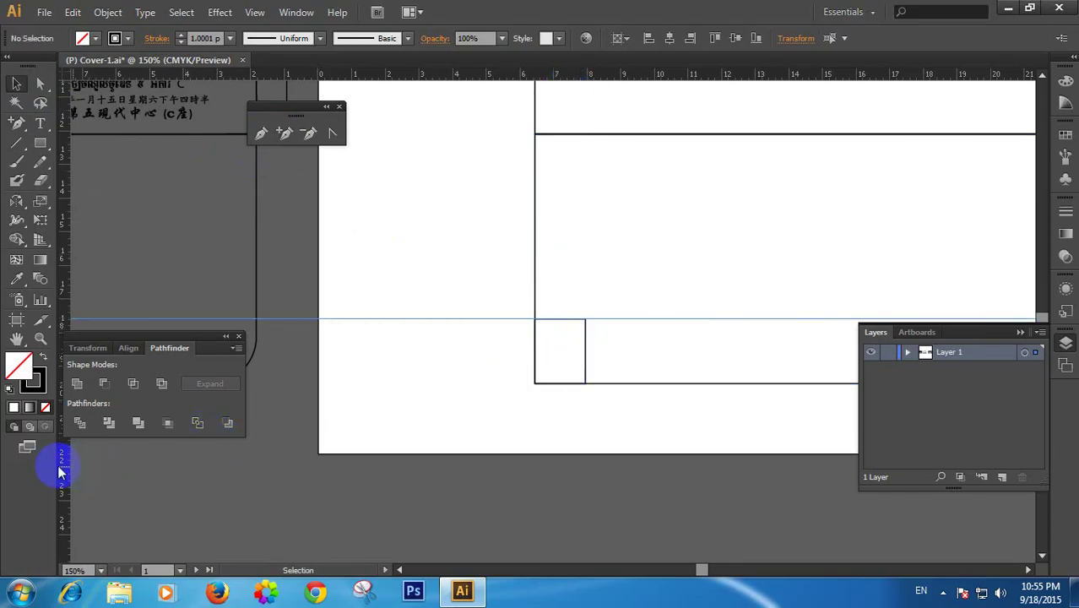
{"action": "mouse_move", "coordinate": [65, 470]}
{"action": "left_mouse_down"}
{"action": "mouse_move", "coordinate": [586, 411]}
{"action": "mouse_move", "coordinate": [585, 388]}
{"action": "left_mouse_up"}
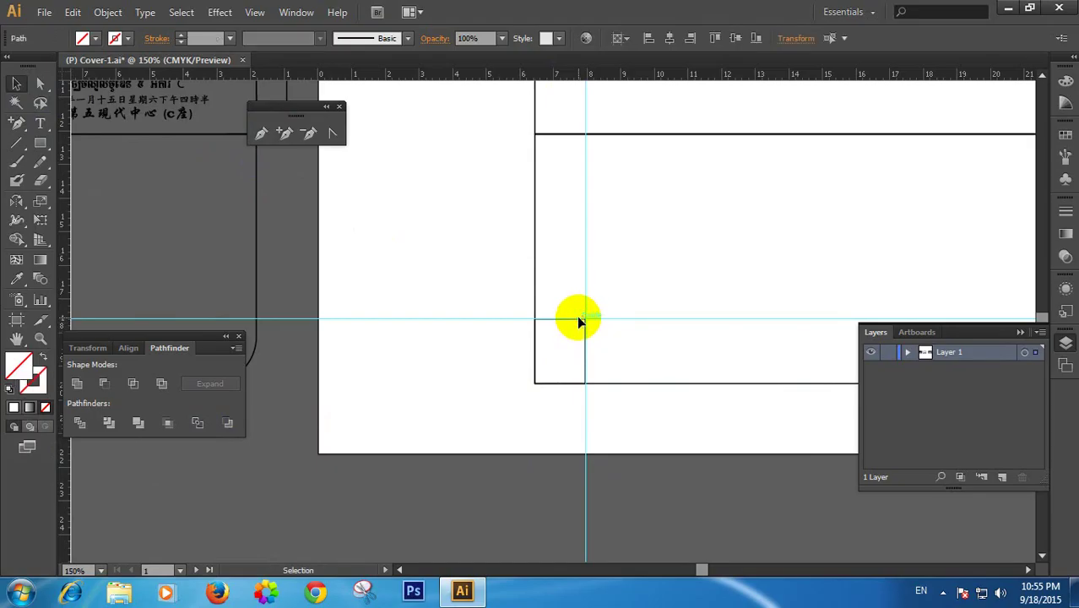
{"action": "left_click_drag", "start_coordinate": [572, 306], "coordinate": [625, 342]}
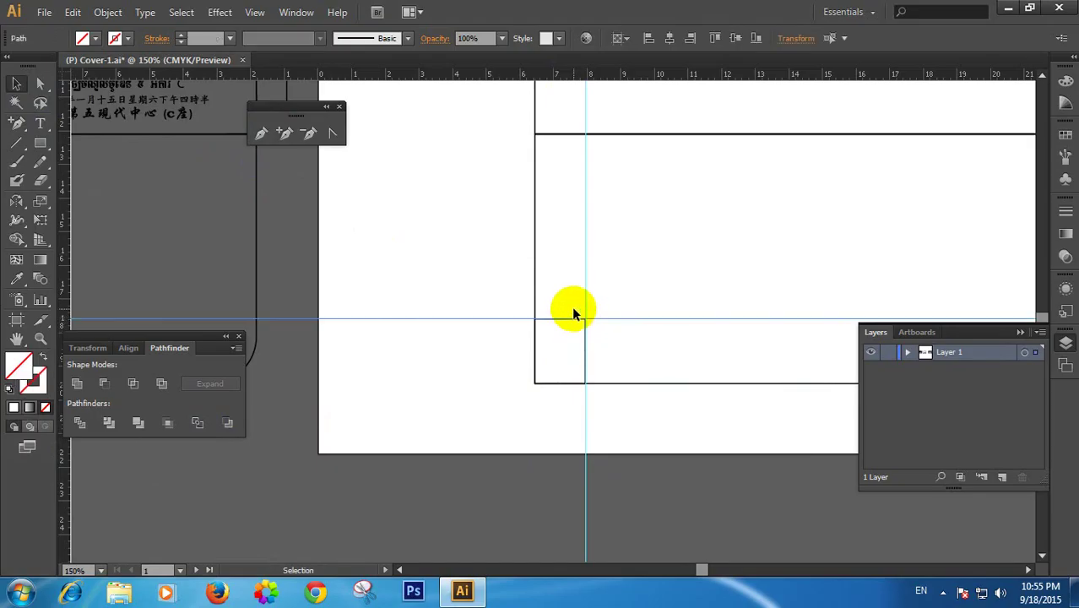
{"action": "left_click", "coordinate": [625, 341]}
{"action": "key", "text": "ctrl+semicolon"}
{"action": "key", "text": "ctrl+z"}
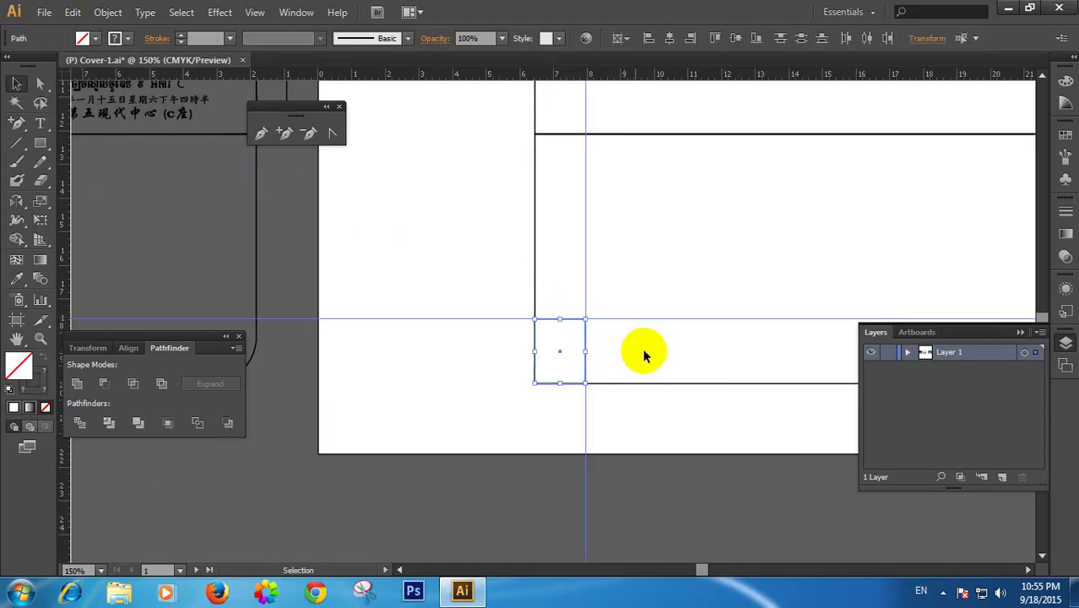
Hide and then show the guides again from the canvas context menu
{"action": "right_click", "coordinate": [627, 270]}
{"action": "left_click", "coordinate": [676, 398]}
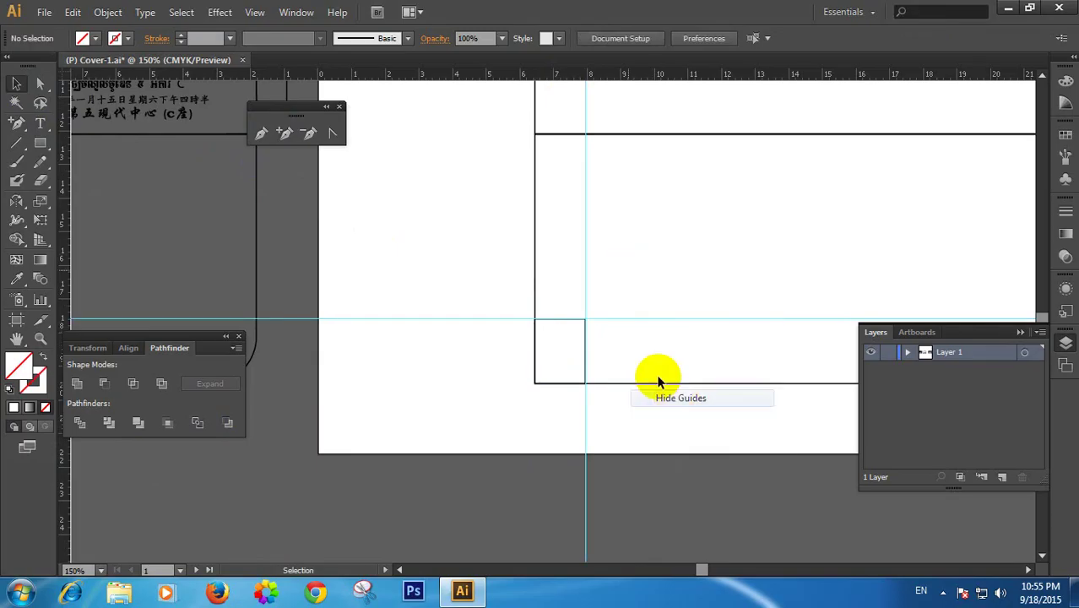
{"action": "right_click", "coordinate": [646, 316]}
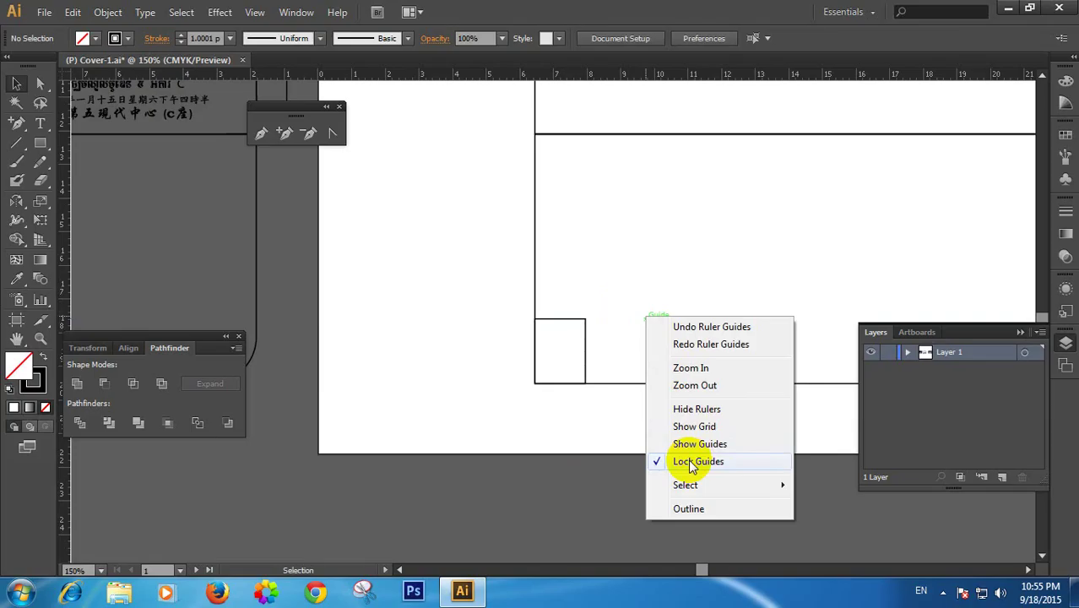
{"action": "left_click", "coordinate": [699, 443]}
{"action": "right_click", "coordinate": [647, 343]}
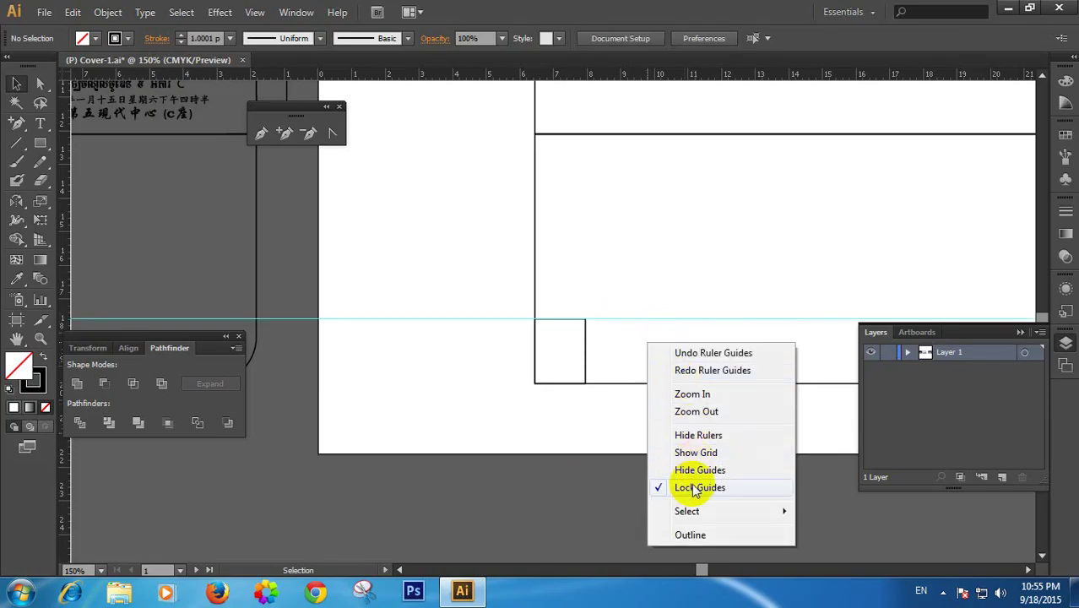
{"action": "left_click", "coordinate": [617, 364]}
Reposition the vertical guide onto the small square's right edge
{"action": "left_click", "coordinate": [582, 357]}
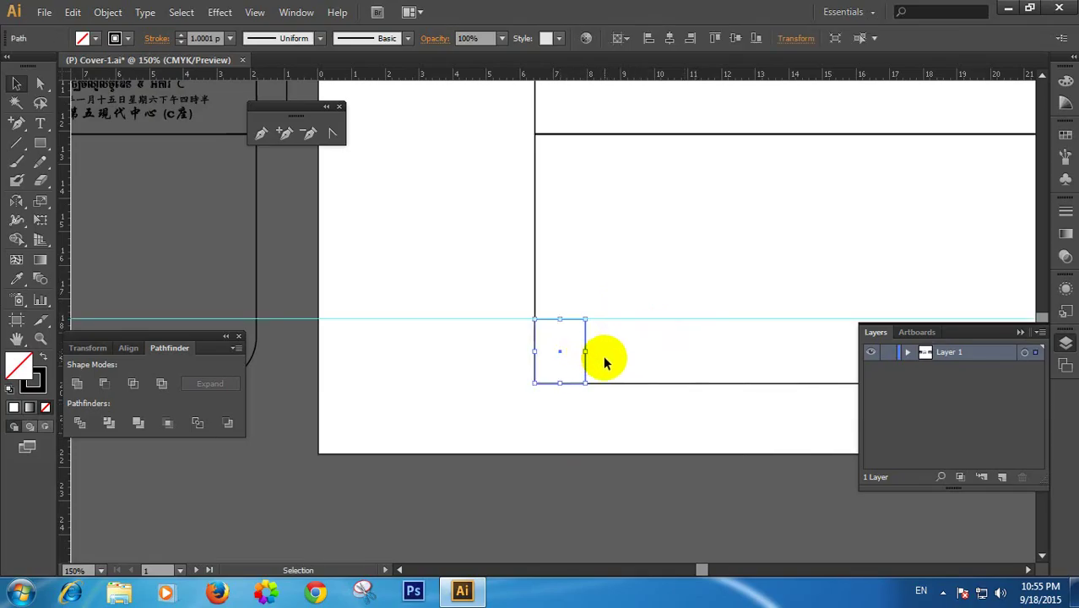
{"action": "mouse_move", "coordinate": [604, 361]}
{"action": "left_mouse_down"}
{"action": "mouse_move", "coordinate": [69, 473]}
{"action": "mouse_move", "coordinate": [585, 399]}
{"action": "mouse_move", "coordinate": [584, 387]}
{"action": "left_mouse_up"}
{"action": "left_click", "coordinate": [618, 343]}
{"action": "right_click", "coordinate": [594, 347]}
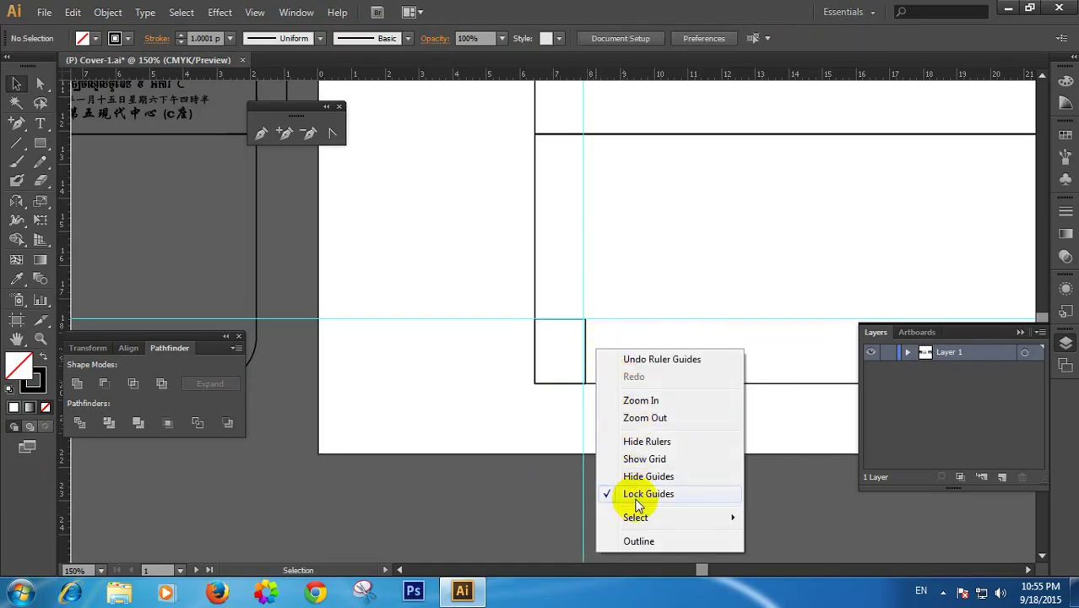
{"action": "left_click", "coordinate": [592, 329]}
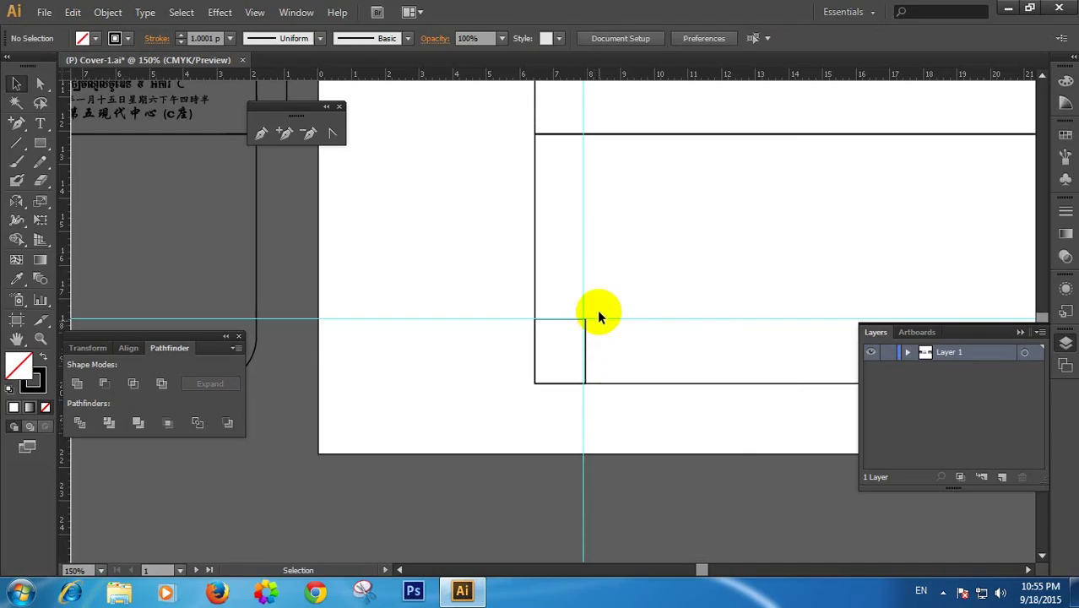
Move the small square out of the corner, leaving the guides in place
{"action": "left_click_drag", "start_coordinate": [606, 295], "coordinate": [507, 429]}
{"action": "left_click", "coordinate": [592, 418]}
{"action": "left_click_drag", "start_coordinate": [492, 319], "coordinate": [630, 405]}
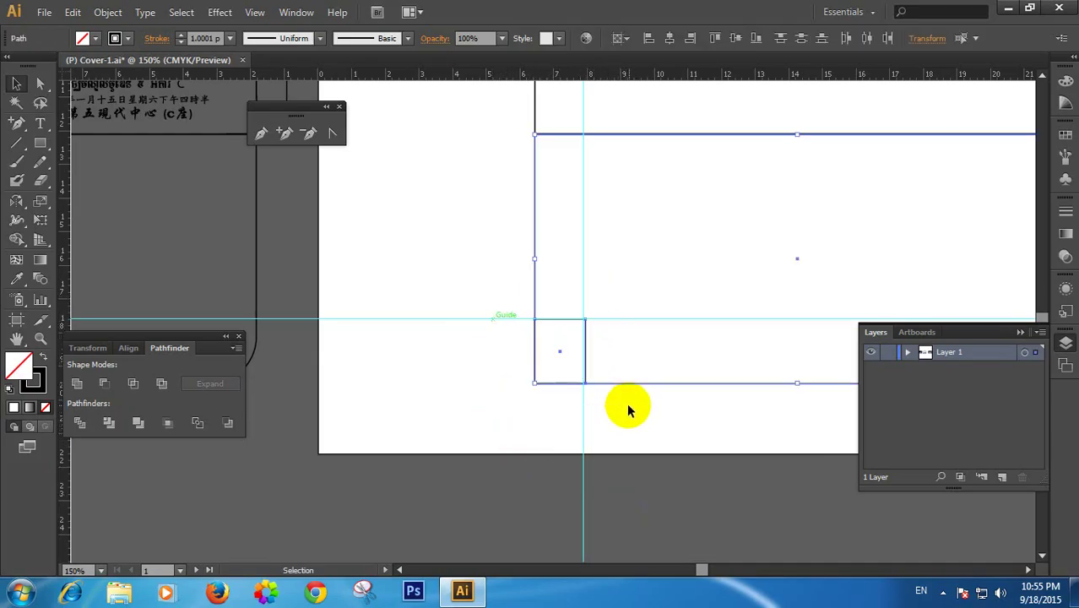
{"action": "left_click", "coordinate": [581, 357]}
{"action": "left_click_drag", "start_coordinate": [583, 359], "coordinate": [621, 363]}
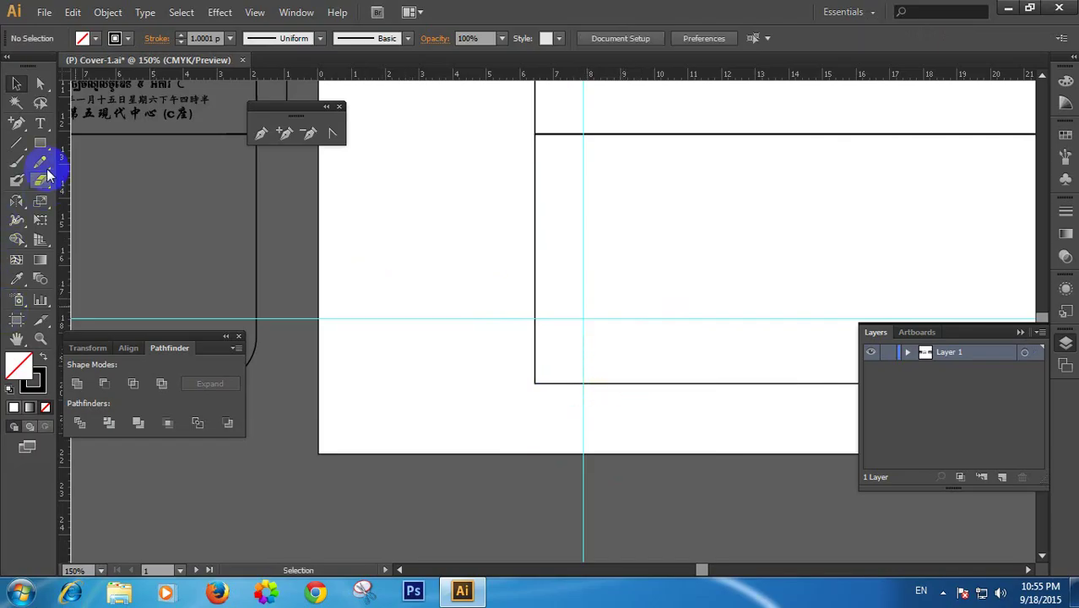
Add anchors where the guides meet the left and bottom edges, then delete the bottom-left corner anchor
{"action": "left_click", "coordinate": [536, 287]}
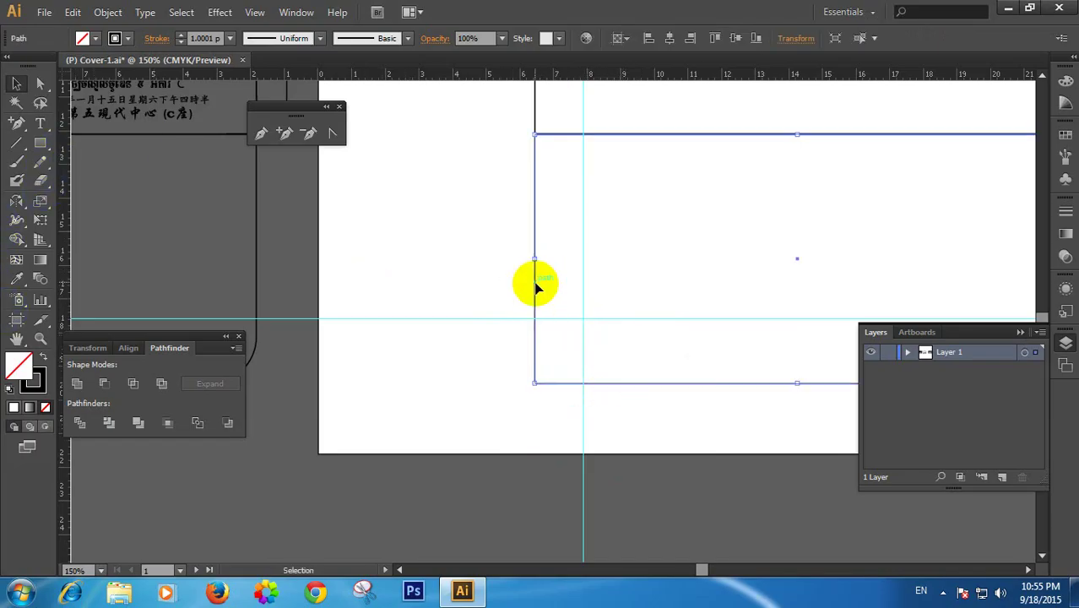
{"action": "left_click", "coordinate": [284, 133]}
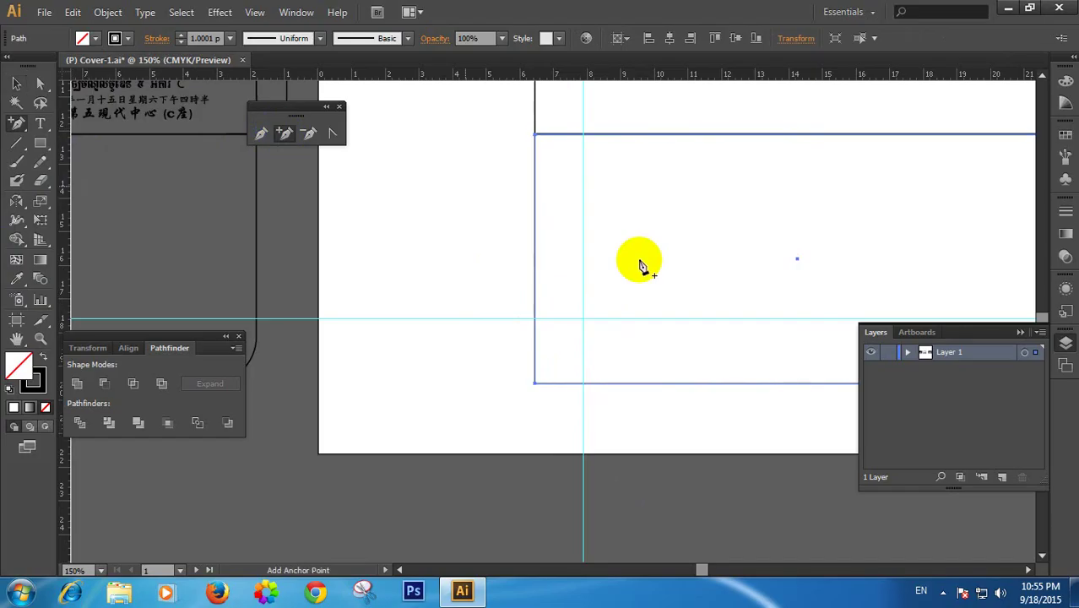
{"action": "left_click", "coordinate": [536, 319]}
{"action": "left_click", "coordinate": [583, 384]}
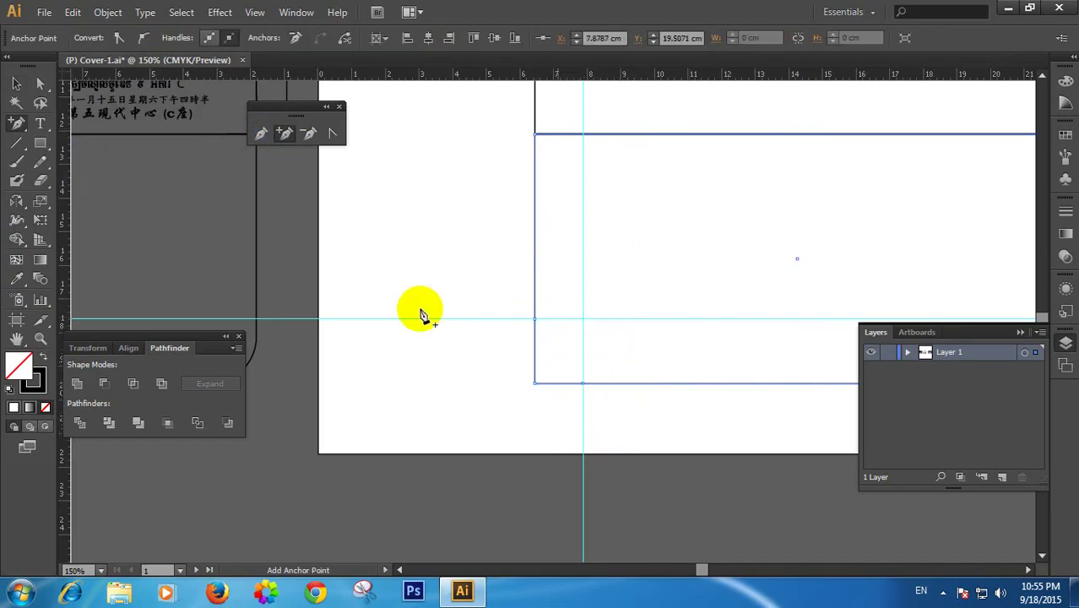
{"action": "left_click", "coordinate": [309, 133]}
{"action": "left_click", "coordinate": [535, 384]}
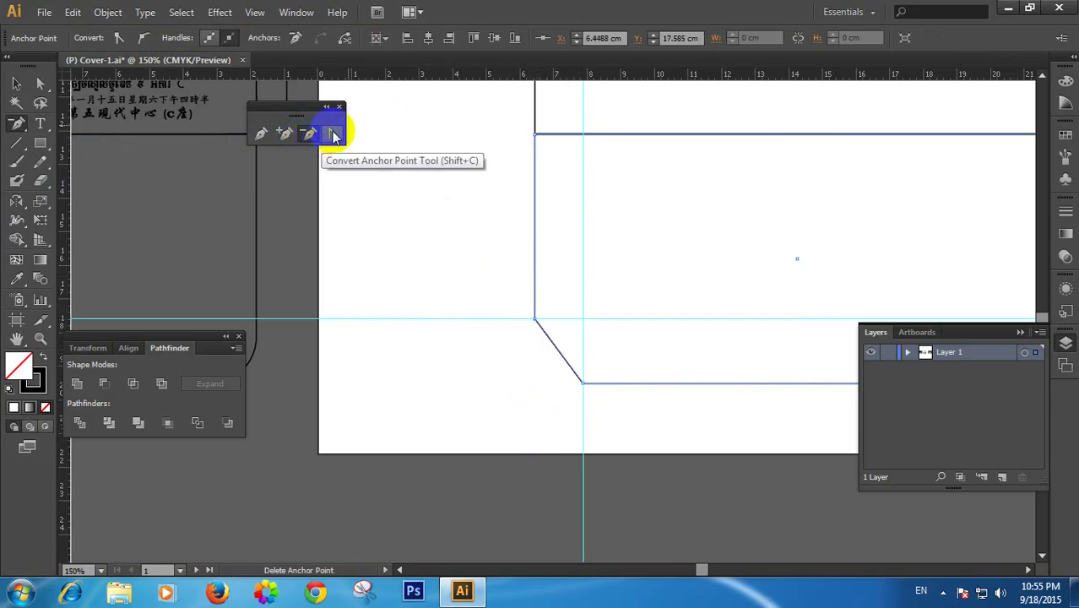
Attempt to convert the bottom anchor into a curve, dismiss the error and exit isolation mode
{"action": "left_click", "coordinate": [332, 132]}
{"action": "left_click", "coordinate": [582, 385]}
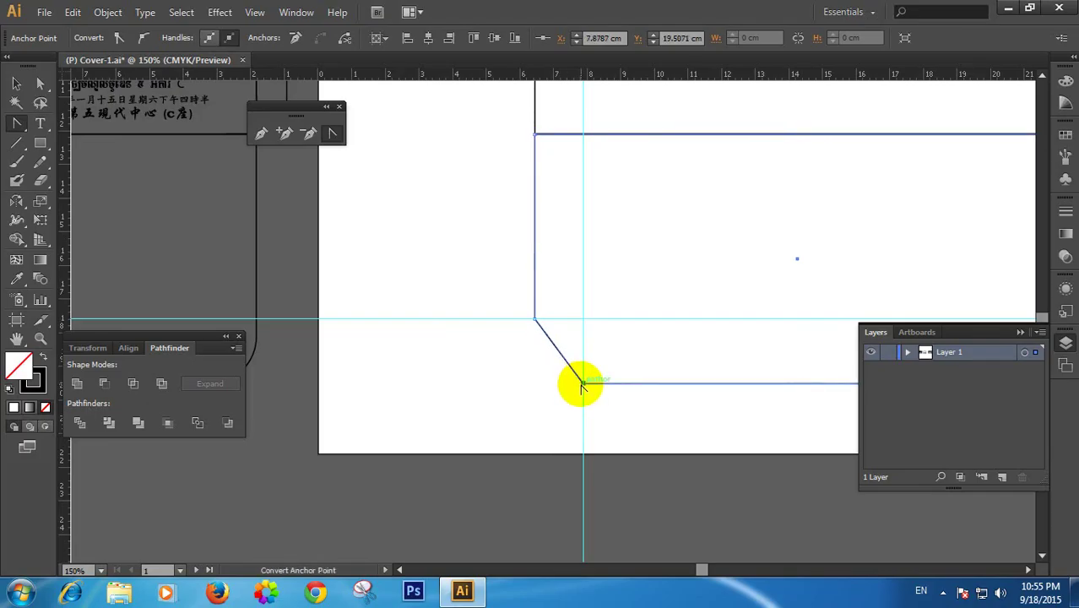
{"action": "left_click_drag", "start_coordinate": [582, 381], "coordinate": [583, 384]}
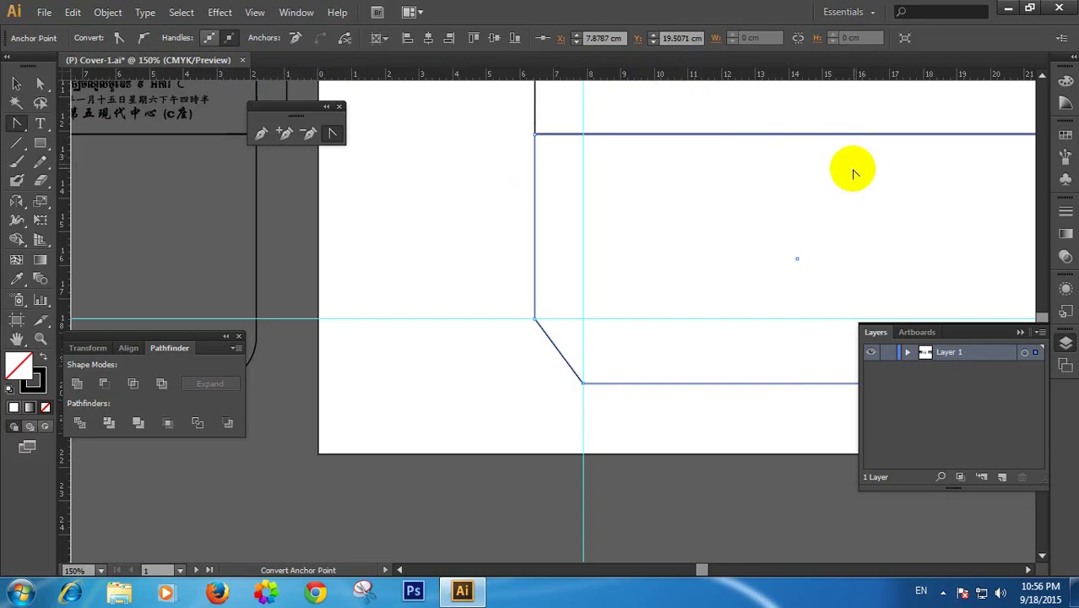
{"action": "left_click", "coordinate": [871, 37]}
{"action": "left_click", "coordinate": [906, 38]}
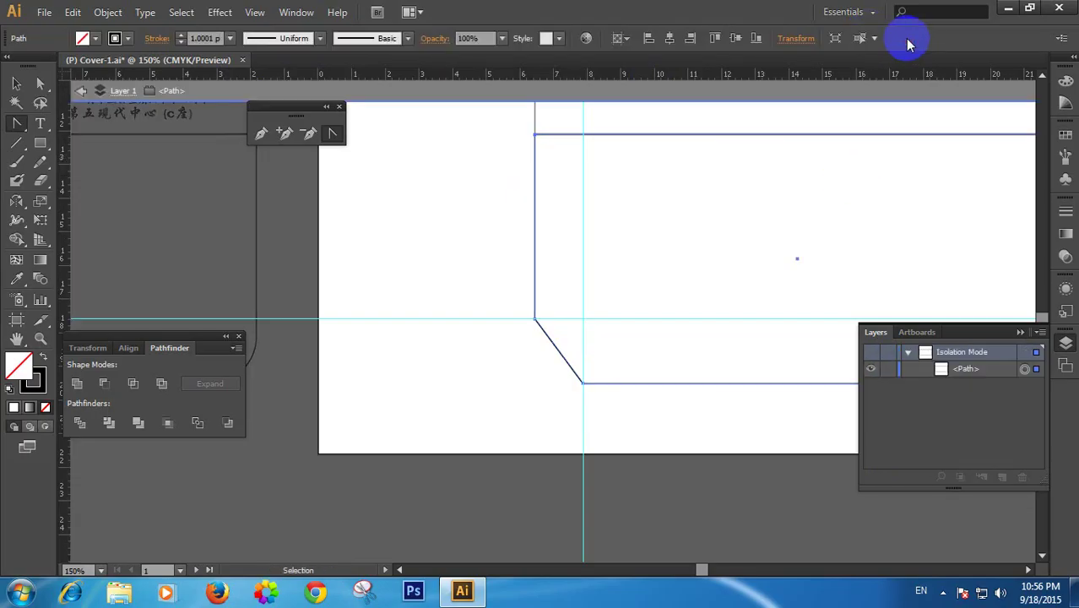
{"action": "left_click", "coordinate": [467, 170]}
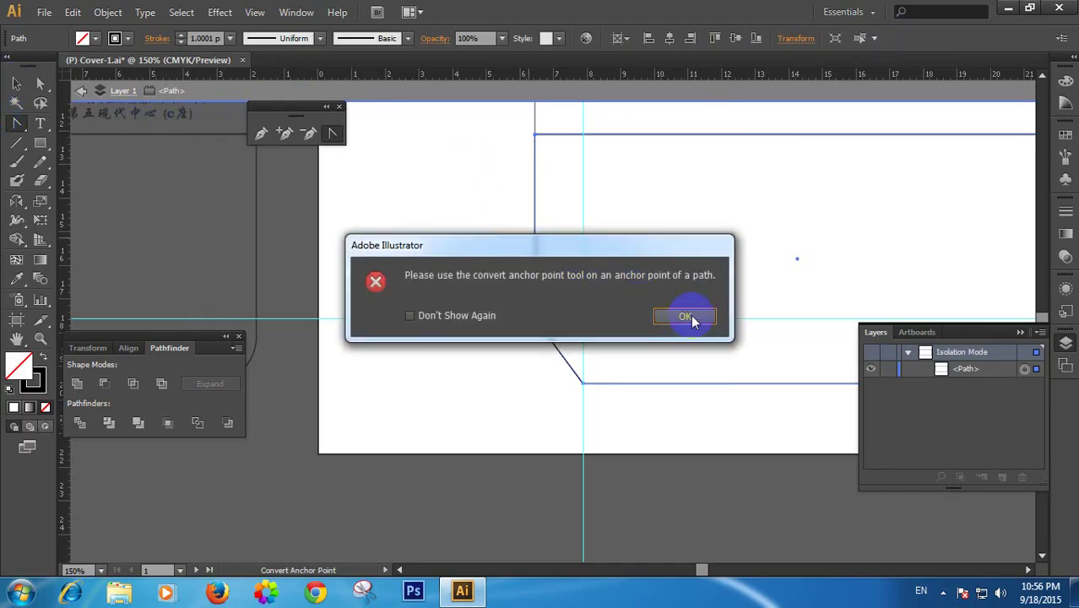
{"action": "left_click", "coordinate": [685, 315]}
{"action": "left_click", "coordinate": [16, 85]}
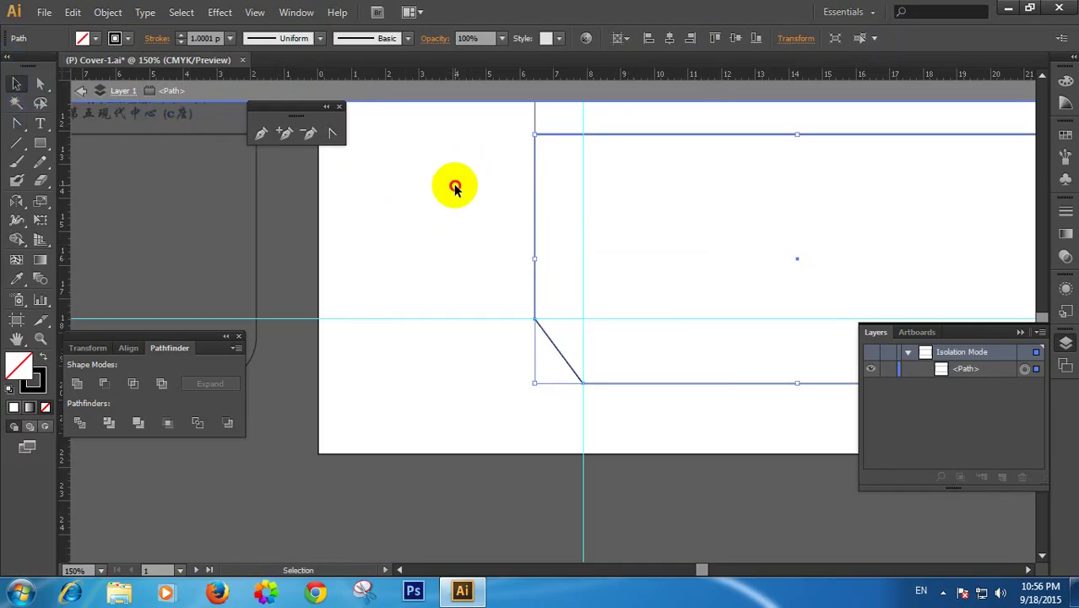
{"action": "double_click", "coordinate": [458, 186]}
{"action": "left_click", "coordinate": [554, 337]}
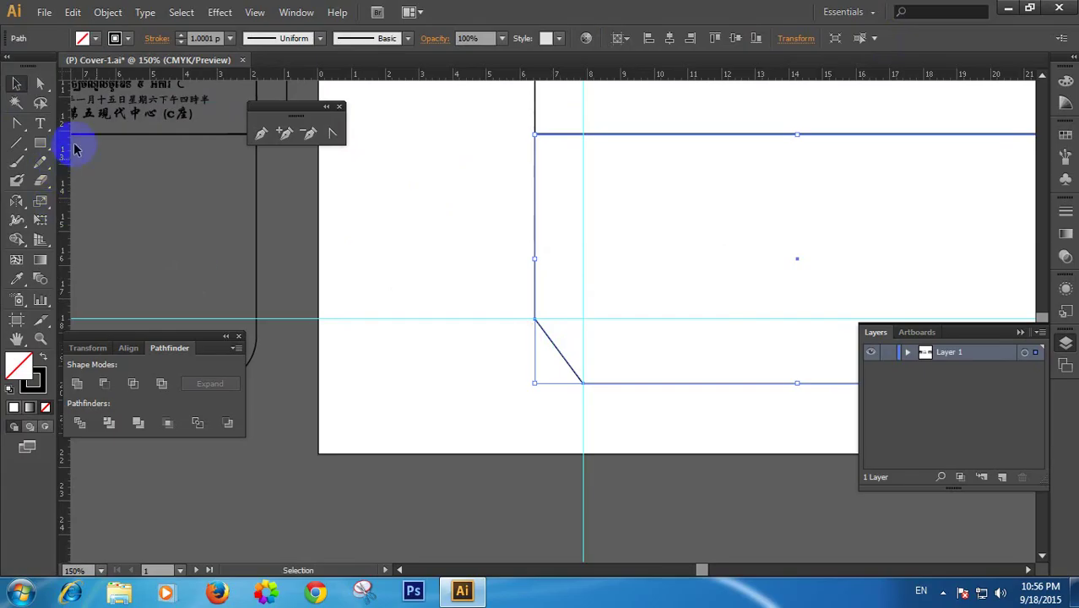
Add a smooth anchor mid-diagonal and pull it outward to test rounding the corner
{"action": "left_click", "coordinate": [285, 137]}
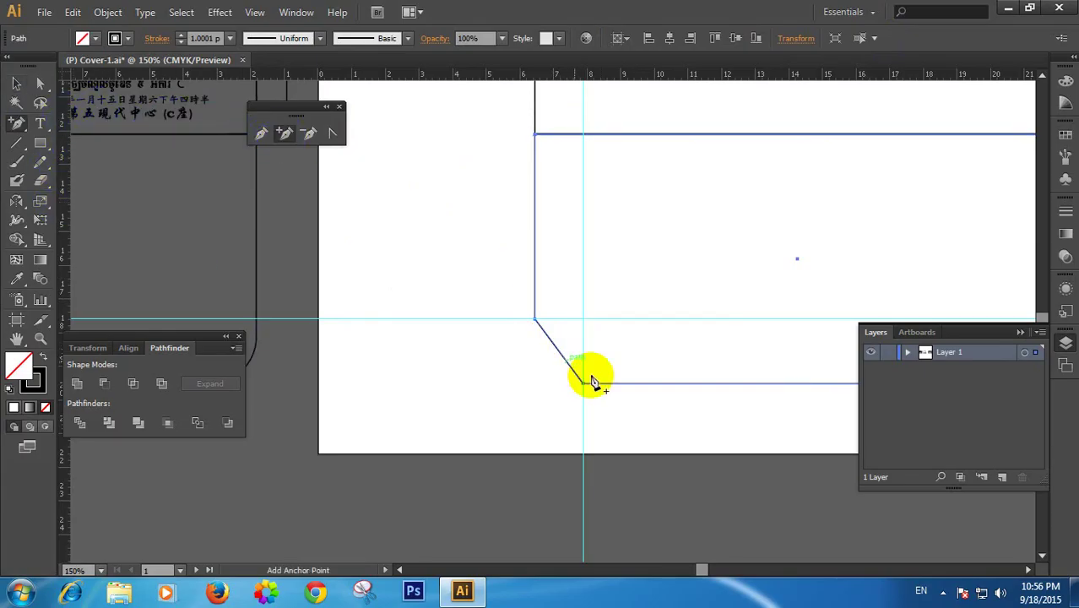
{"action": "left_click", "coordinate": [564, 358]}
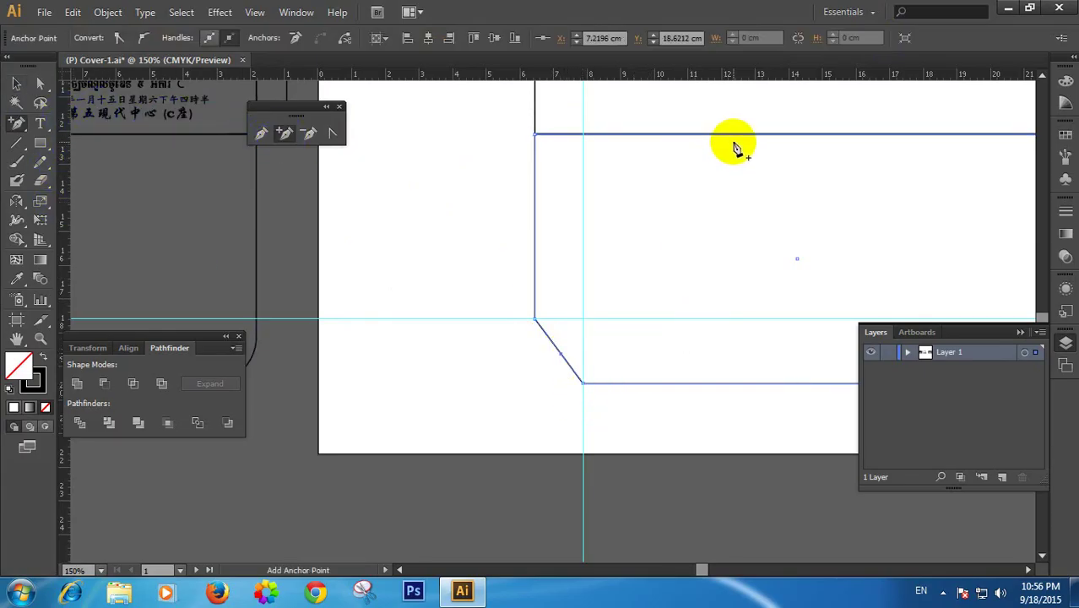
{"action": "left_click", "coordinate": [140, 39]}
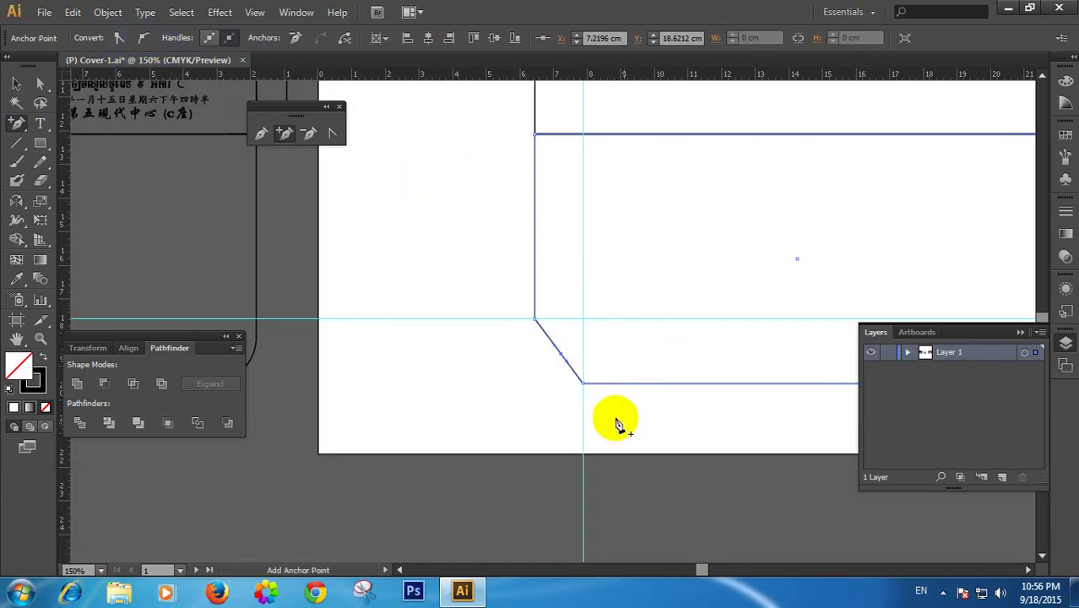
{"action": "left_click", "coordinate": [40, 84]}
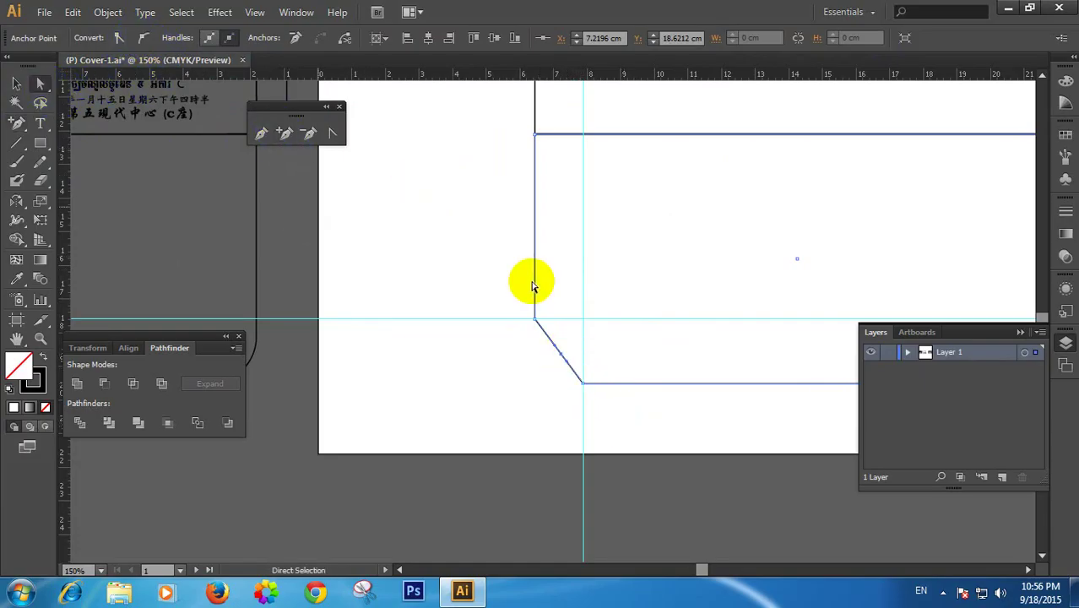
{"action": "left_click_drag", "start_coordinate": [565, 356], "coordinate": [546, 372]}
{"action": "left_click", "coordinate": [559, 399]}
{"action": "left_click", "coordinate": [573, 401]}
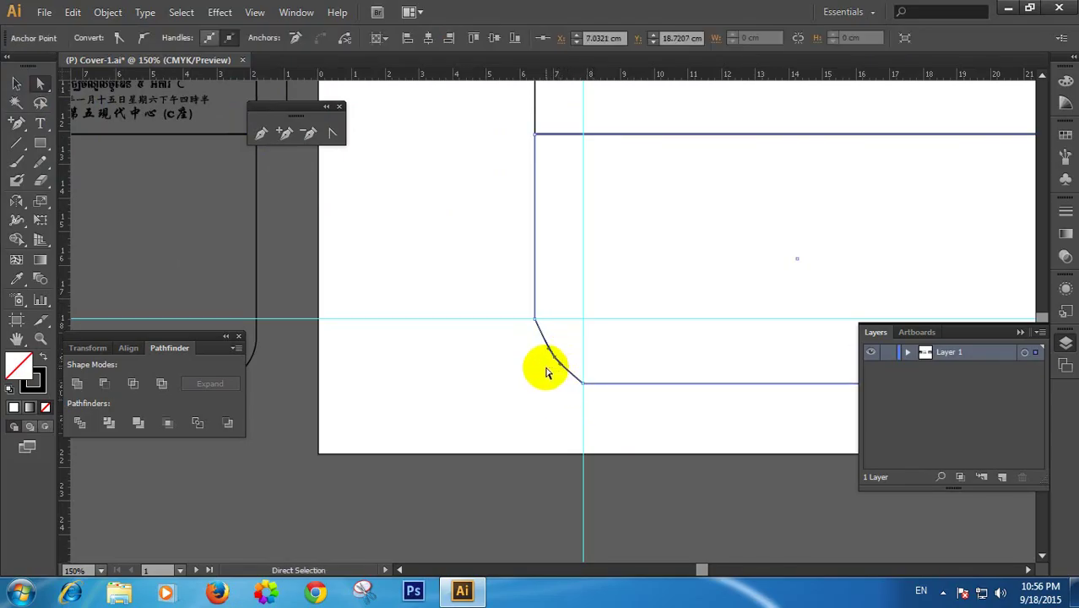
Remove the middle anchor and try smoothing both corner anchors, then undo it
{"action": "left_click", "coordinate": [308, 135]}
{"action": "left_click", "coordinate": [556, 359]}
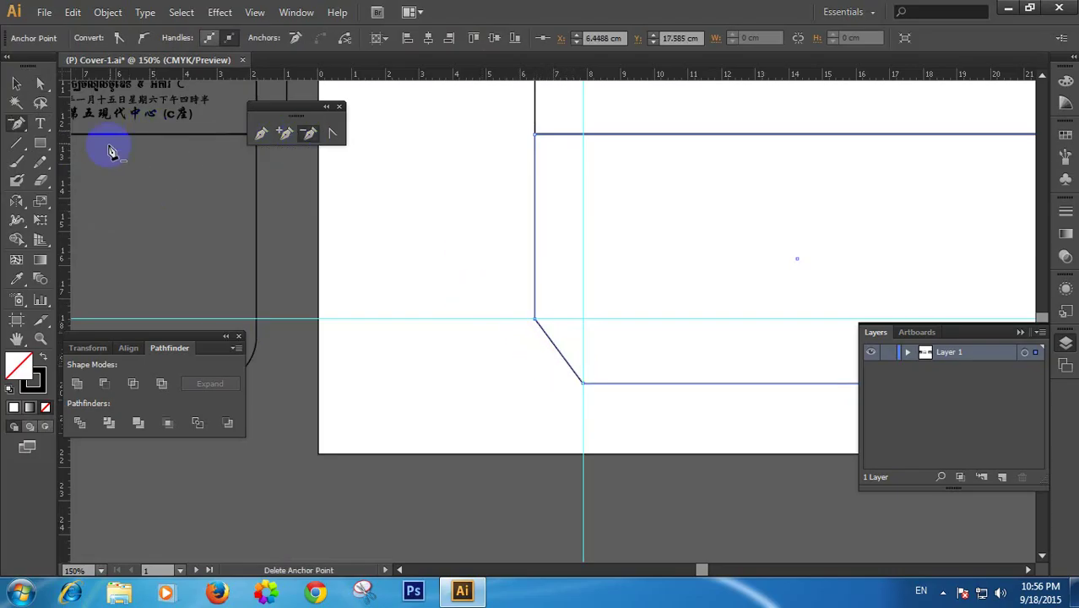
{"action": "left_click", "coordinate": [40, 83]}
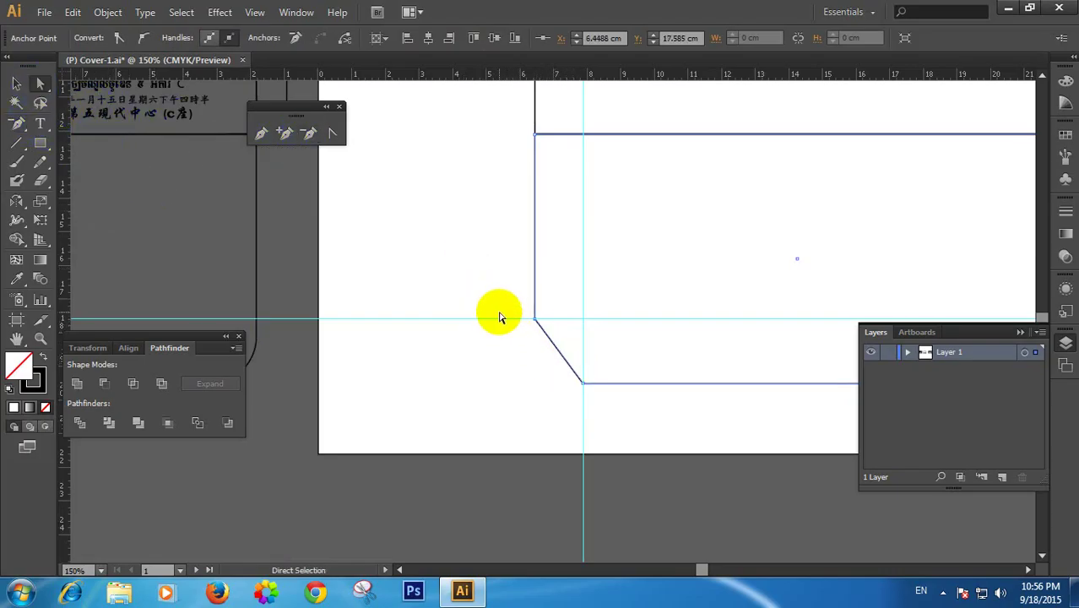
{"action": "left_click_drag", "start_coordinate": [506, 315], "coordinate": [594, 397]}
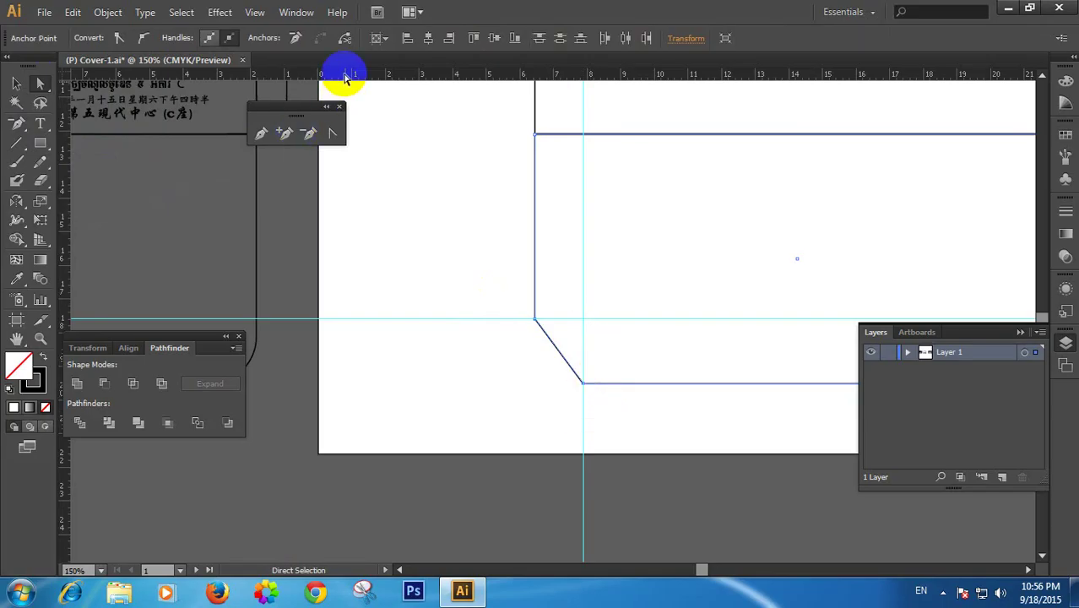
{"action": "left_click", "coordinate": [144, 38]}
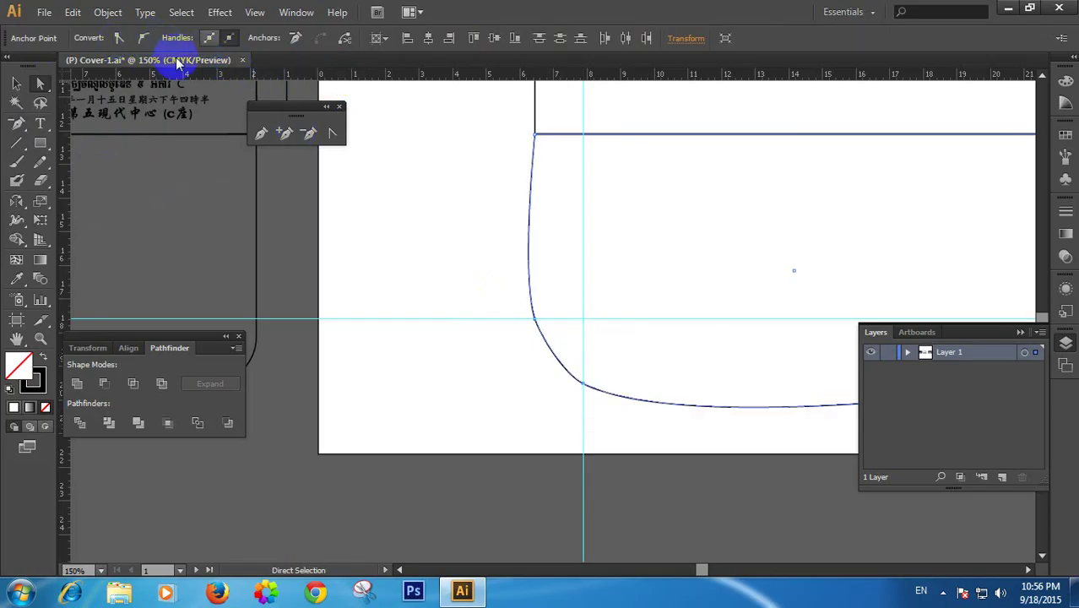
{"action": "key", "text": "ctrl+z"}
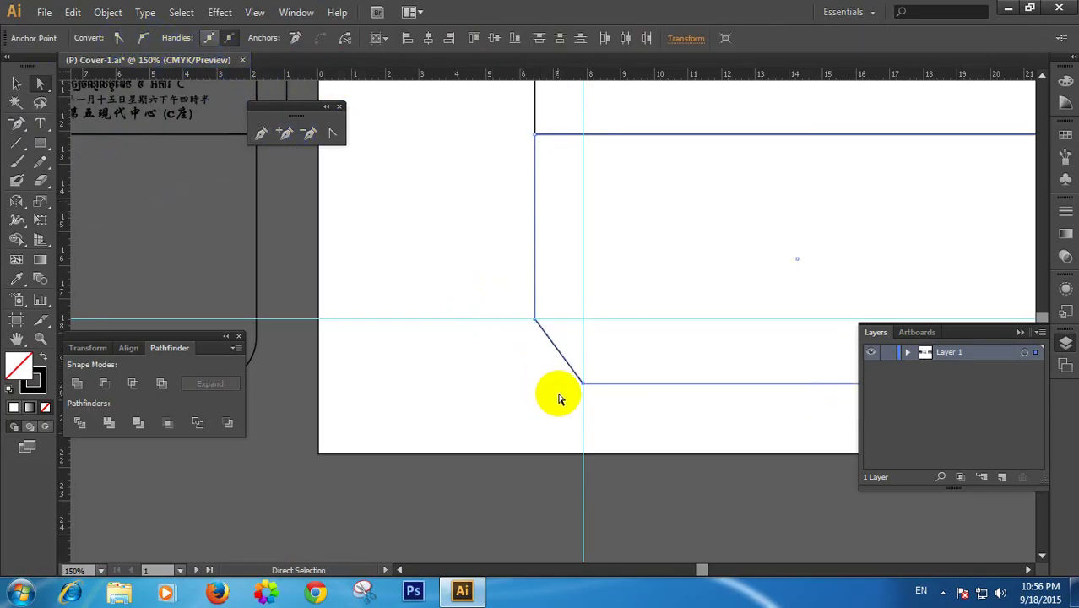
{"action": "left_click", "coordinate": [582, 386]}
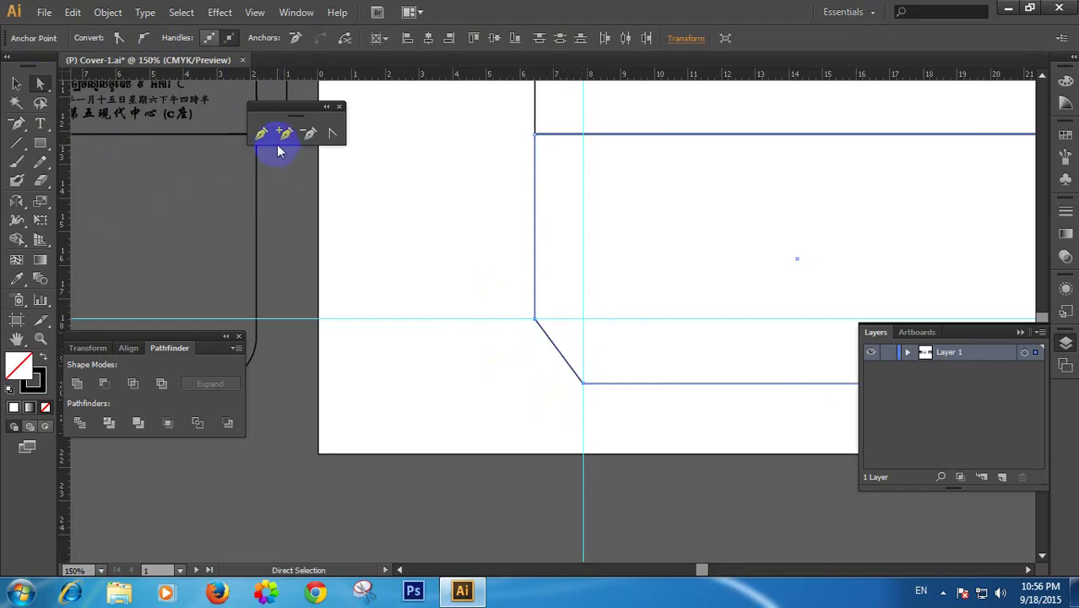
Drag curve handles from the lower corner anchor to bend the slanted edge into a rounded curve
{"action": "left_click", "coordinate": [328, 131]}
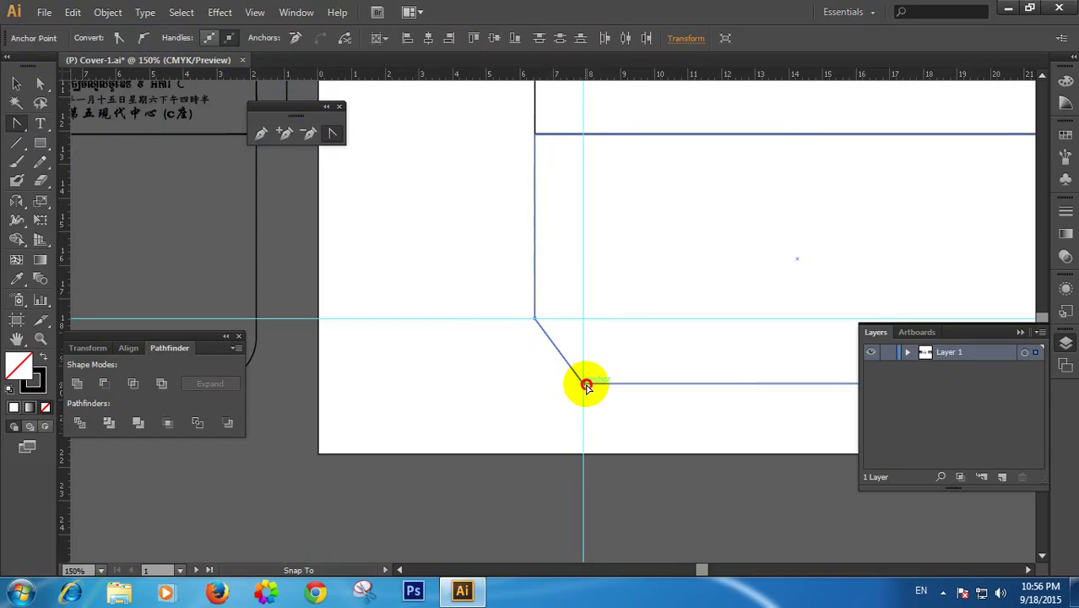
{"action": "left_click", "coordinate": [578, 388]}
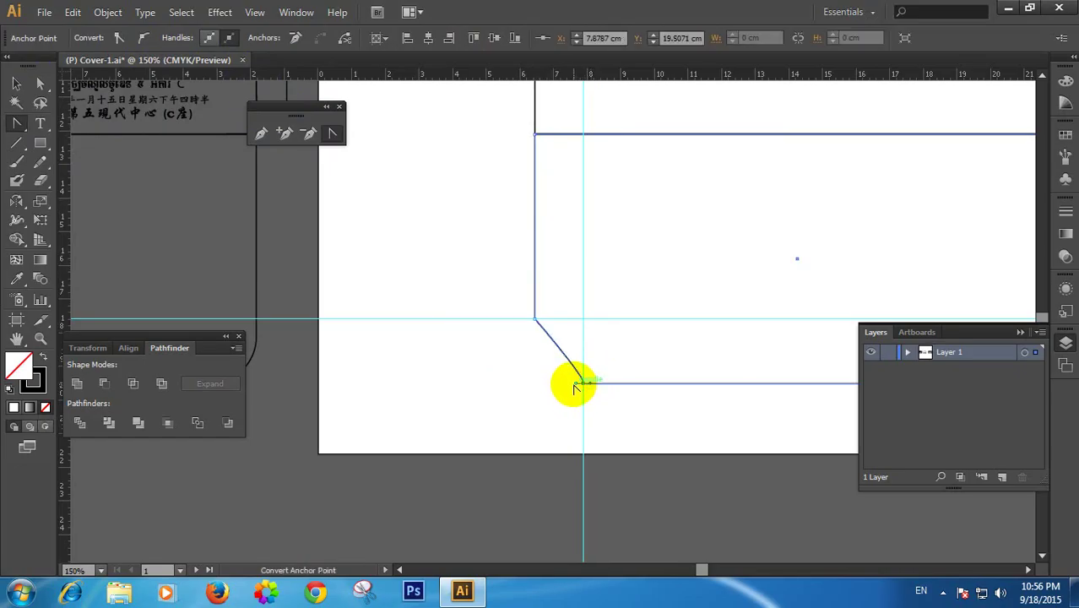
{"action": "left_click_drag", "start_coordinate": [578, 389], "coordinate": [596, 411]}
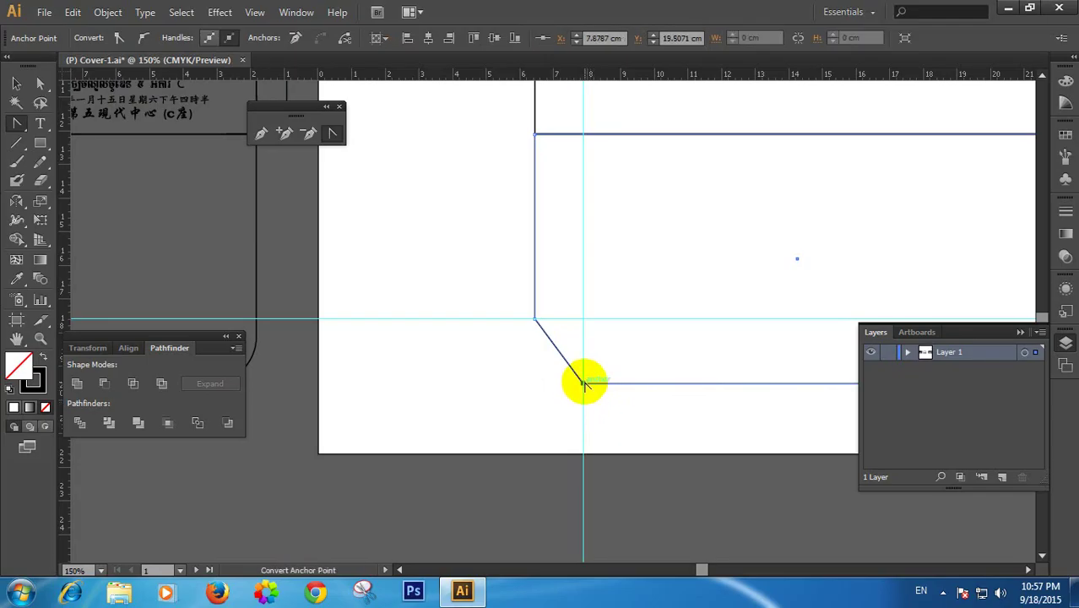
{"action": "mouse_move", "coordinate": [582, 384]}
{"action": "left_mouse_down"}
{"action": "mouse_move", "coordinate": [593, 387]}
{"action": "mouse_move", "coordinate": [550, 384]}
{"action": "left_mouse_up"}
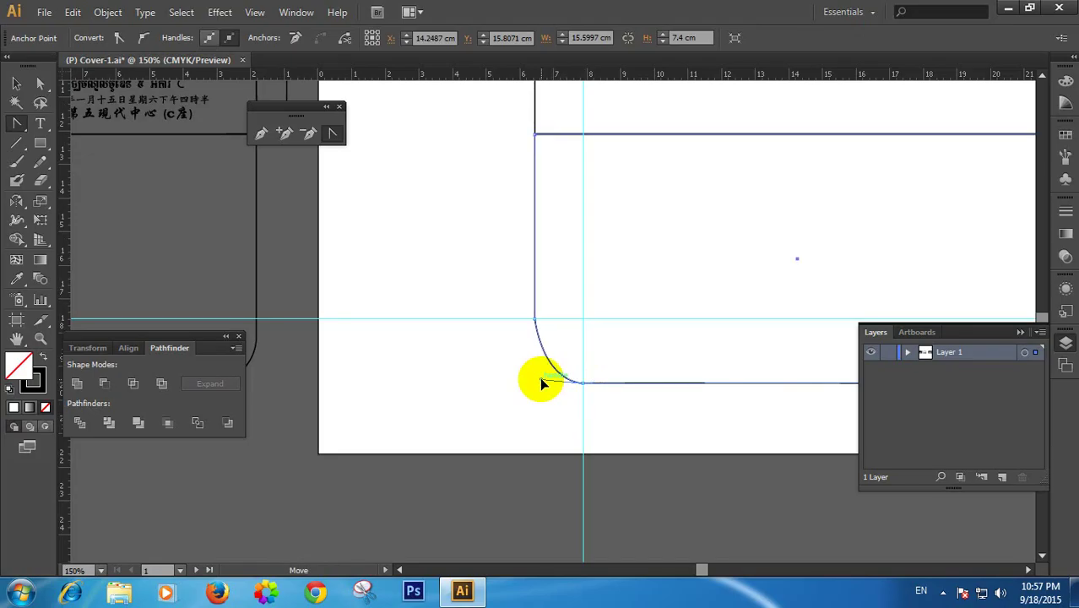
{"action": "left_click_drag", "start_coordinate": [549, 382], "coordinate": [540, 378]}
{"action": "left_click", "coordinate": [16, 84]}
Zoom to 100% and place a vertical guide at the envelope body's horizontal centre
{"action": "left_click", "coordinate": [320, 228]}
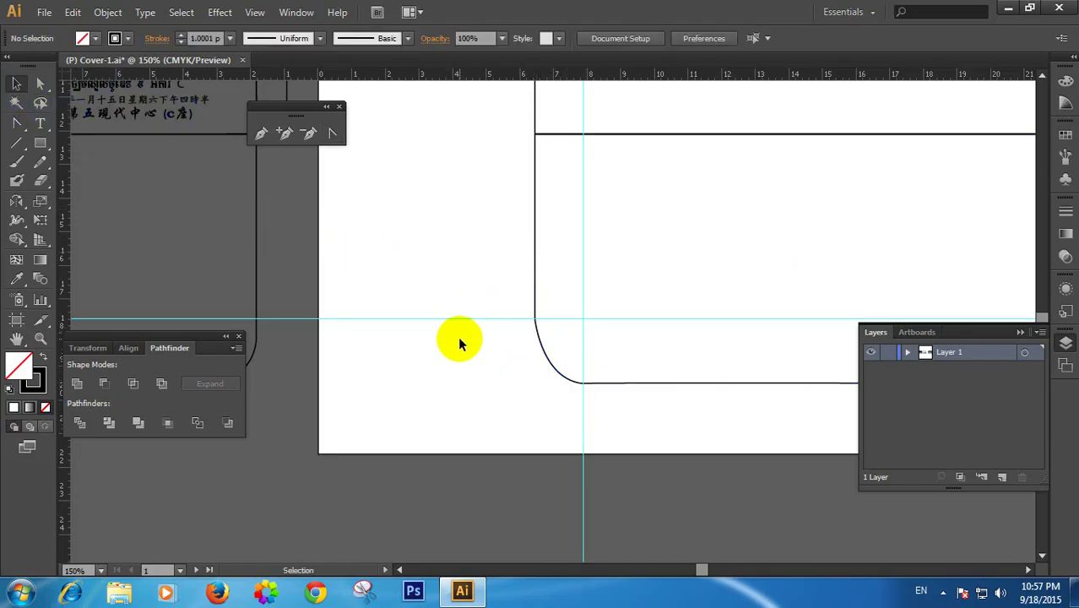
{"action": "left_click", "coordinate": [549, 300]}
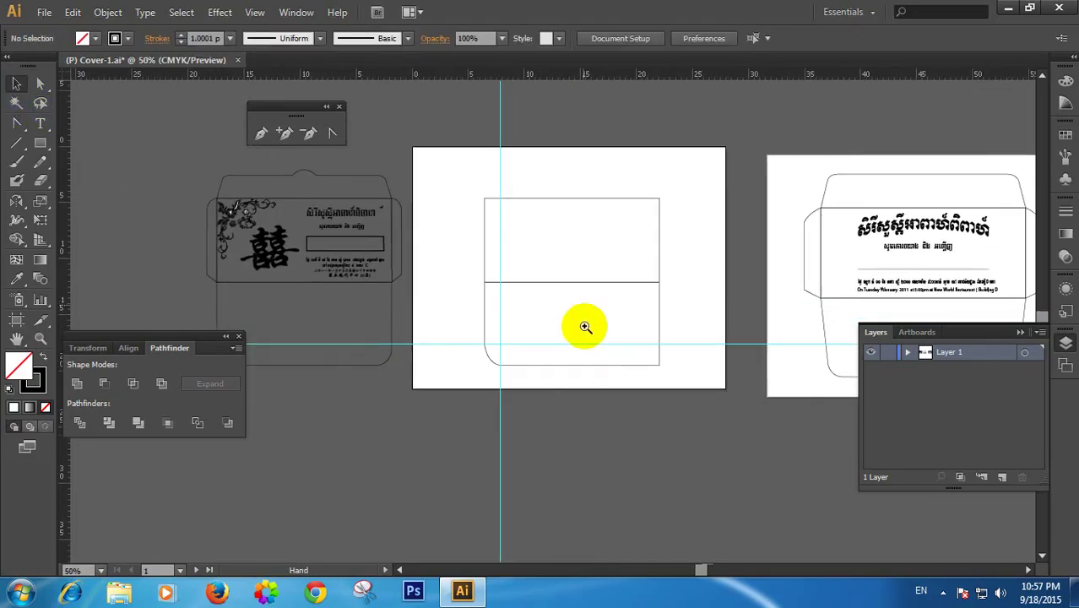
{"action": "left_click", "coordinate": [588, 325]}
{"action": "left_click_drag", "start_coordinate": [572, 361], "coordinate": [592, 307]}
{"action": "key", "text": "ctrl+equal"}
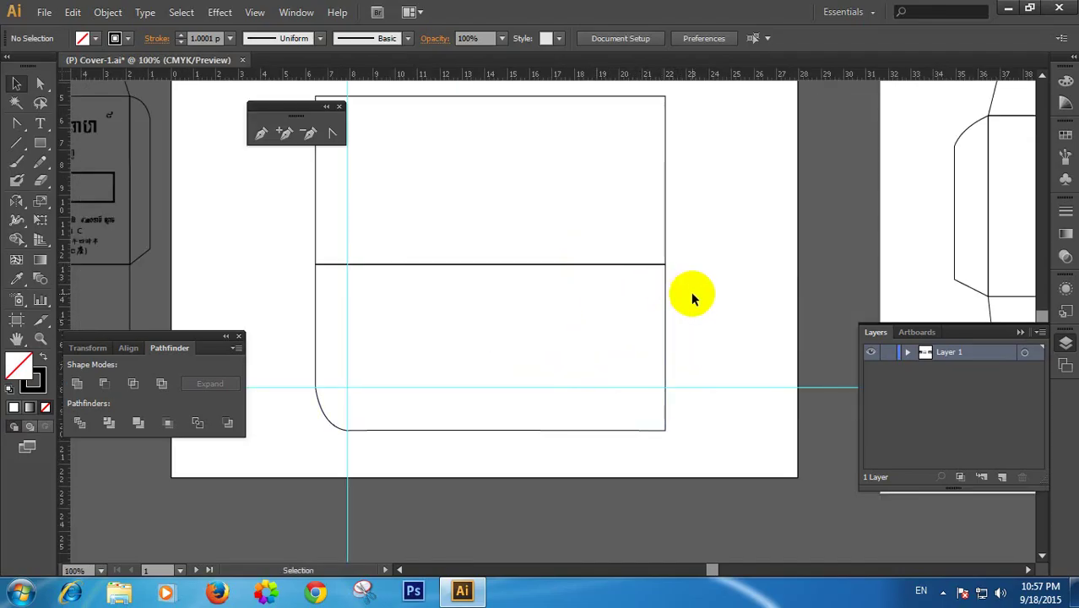
{"action": "left_click", "coordinate": [666, 297]}
{"action": "mouse_move", "coordinate": [67, 271]}
{"action": "left_mouse_down"}
{"action": "mouse_move", "coordinate": [520, 279]}
{"action": "mouse_move", "coordinate": [490, 269]}
{"action": "left_mouse_up"}
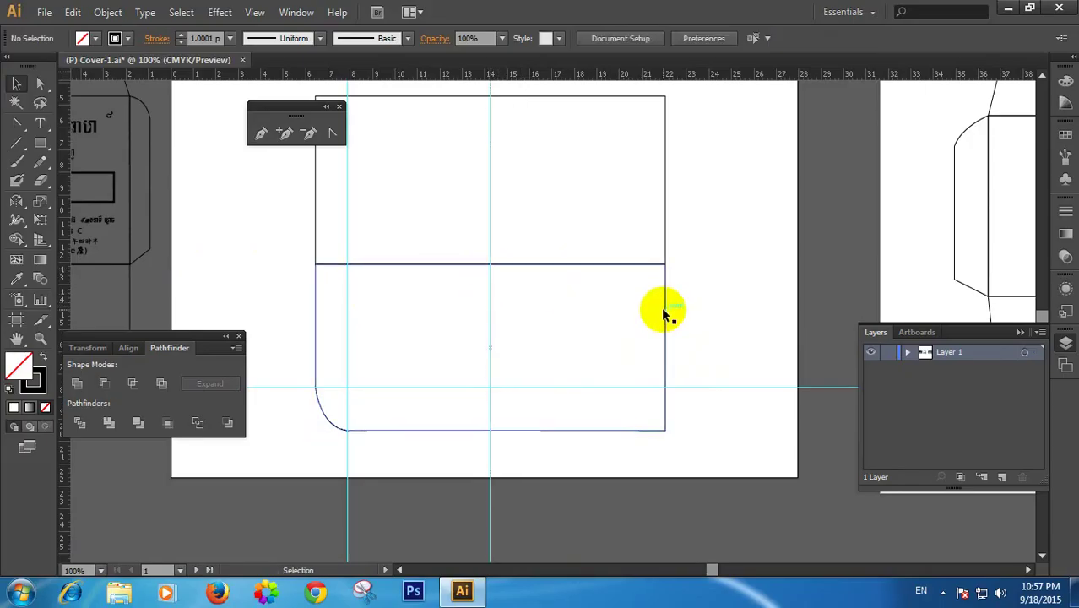
Test-narrow the body to end at the centre guide, then undo to restore it
{"action": "left_click_drag", "start_coordinate": [667, 348], "coordinate": [490, 352]}
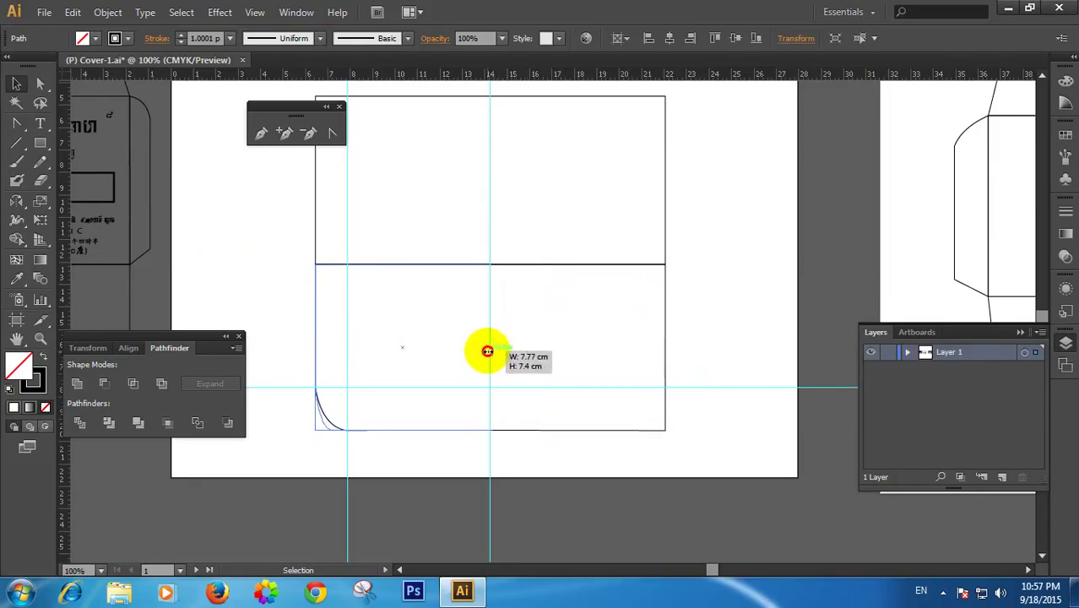
{"action": "left_click_drag", "start_coordinate": [495, 352], "coordinate": [489, 352]}
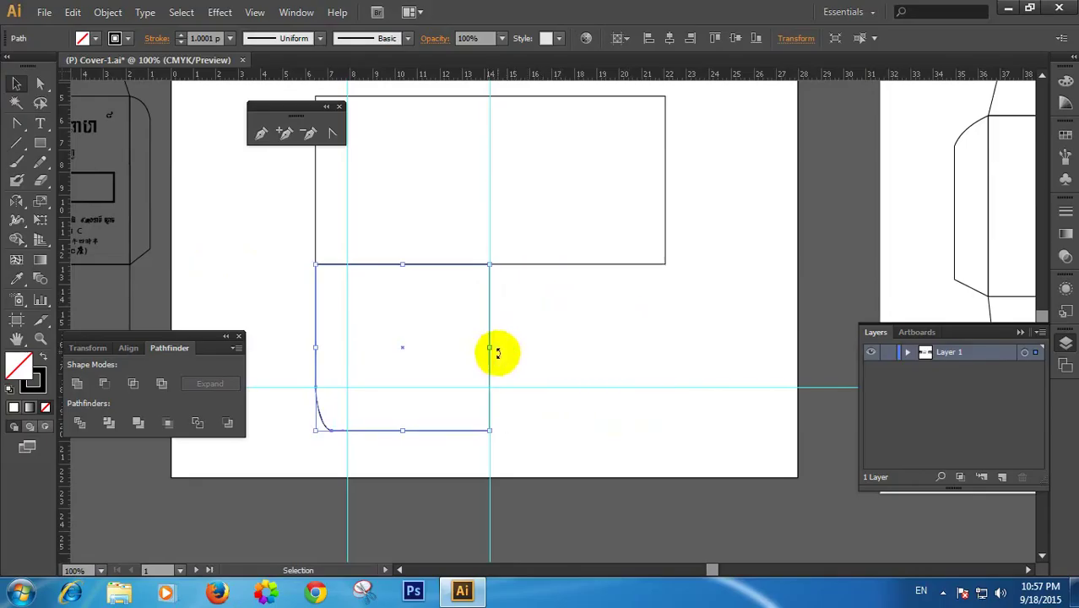
{"action": "left_click", "coordinate": [353, 360]}
{"action": "key", "text": "ctrl+z"}
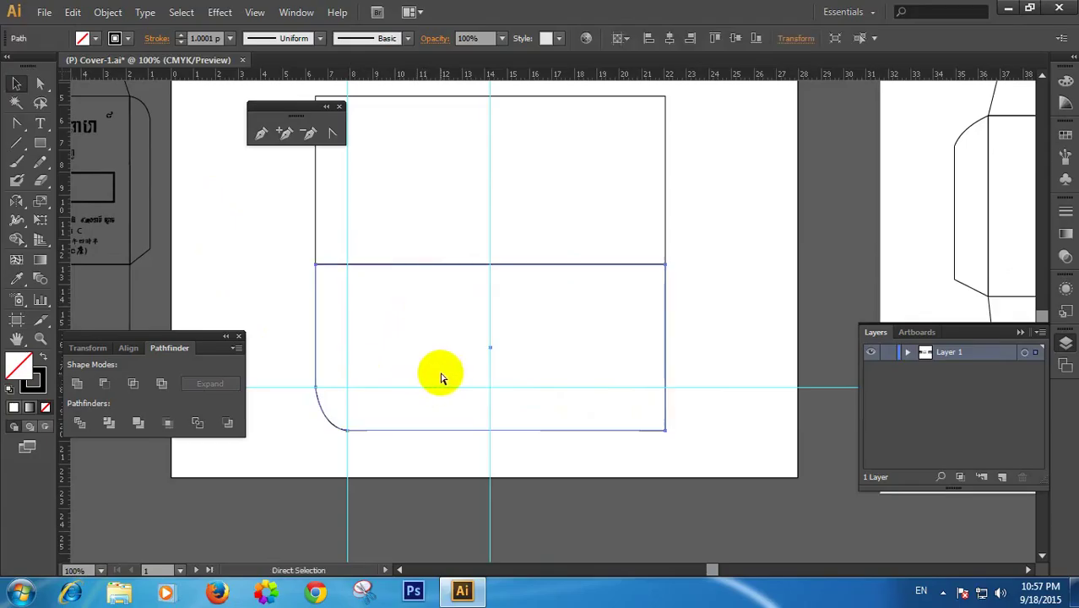
{"action": "left_click", "coordinate": [671, 351]}
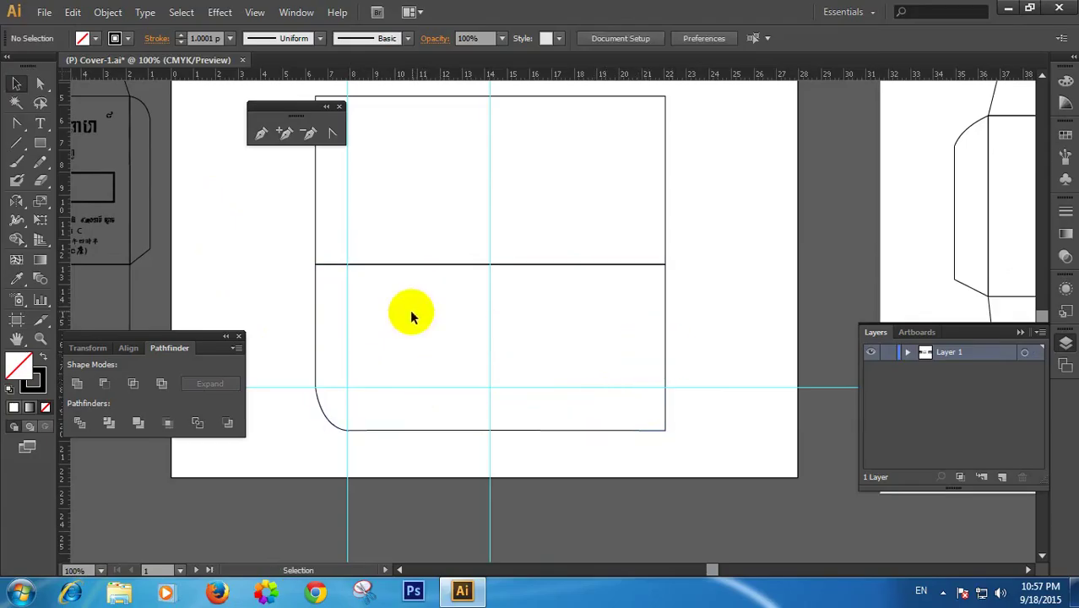
{"action": "left_click", "coordinate": [40, 143]}
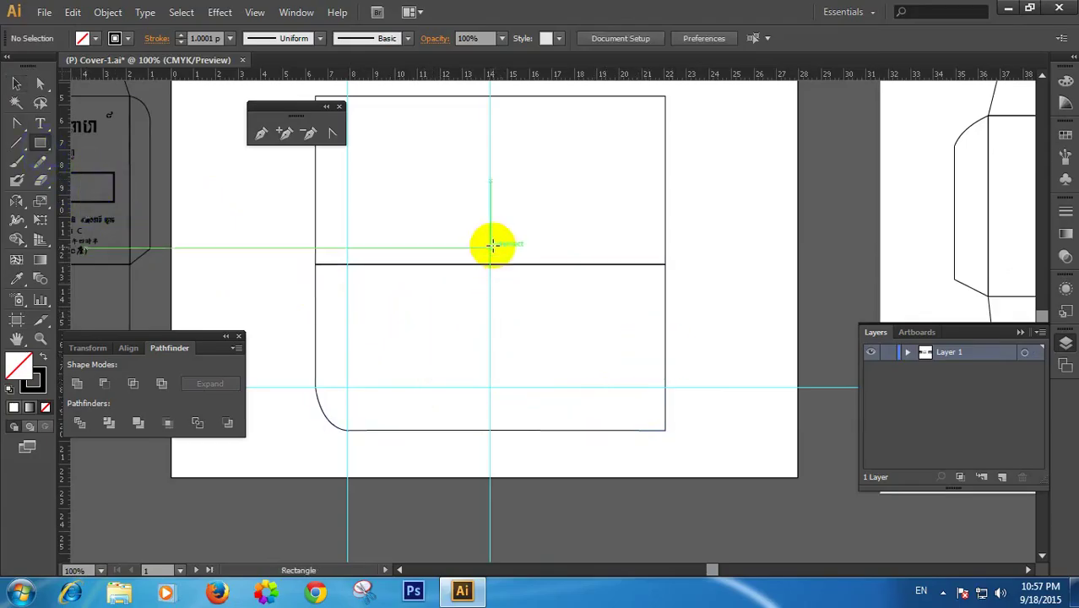
Cut away the body's right half with a rectangle and Pathfinder Minus Front
{"action": "left_click_drag", "start_coordinate": [490, 244], "coordinate": [704, 510]}
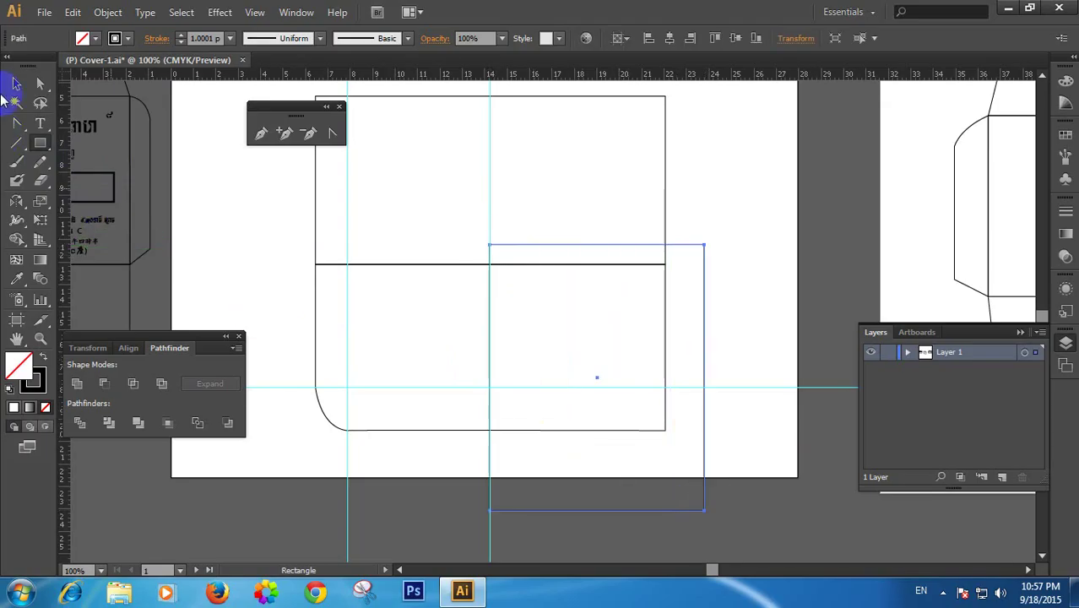
{"action": "left_click", "coordinate": [17, 85]}
{"action": "left_click", "coordinate": [371, 430], "text": "shift"}
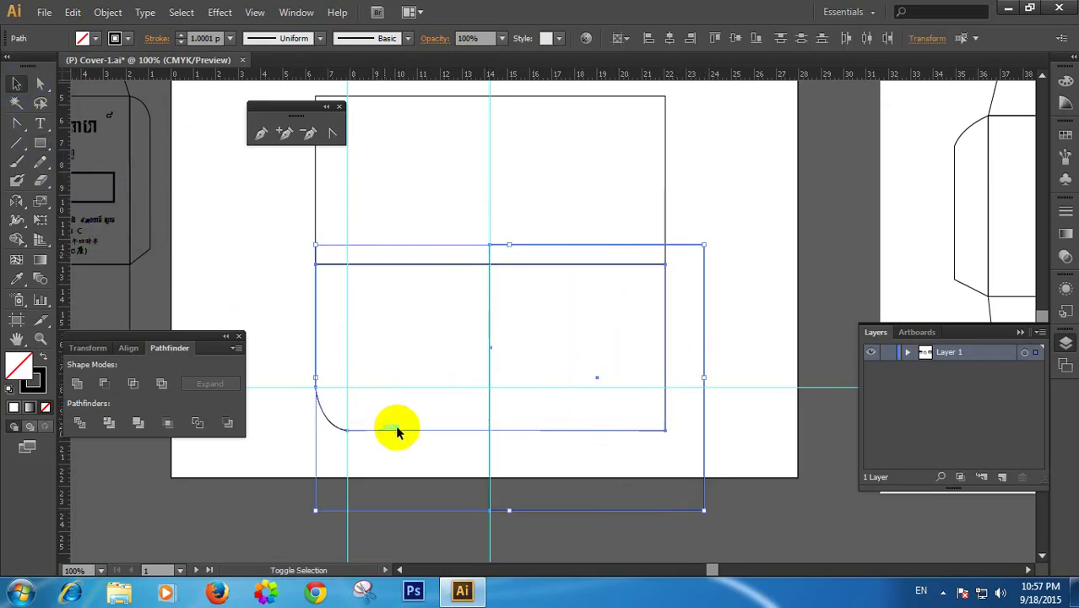
{"action": "left_click", "coordinate": [104, 383]}
{"action": "left_click", "coordinate": [633, 486]}
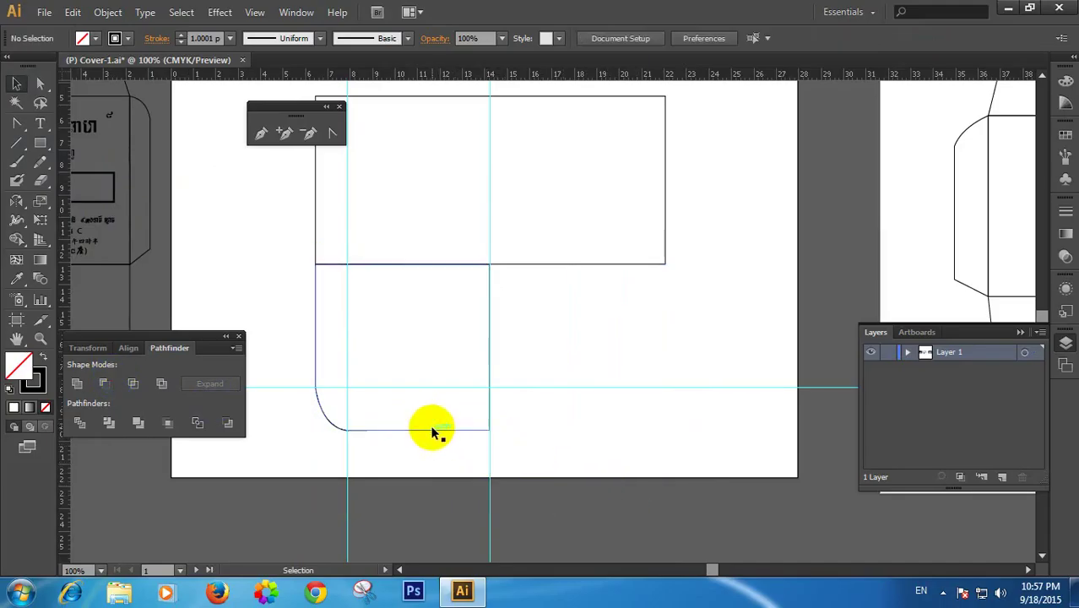
{"action": "left_click", "coordinate": [432, 429]}
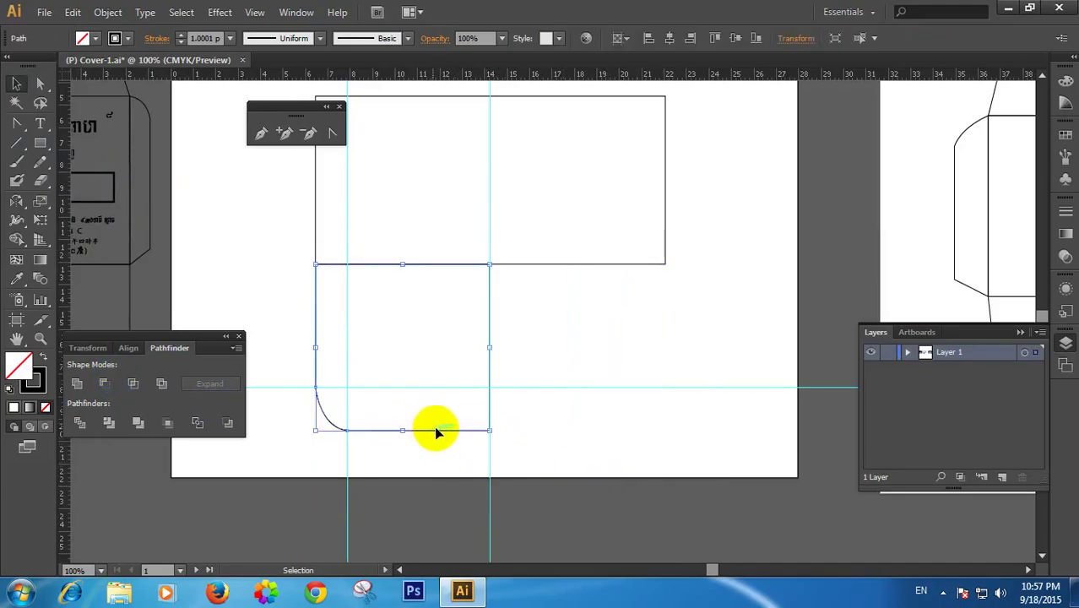
Reflect a vertical copy of the left half across the centre guide and merge both halves
{"action": "left_click", "coordinate": [17, 201]}
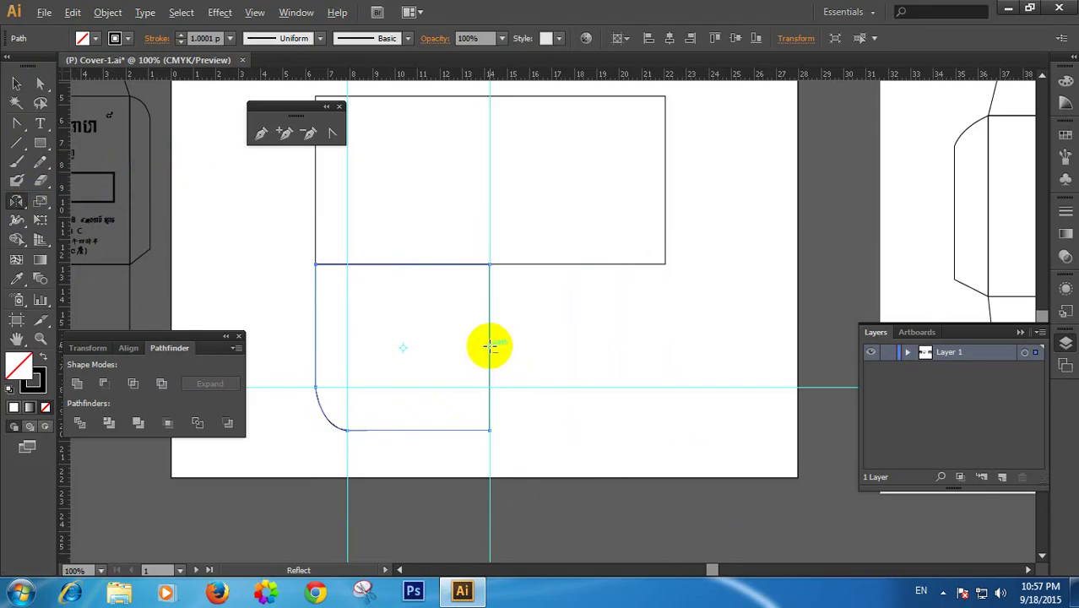
{"action": "left_click", "coordinate": [490, 346], "text": "alt"}
{"action": "left_click_drag", "start_coordinate": [482, 185], "coordinate": [763, 87]}
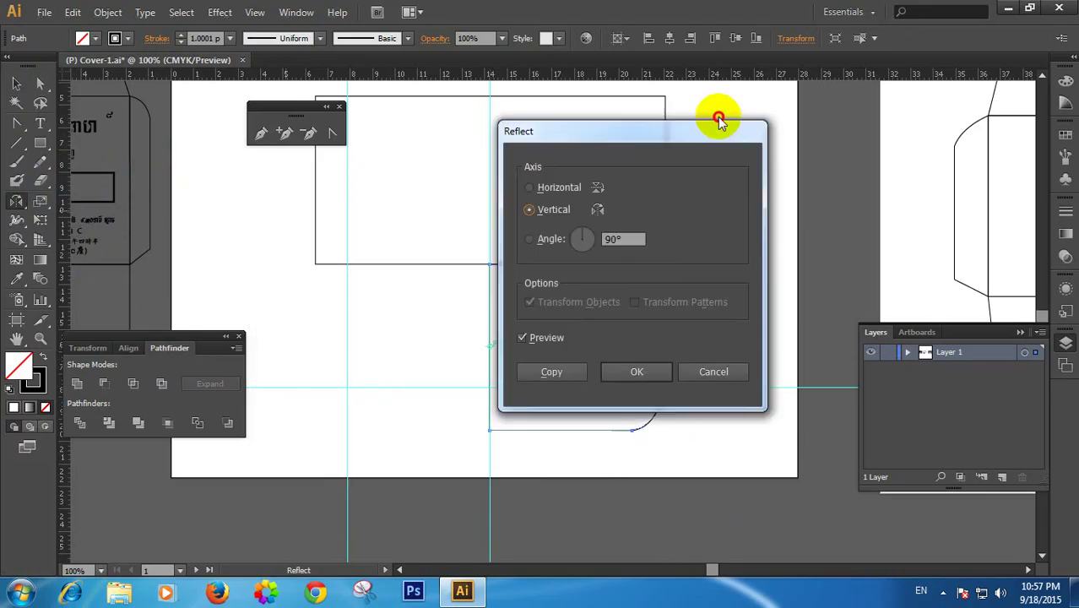
{"action": "left_click", "coordinate": [617, 330]}
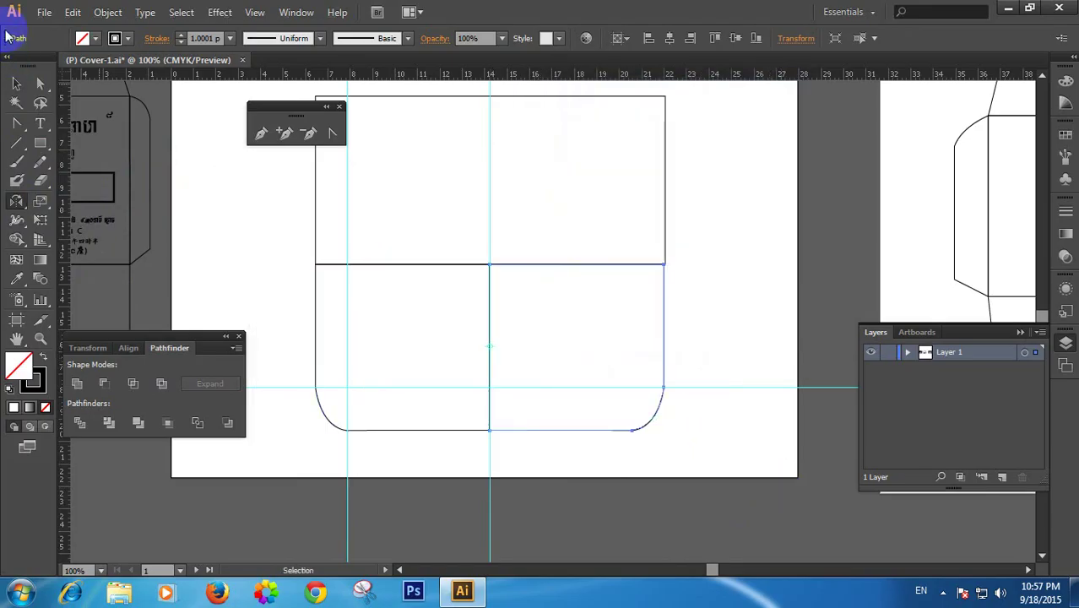
{"action": "left_click", "coordinate": [18, 82]}
{"action": "left_click_drag", "start_coordinate": [582, 453], "coordinate": [481, 423]}
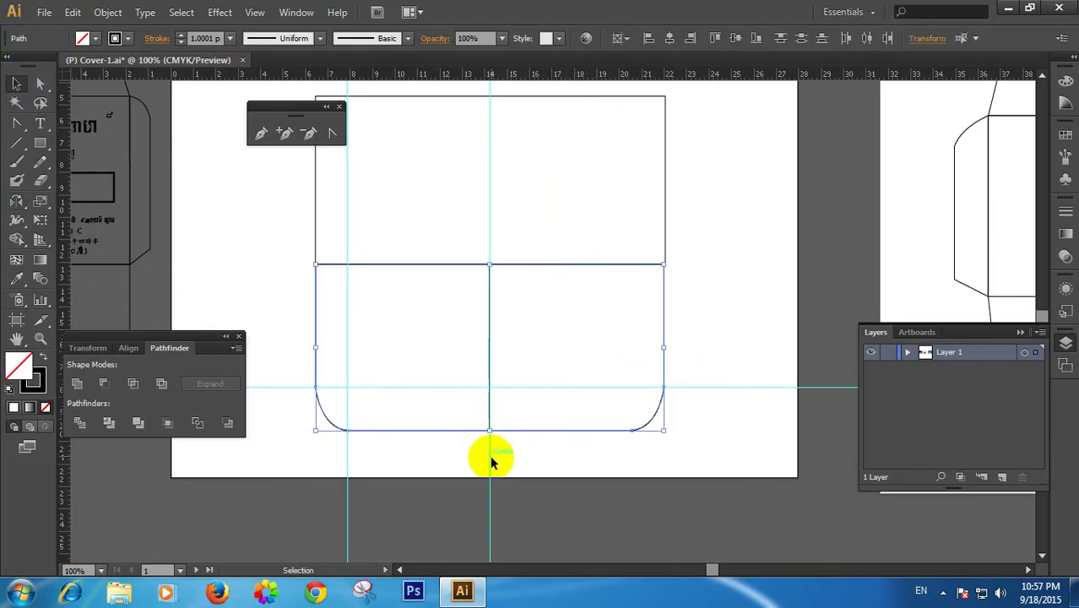
{"action": "left_click", "coordinate": [77, 394]}
Inspect the merged corner up close, then frame the envelope artboard at 66.67%
{"action": "left_click", "coordinate": [585, 457]}
{"action": "left_click", "coordinate": [577, 410]}
{"action": "left_click", "coordinate": [577, 410]}
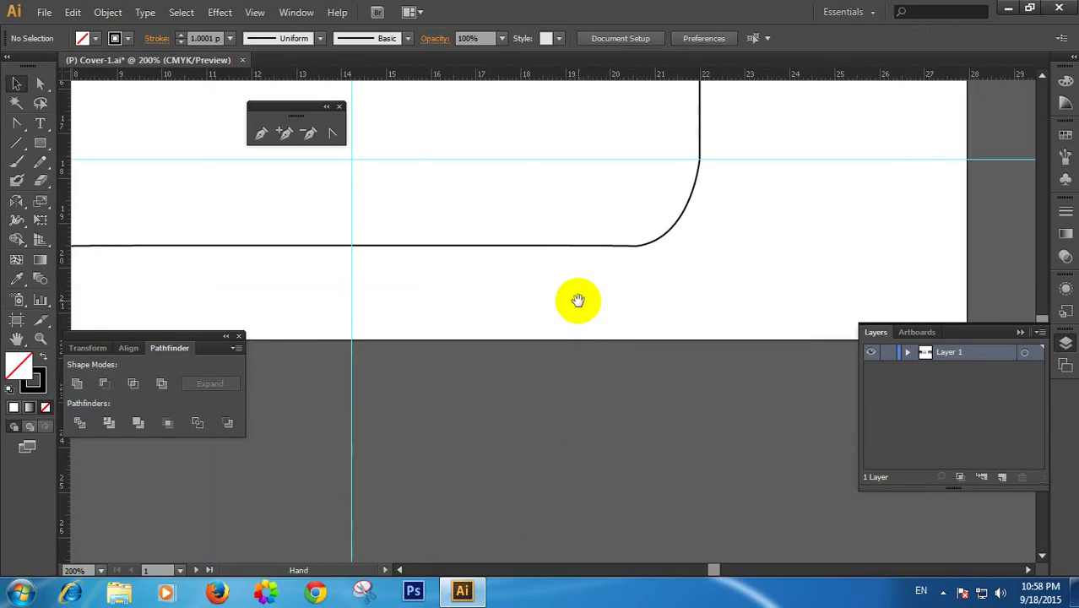
{"action": "key", "text": "ctrl+minus"}
{"action": "key", "text": "ctrl+minus"}
{"action": "key", "text": "ctrl+minus"}
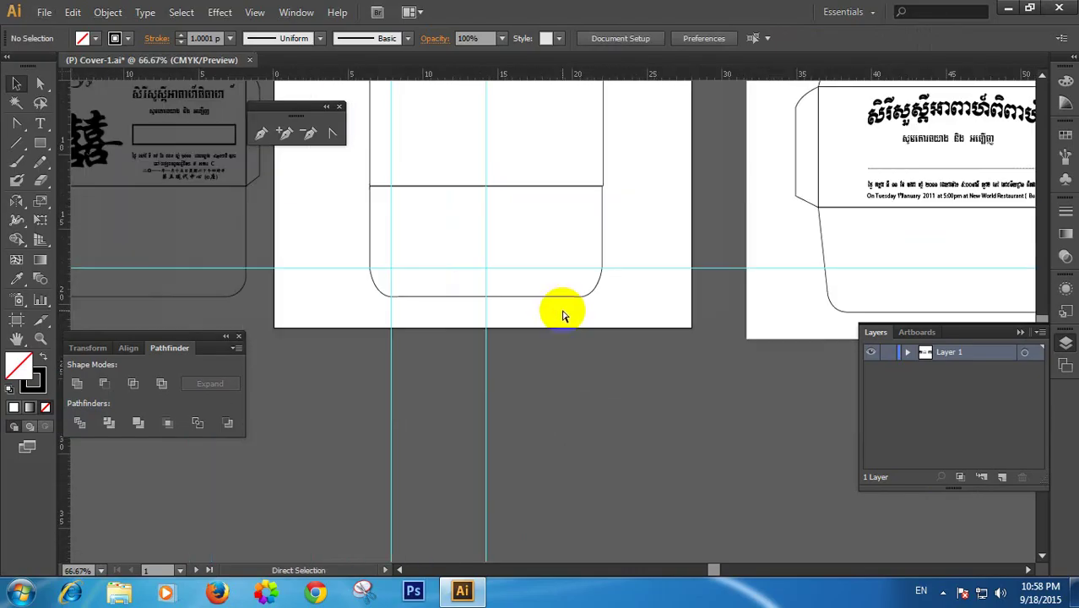
{"action": "key", "text": "ctrl+minus"}
{"action": "left_click_drag", "start_coordinate": [562, 314], "coordinate": [617, 399]}
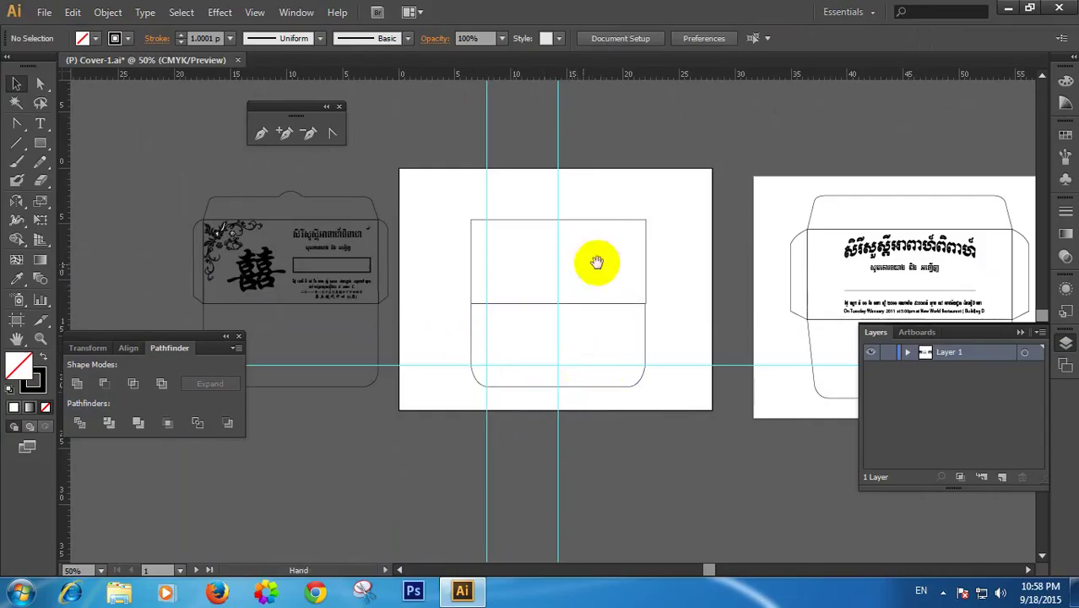
{"action": "left_click_drag", "start_coordinate": [608, 277], "coordinate": [561, 325]}
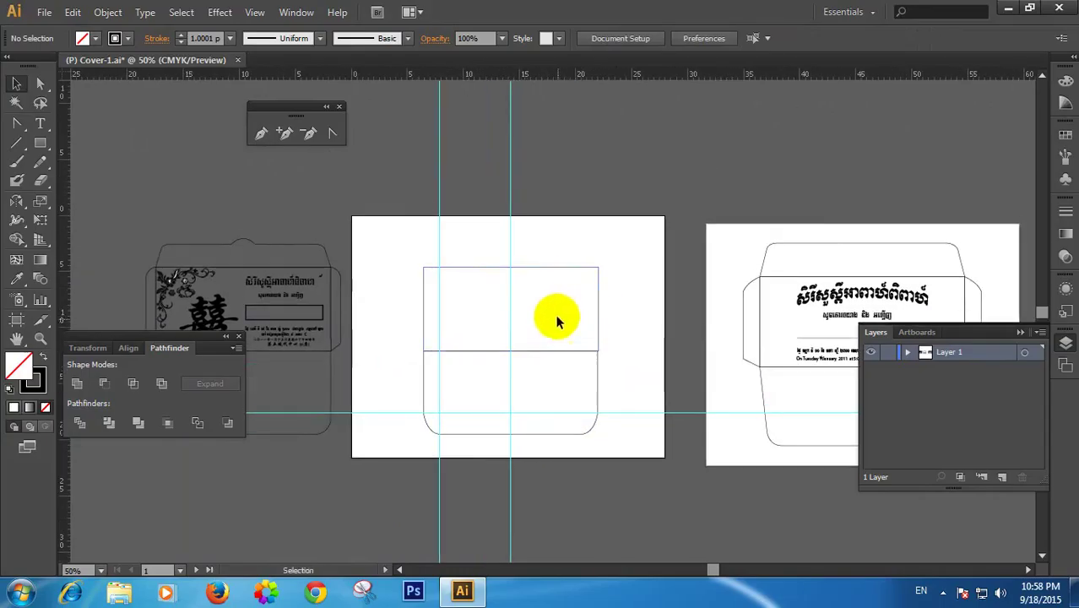
{"action": "key", "text": "ctrl+plus"}
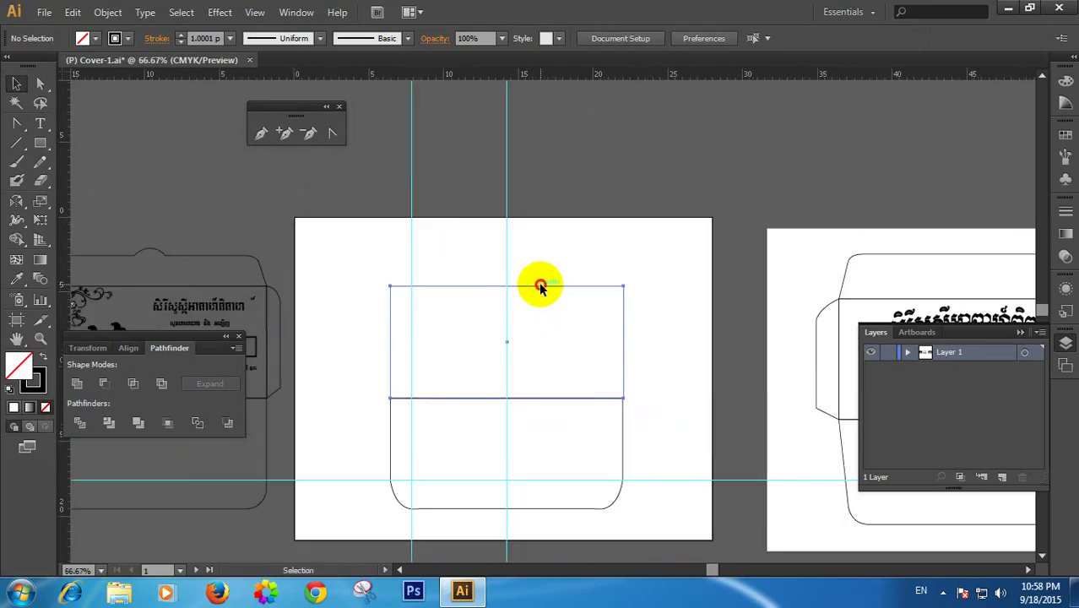
Flatten the flap rectangle and Alt-drag a copy of the body up into a 2.15 cm strip
{"action": "left_click", "coordinate": [540, 286]}
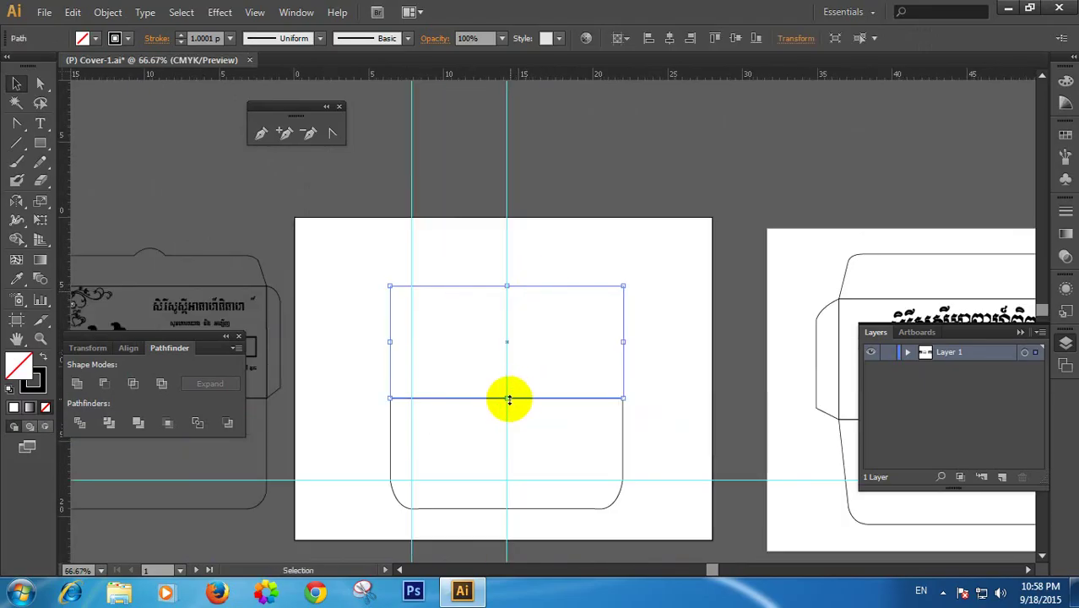
{"action": "left_click_drag", "start_coordinate": [510, 390], "coordinate": [507, 253]}
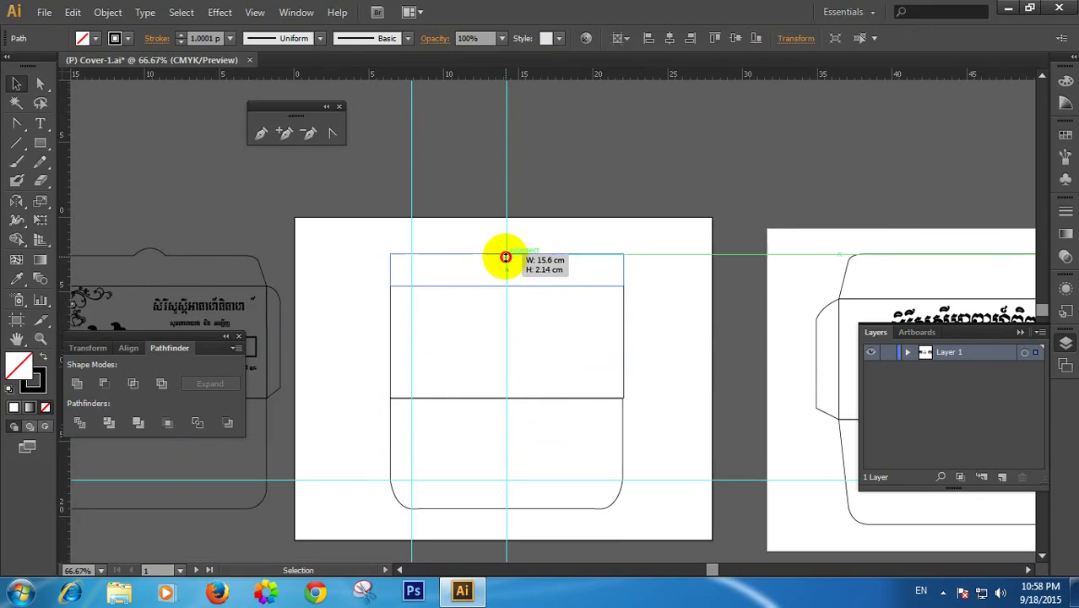
{"action": "left_click", "coordinate": [591, 281]}
{"action": "left_click", "coordinate": [549, 356]}
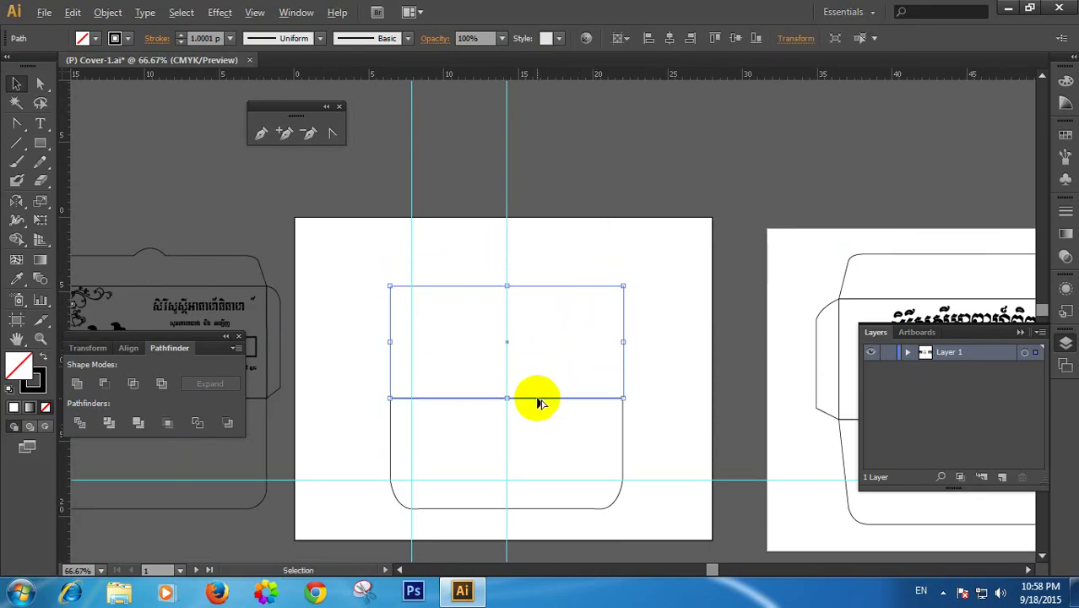
{"action": "mouse_move", "coordinate": [534, 397]}
{"action": "left_mouse_down"}
{"action": "mouse_move", "coordinate": [541, 361]}
{"action": "mouse_move", "coordinate": [510, 381]}
{"action": "mouse_move", "coordinate": [508, 286]}
{"action": "left_mouse_up"}
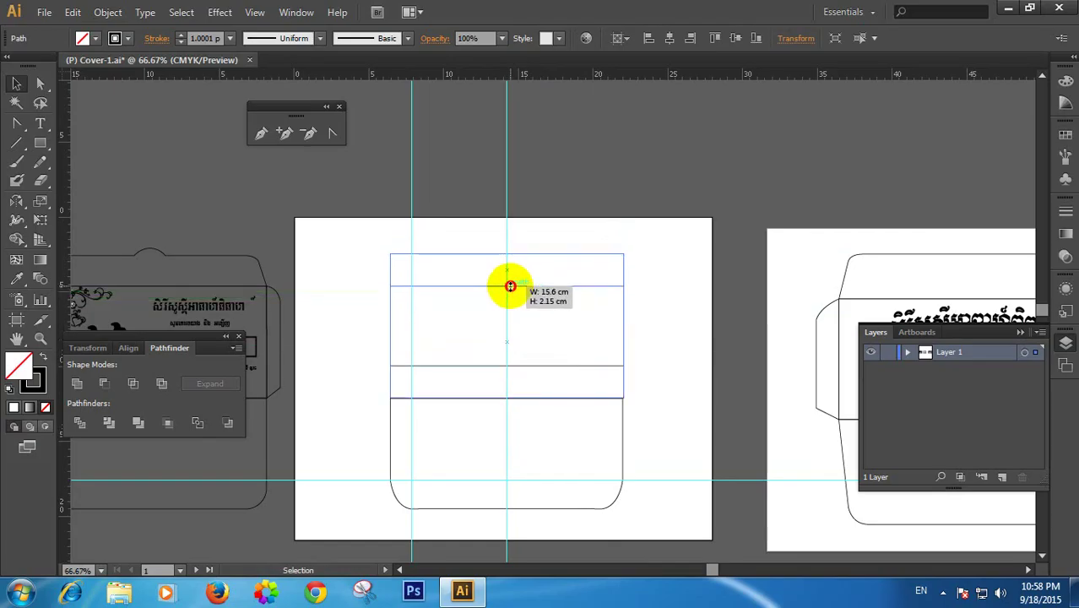
{"action": "left_click", "coordinate": [655, 285]}
{"action": "left_click_drag", "start_coordinate": [627, 309], "coordinate": [701, 304]}
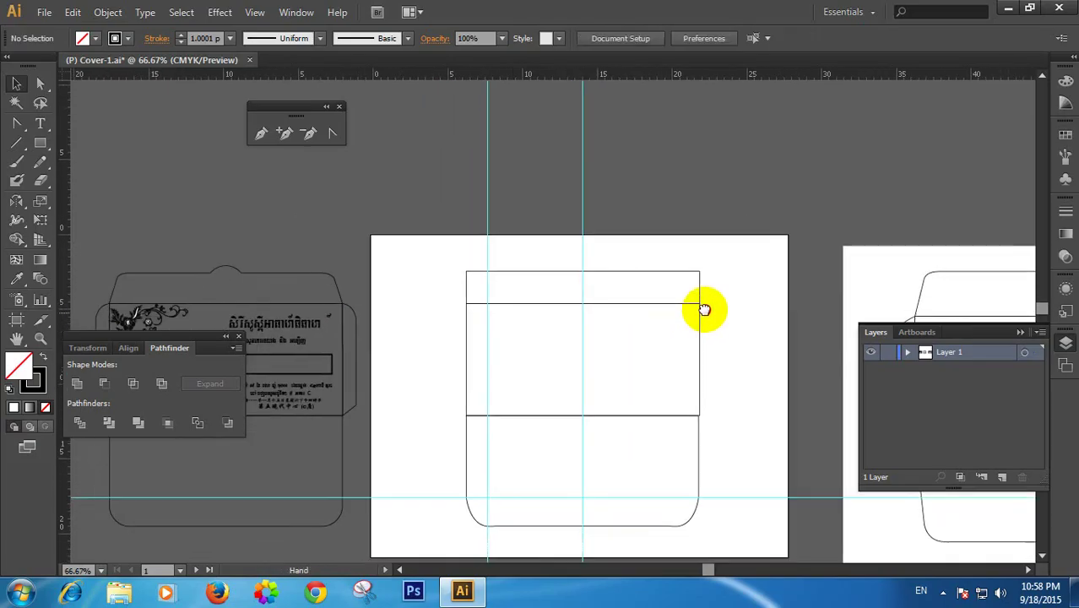
{"action": "left_click", "coordinate": [699, 269]}
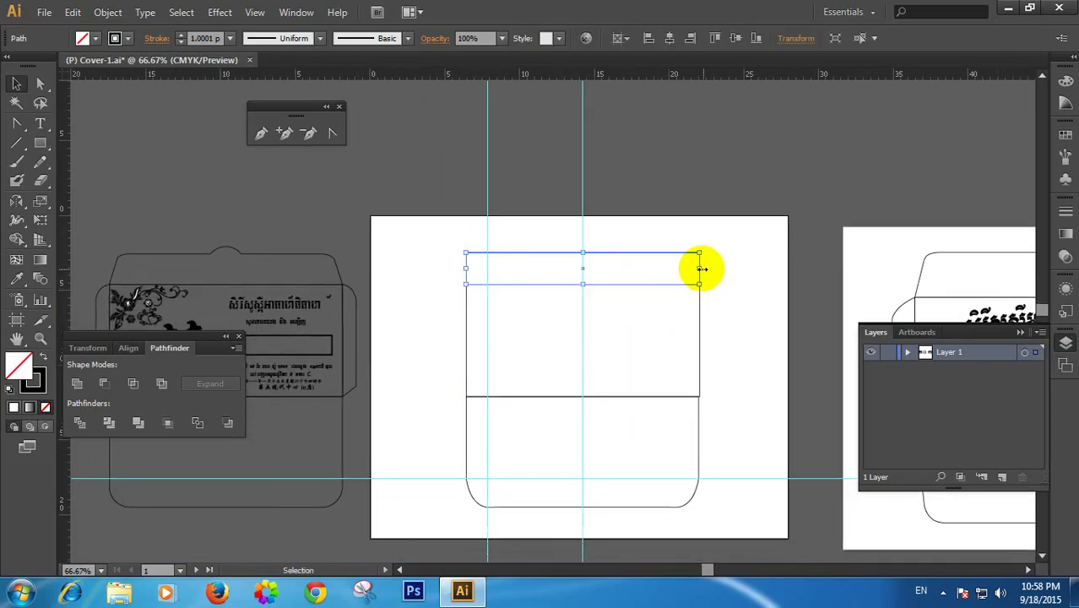
Narrow the top strip to 8.92 cm so it ends at the centre guide, viewed at 100%
{"action": "left_click_drag", "start_coordinate": [700, 268], "coordinate": [581, 271]}
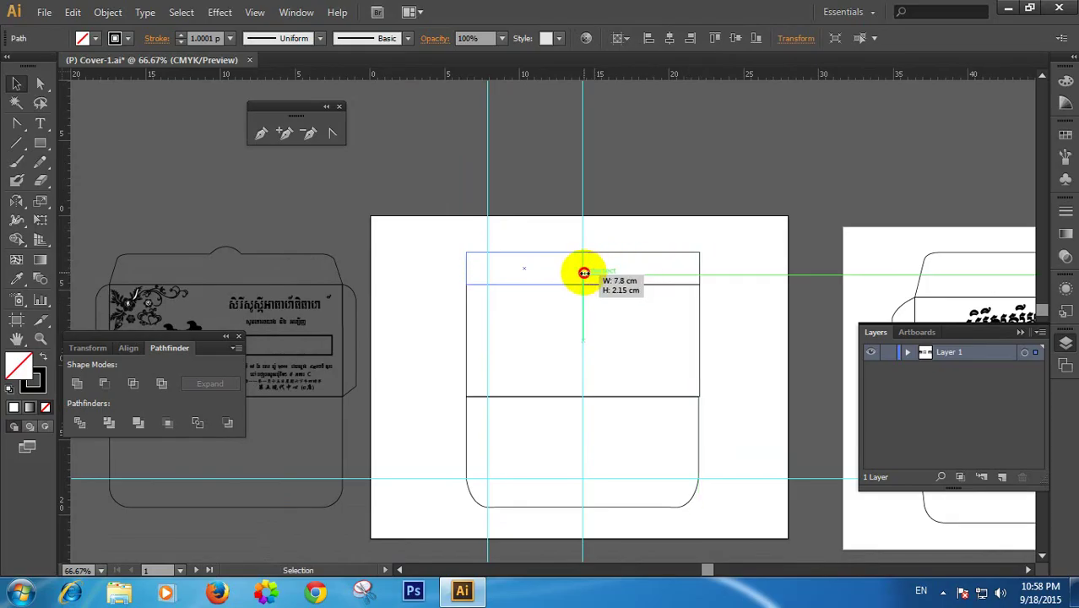
{"action": "left_click", "coordinate": [630, 229]}
{"action": "left_click", "coordinate": [534, 284], "text": "ctrl"}
{"action": "mouse_move", "coordinate": [491, 295]}
{"action": "left_mouse_down"}
{"action": "mouse_move", "coordinate": [614, 249]}
{"action": "mouse_move", "coordinate": [646, 253]}
{"action": "left_mouse_up"}
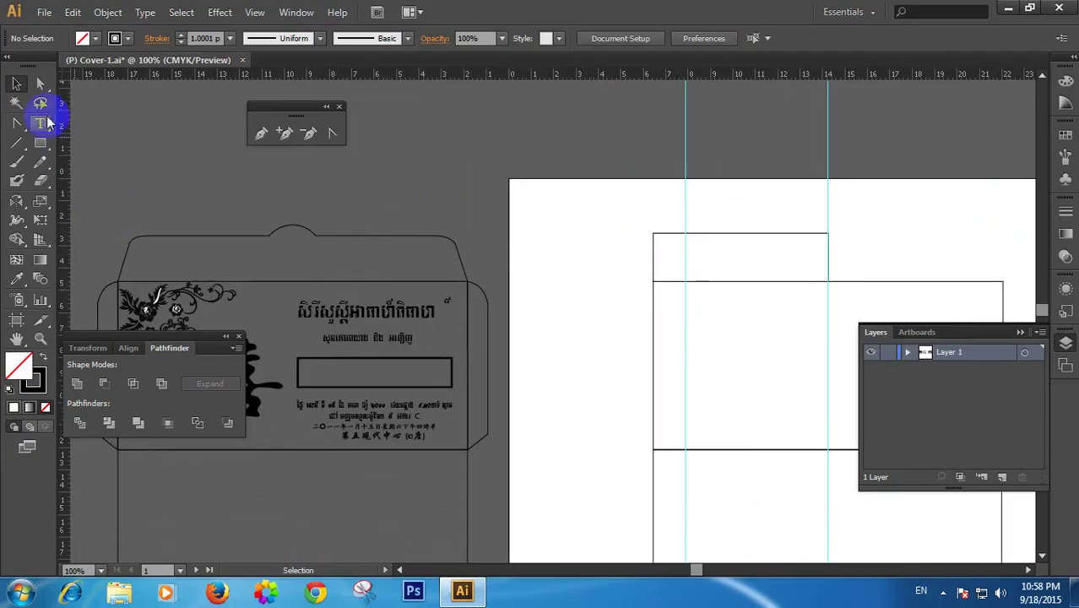
Chamfer the strip's top-left corner by adding a top-edge anchor and deleting the corner anchor
{"action": "left_click", "coordinate": [663, 234]}
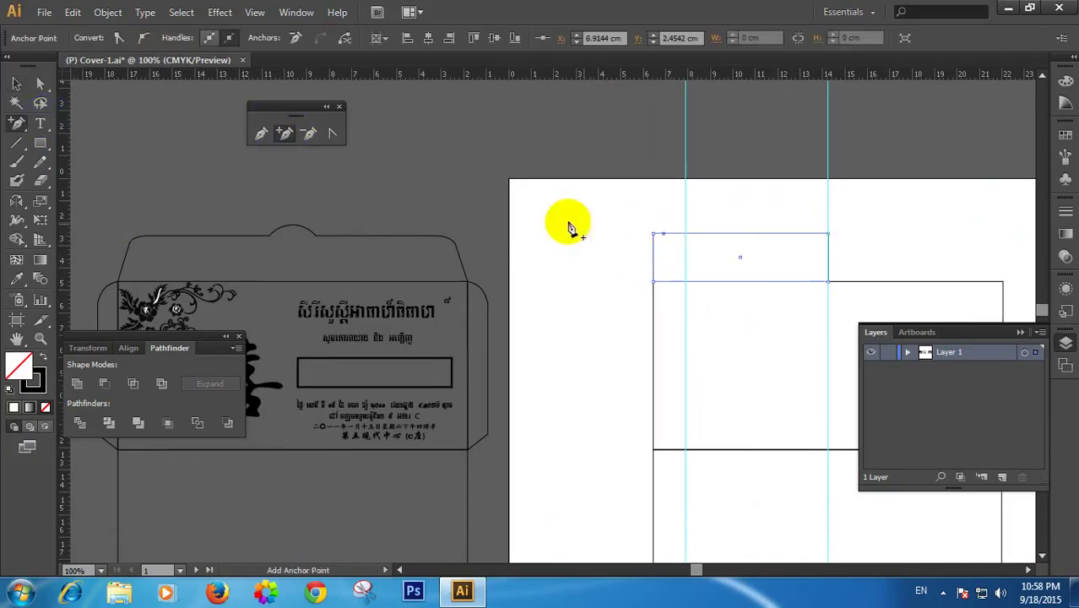
{"action": "left_click", "coordinate": [312, 137]}
{"action": "left_click", "coordinate": [653, 234]}
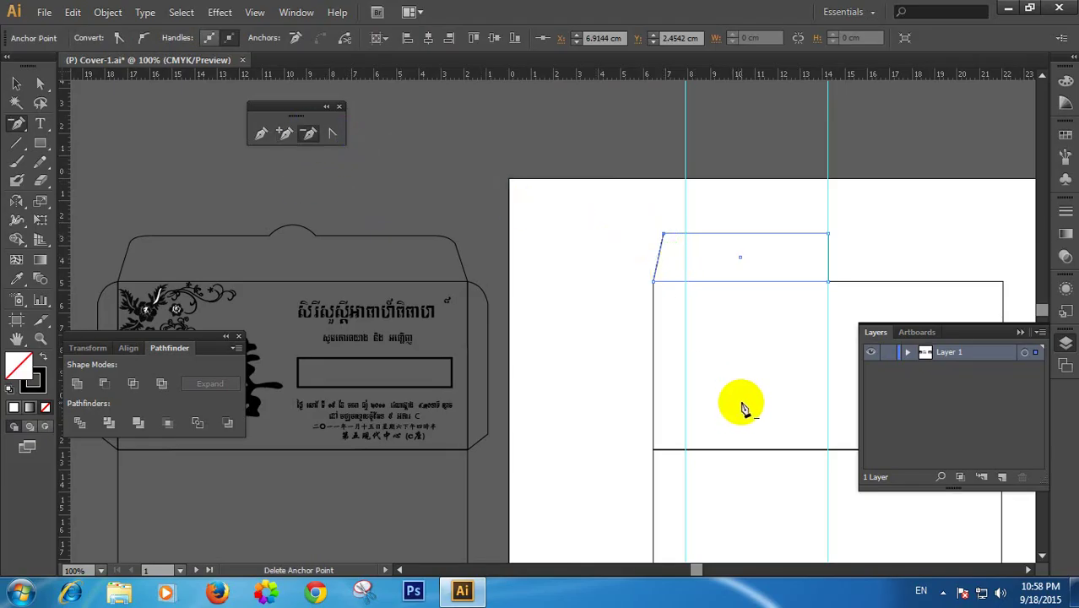
{"action": "key", "text": "ctrl+space"}
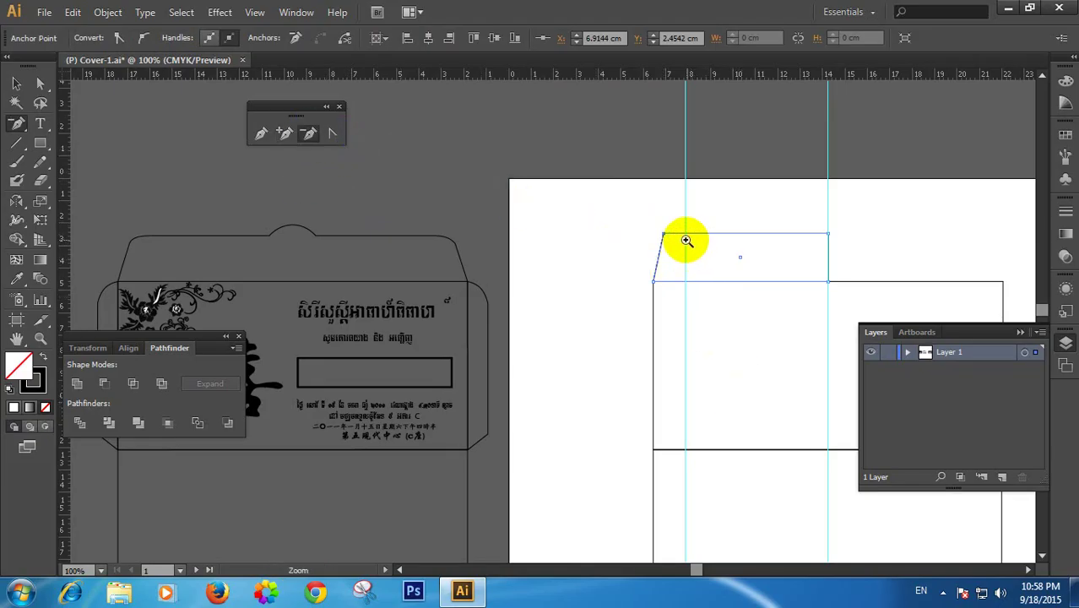
{"action": "left_click", "coordinate": [686, 240]}
{"action": "mouse_move", "coordinate": [574, 321]}
{"action": "left_mouse_down"}
{"action": "mouse_move", "coordinate": [602, 268]}
{"action": "mouse_move", "coordinate": [908, 184]}
{"action": "mouse_move", "coordinate": [995, 178]}
{"action": "mouse_move", "coordinate": [800, 227]}
{"action": "mouse_move", "coordinate": [621, 243]}
{"action": "mouse_move", "coordinate": [708, 242]}
{"action": "left_mouse_up"}
{"action": "left_click", "coordinate": [305, 139]}
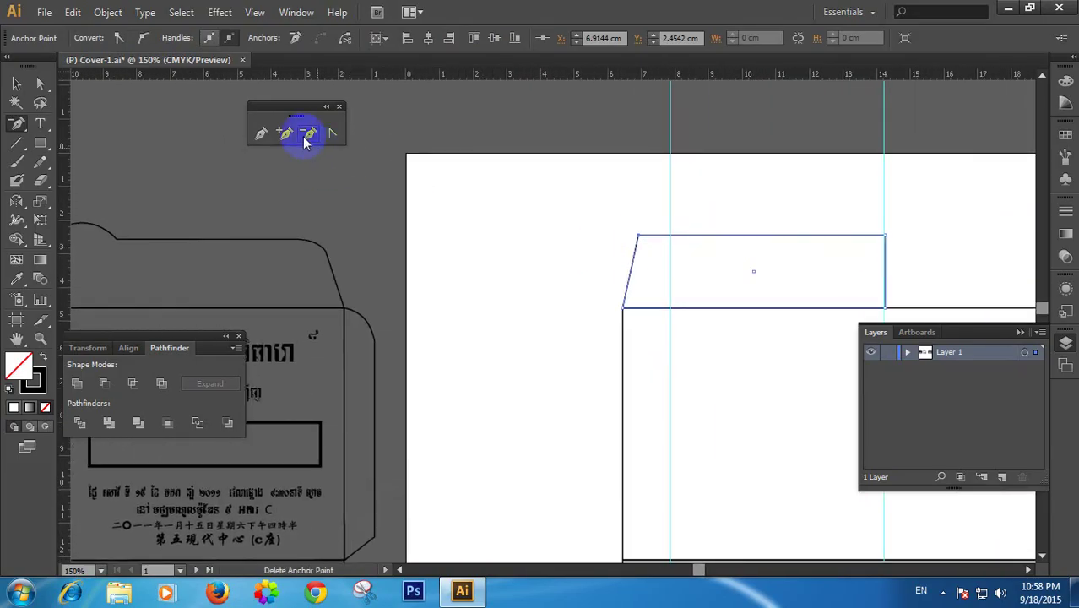
{"action": "left_click", "coordinate": [657, 237]}
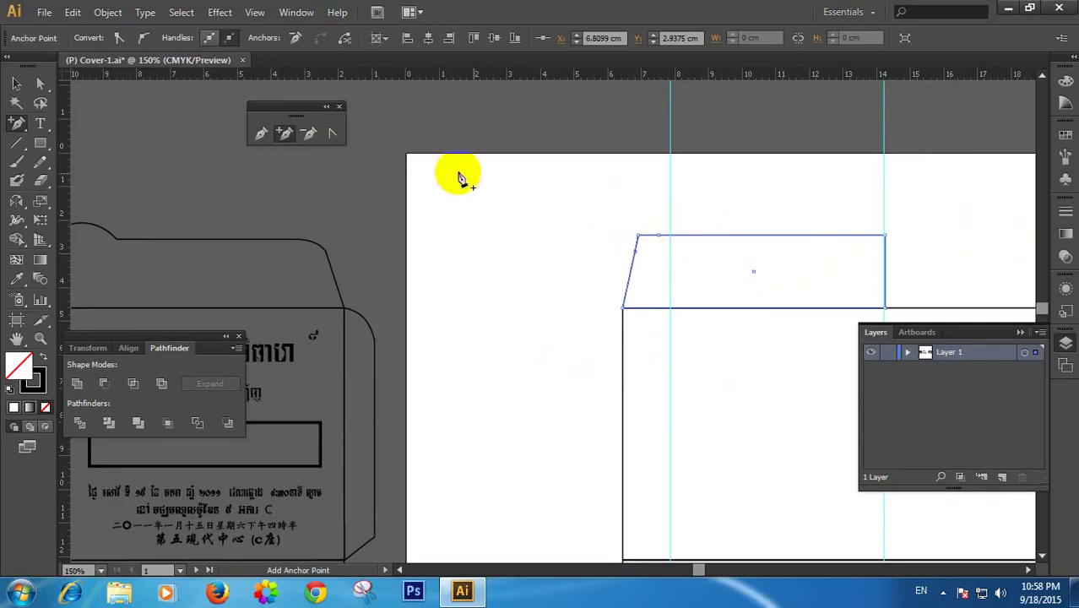
{"action": "left_click", "coordinate": [309, 133]}
{"action": "left_click", "coordinate": [638, 238]}
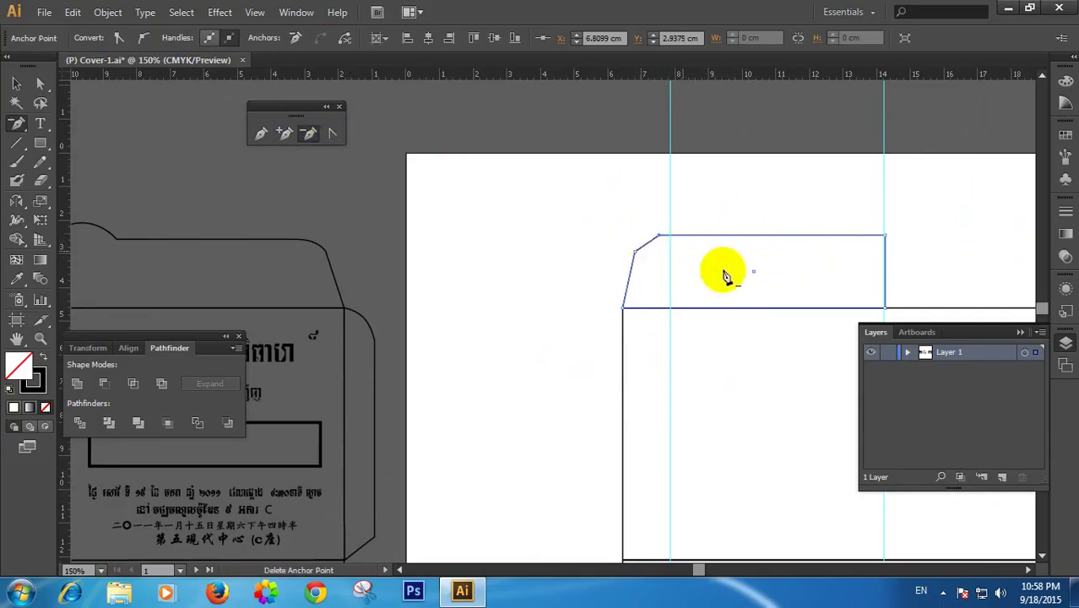
{"action": "left_click", "coordinate": [661, 248], "text": "ctrl"}
{"action": "left_click", "coordinate": [565, 340], "text": "ctrl"}
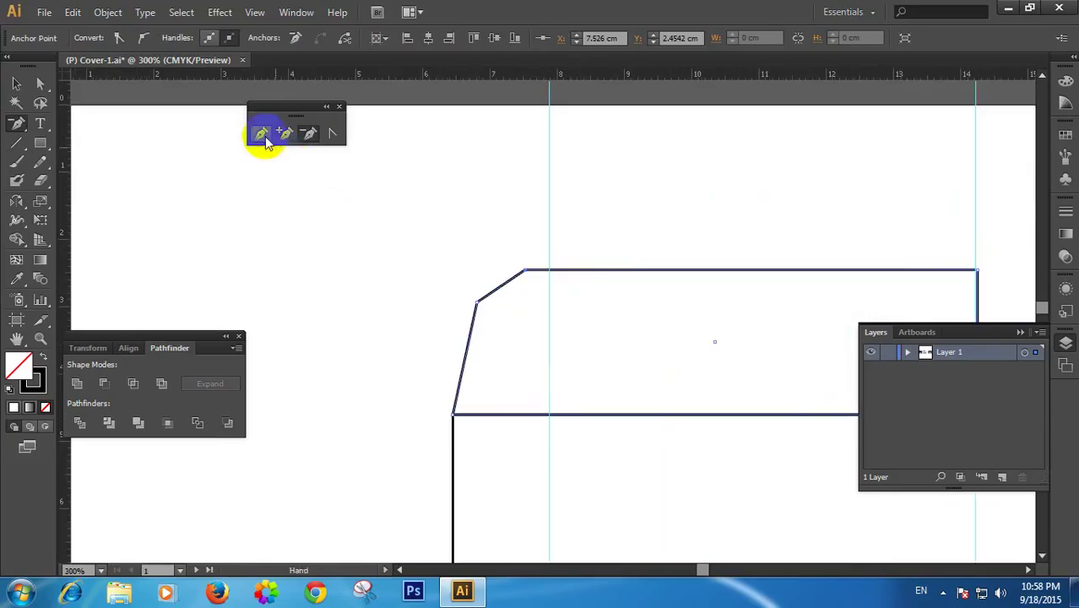
Round the chamfered corner by pulling out handles with the Convert Anchor Point tool
{"action": "left_click", "coordinate": [332, 132]}
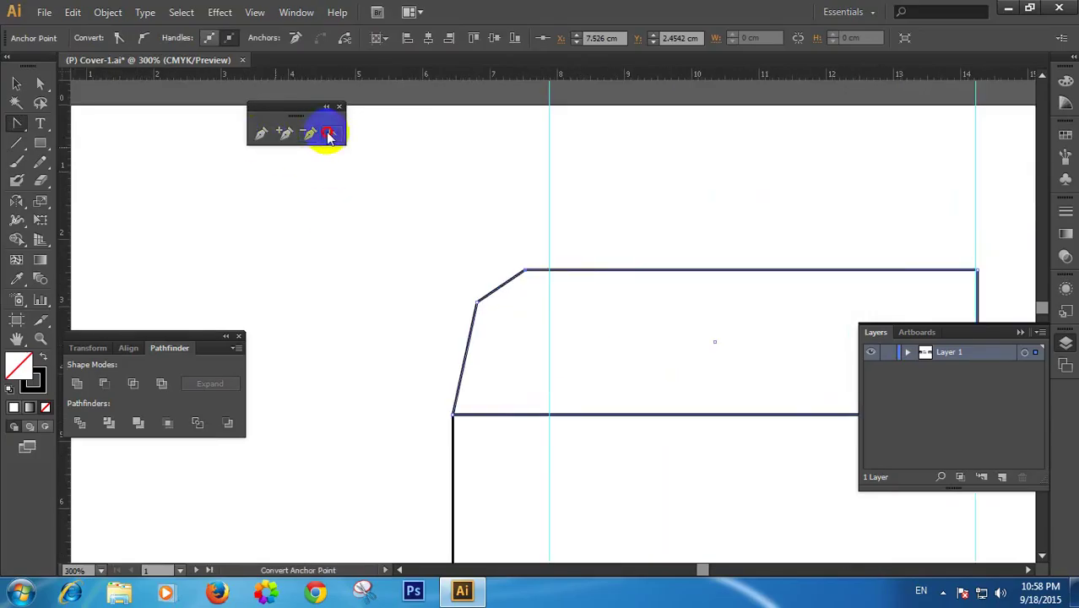
{"action": "left_click", "coordinate": [479, 292]}
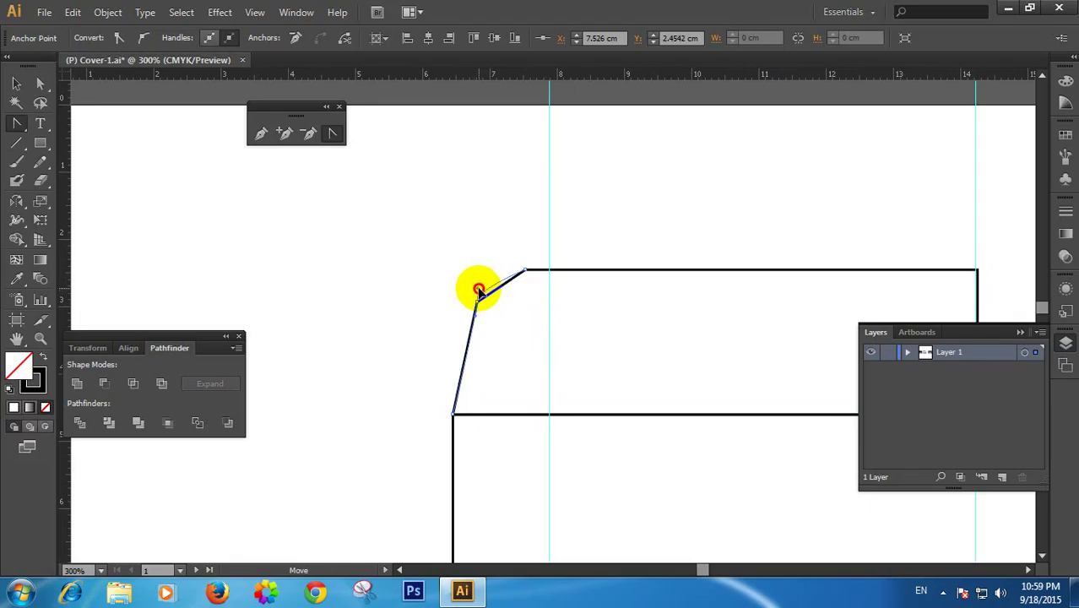
{"action": "left_click_drag", "start_coordinate": [479, 290], "coordinate": [487, 277]}
{"action": "left_click", "coordinate": [479, 277]}
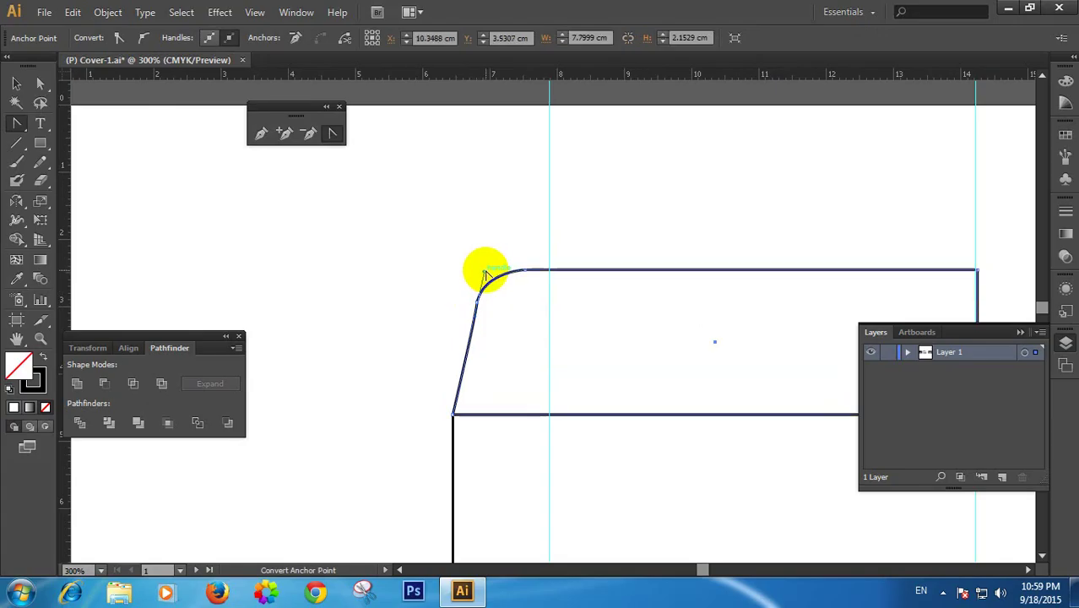
{"action": "left_click", "coordinate": [16, 84]}
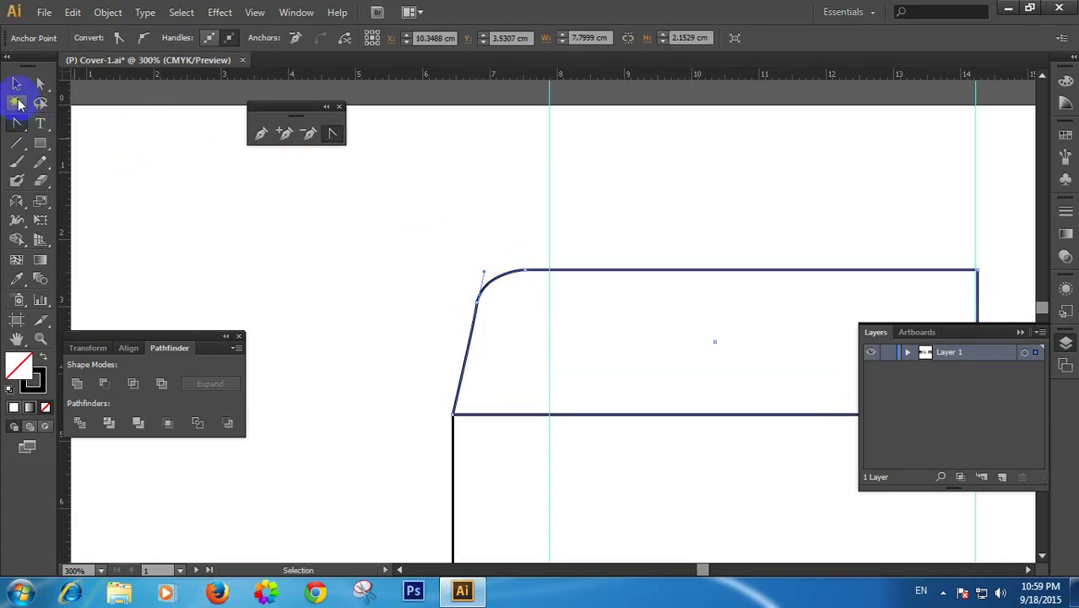
{"action": "left_click", "coordinate": [188, 169]}
{"action": "key", "text": "ctrl+minus"}
{"action": "key", "text": "ctrl+minus"}
{"action": "key", "text": "ctrl+minus"}
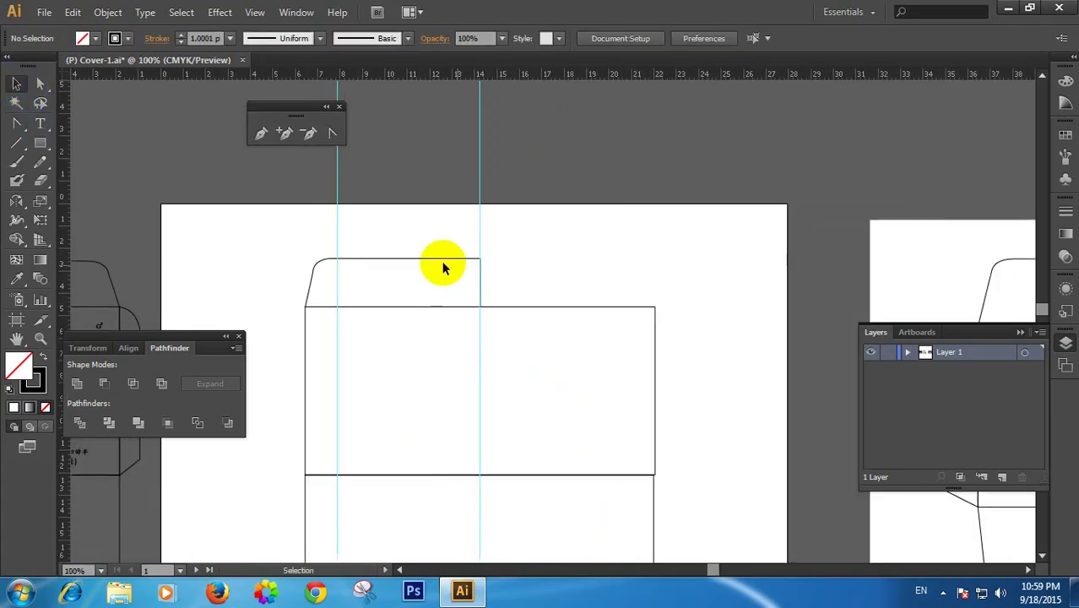
Reflect a vertical copy of the flap half across the centre guide
{"action": "left_click", "coordinate": [443, 260]}
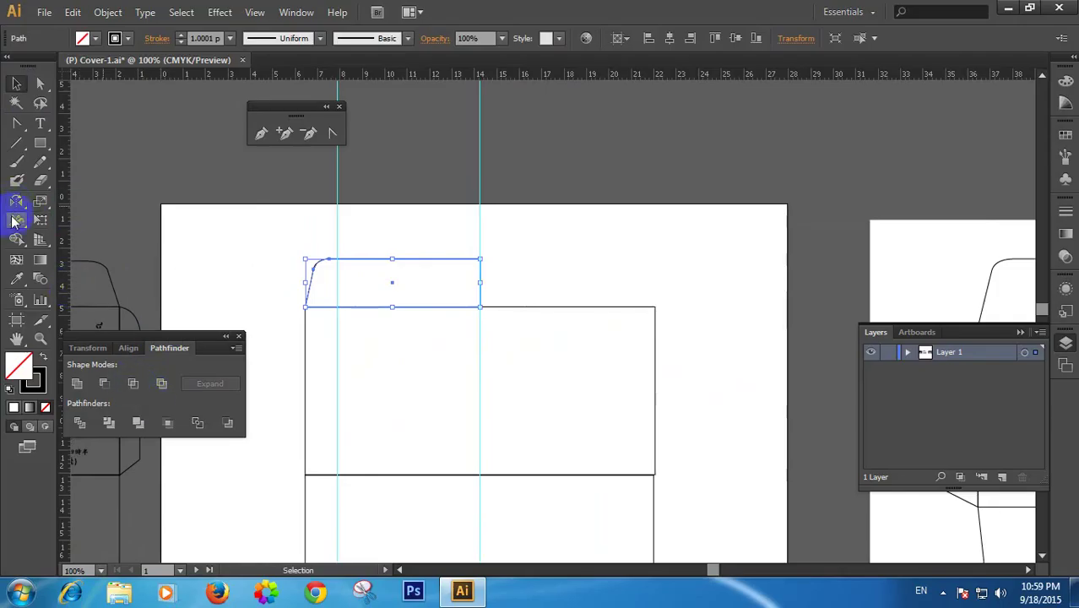
{"action": "key", "text": "o"}
{"action": "left_click", "coordinate": [483, 285]}
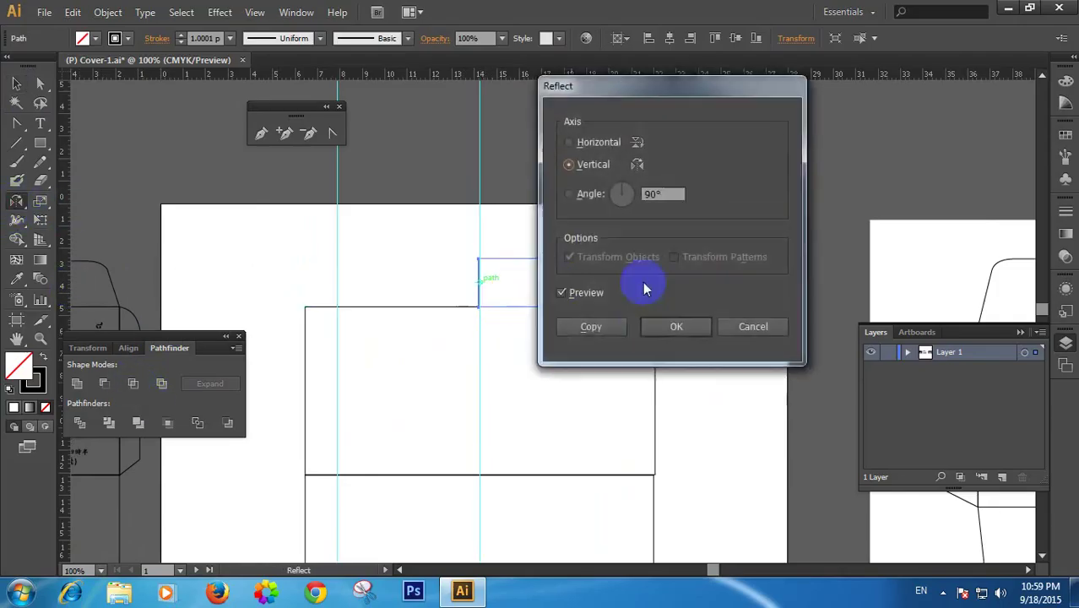
{"action": "left_click", "coordinate": [603, 338]}
{"action": "key", "text": "v"}
{"action": "left_click", "coordinate": [16, 84]}
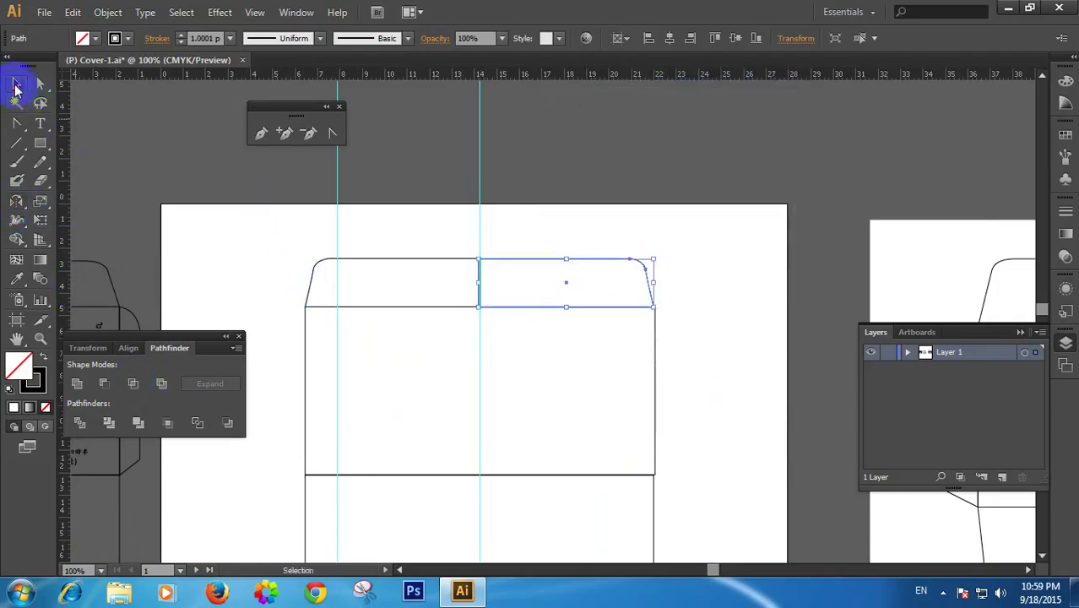
{"action": "left_click", "coordinate": [477, 248]}
Unite both flap halves with Pathfinder into one symmetric flap
{"action": "left_click_drag", "start_coordinate": [434, 229], "coordinate": [500, 275]}
{"action": "left_click", "coordinate": [161, 383]}
{"action": "left_click", "coordinate": [379, 245]}
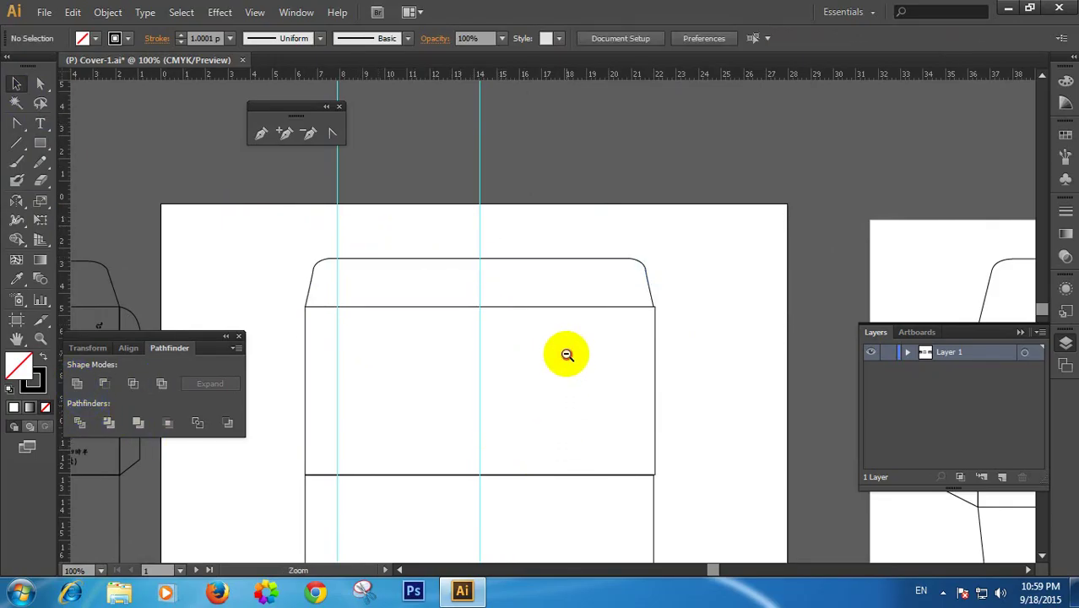
{"action": "left_click", "coordinate": [567, 355], "text": "alt"}
{"action": "left_click", "coordinate": [570, 363], "text": "alt"}
{"action": "left_click", "coordinate": [574, 274]}
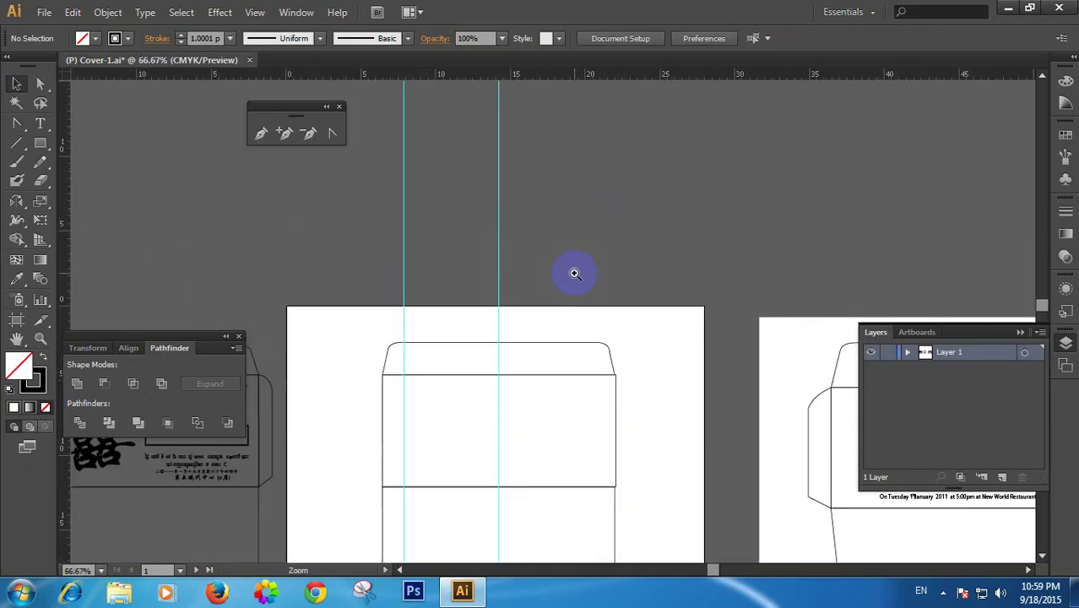
{"action": "left_click", "coordinate": [574, 273]}
{"action": "left_click_drag", "start_coordinate": [482, 451], "coordinate": [514, 273]}
{"action": "left_click", "coordinate": [513, 273]}
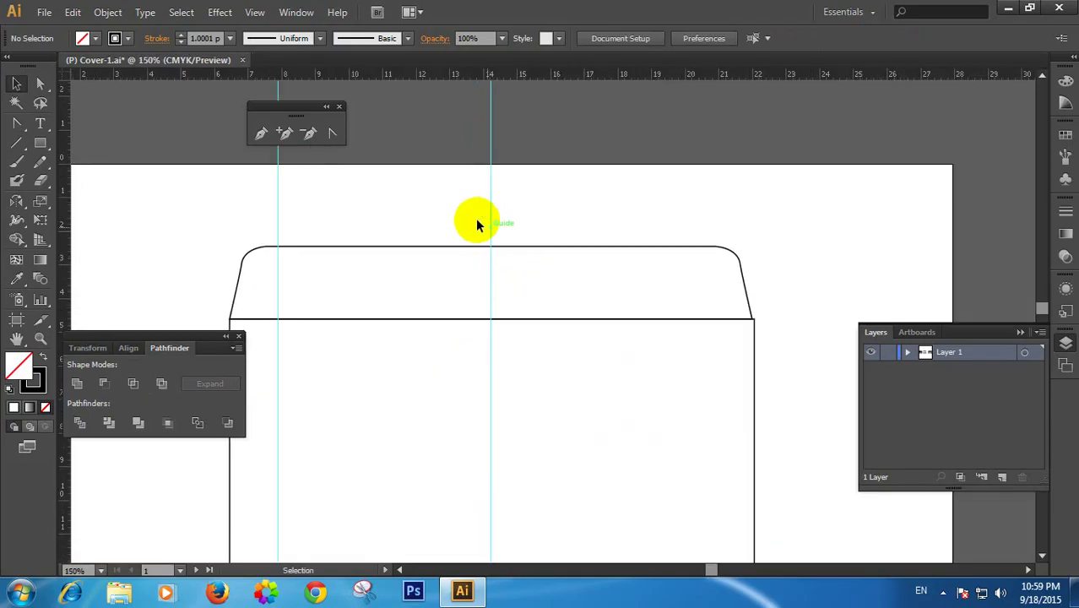
Unlock the guides and delete the centre and left vertical guides
{"action": "right_click", "coordinate": [512, 213]}
{"action": "left_click", "coordinate": [500, 350]}
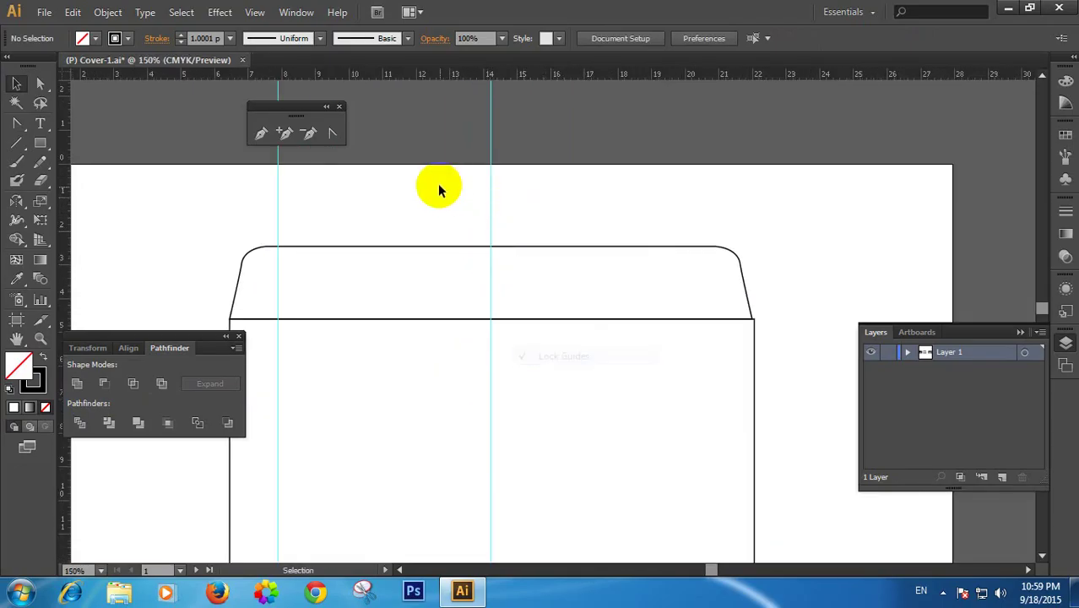
{"action": "left_click", "coordinate": [491, 194]}
{"action": "key", "text": "Delete"}
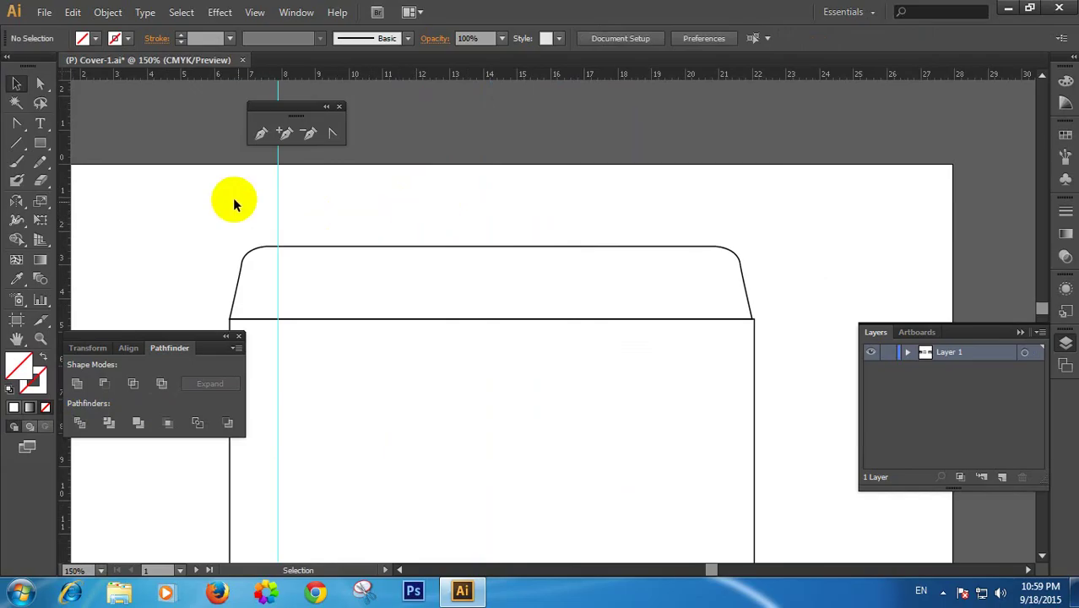
{"action": "left_click", "coordinate": [278, 200]}
{"action": "key", "text": "Delete"}
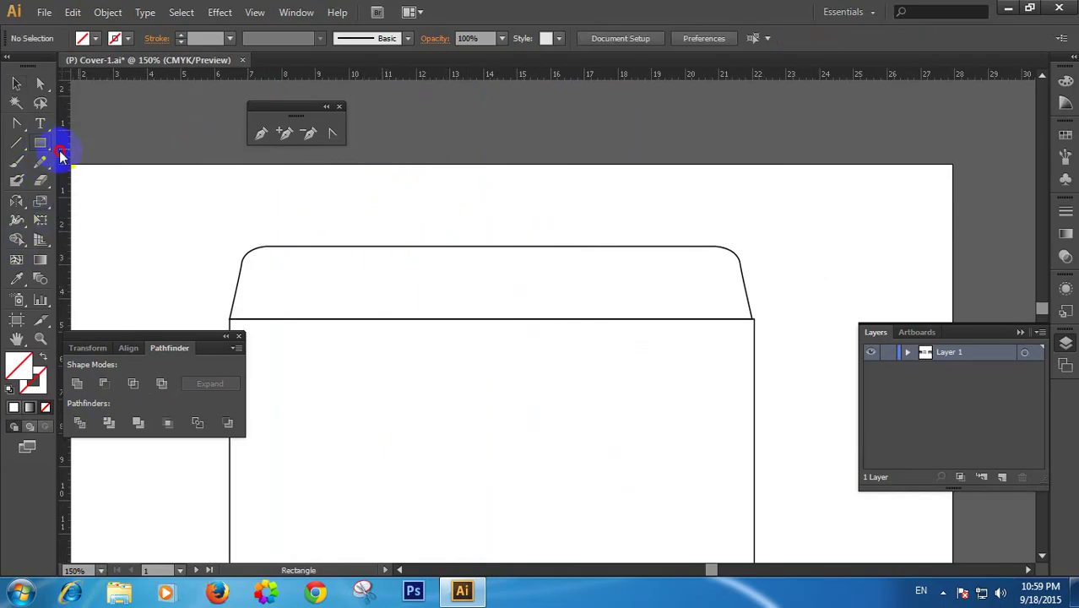
Draw a small circle at the flap's top centre
{"action": "left_click_drag", "start_coordinate": [39, 143], "coordinate": [110, 178]}
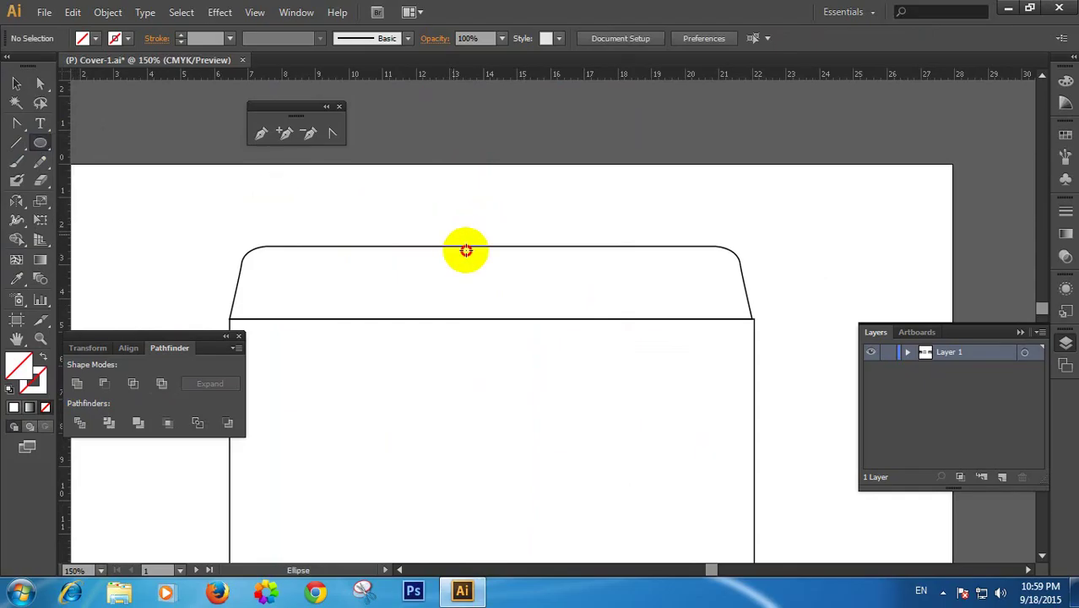
{"action": "left_click_drag", "start_coordinate": [451, 227], "coordinate": [493, 287]}
{"action": "left_click", "coordinate": [16, 83]}
{"action": "left_click", "coordinate": [527, 246], "text": "shift"}
Horizontally centre the flap on the circle, using the circle as key object
{"action": "left_click", "coordinate": [564, 247], "text": "shift"}
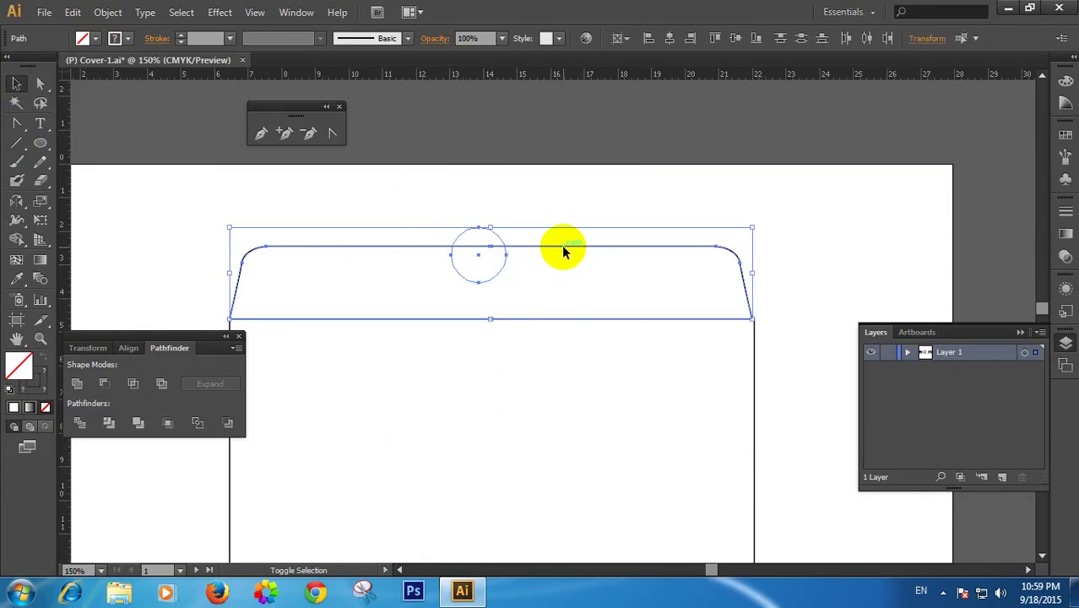
{"action": "left_click", "coordinate": [629, 43]}
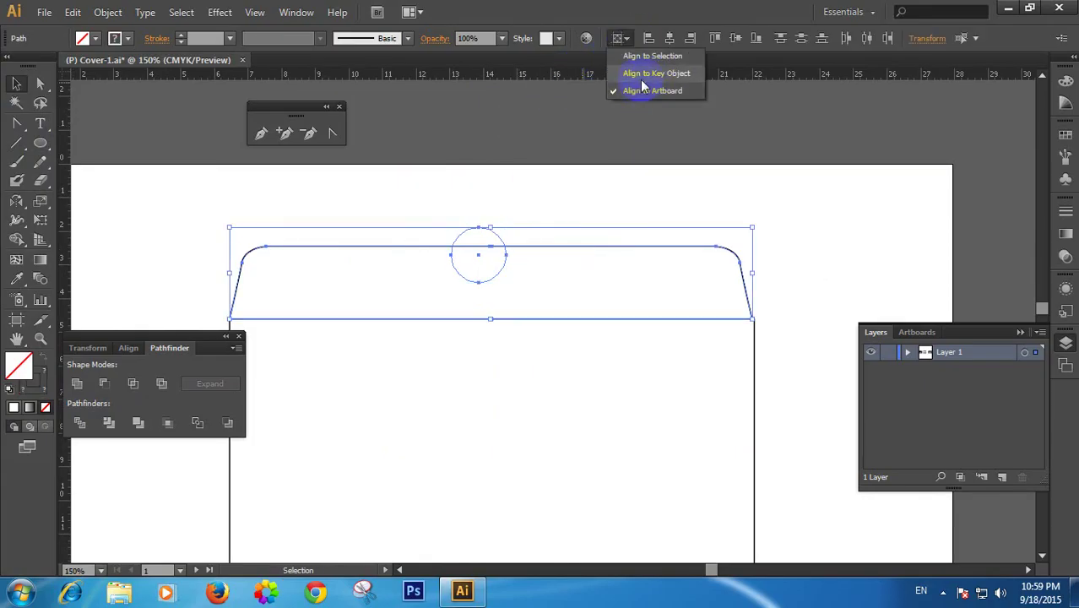
{"action": "left_click", "coordinate": [646, 74]}
{"action": "left_click", "coordinate": [664, 40]}
{"action": "left_click", "coordinate": [635, 197]}
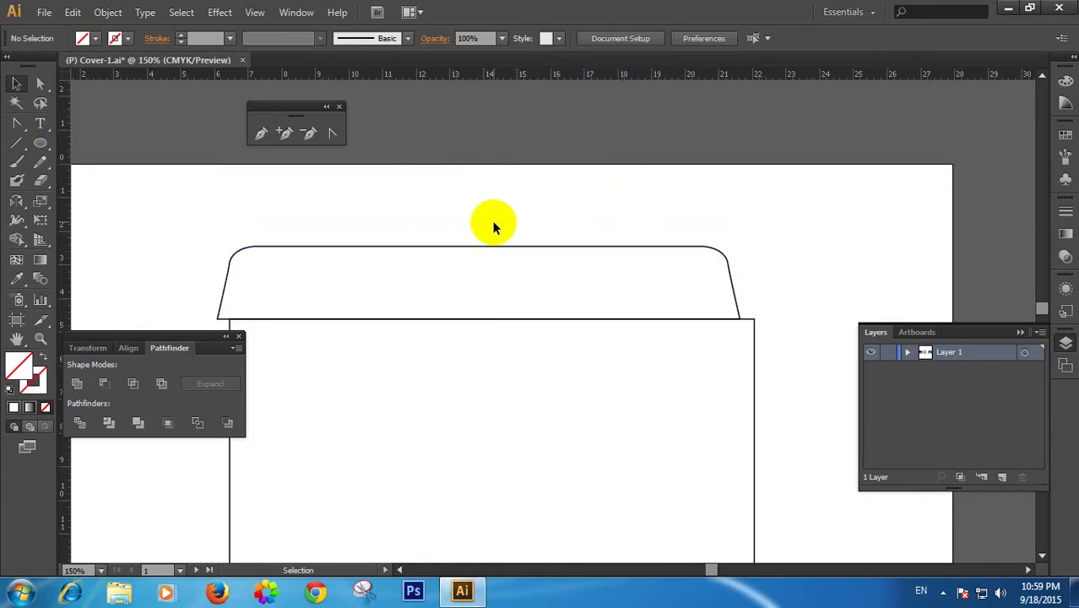
{"action": "left_click_drag", "start_coordinate": [496, 195], "coordinate": [525, 247]}
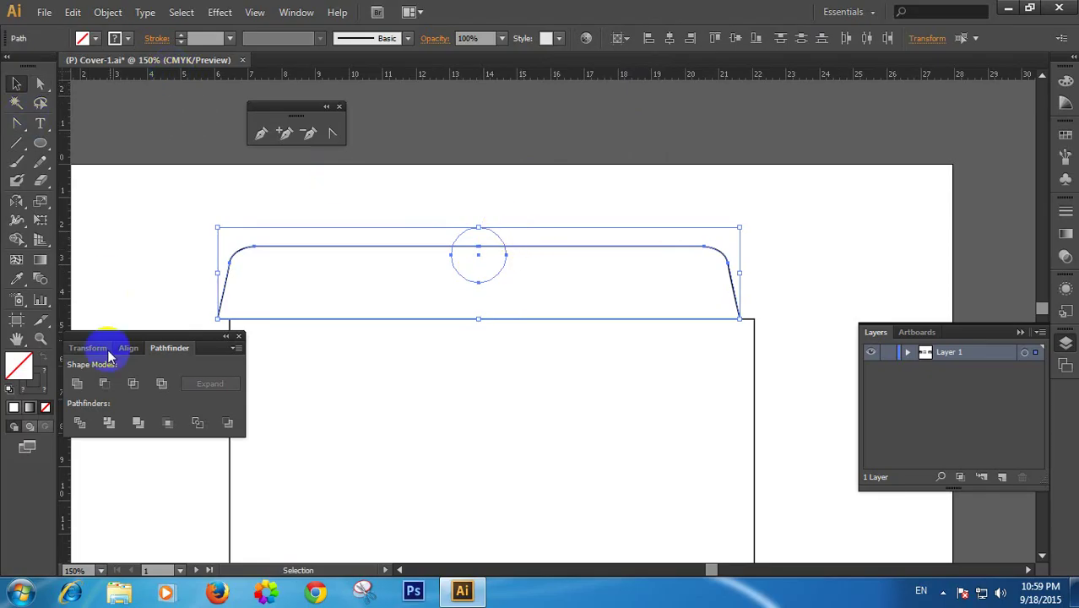
Undo the flap's shift and show the Fill swatches for the reselected circle
{"action": "left_click", "coordinate": [510, 266]}
{"action": "left_click", "coordinate": [486, 237]}
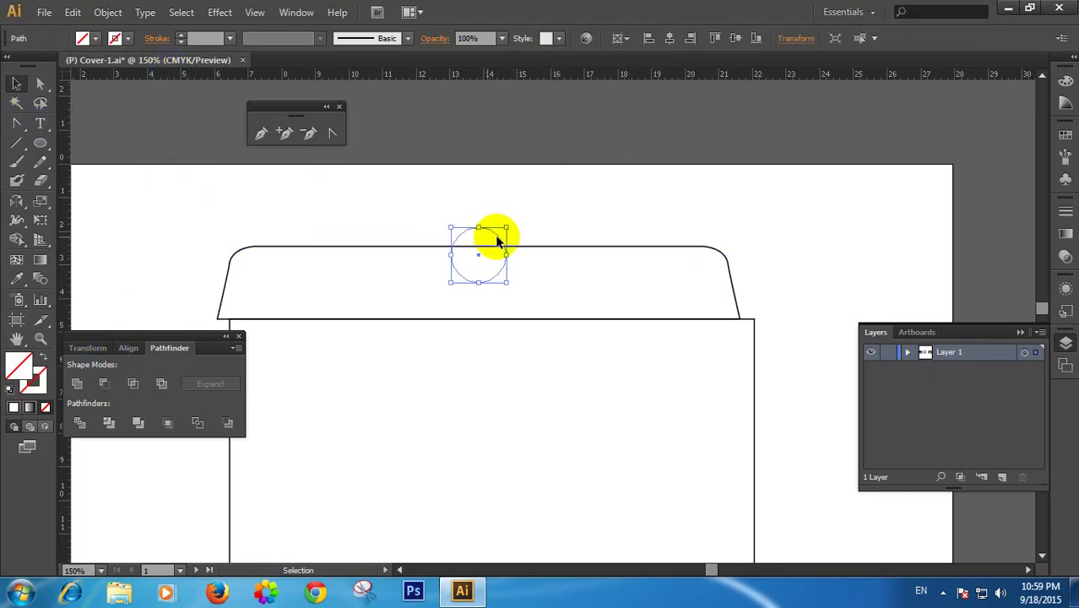
{"action": "key", "text": "ctrl+z"}
{"action": "key", "text": "ctrl+z"}
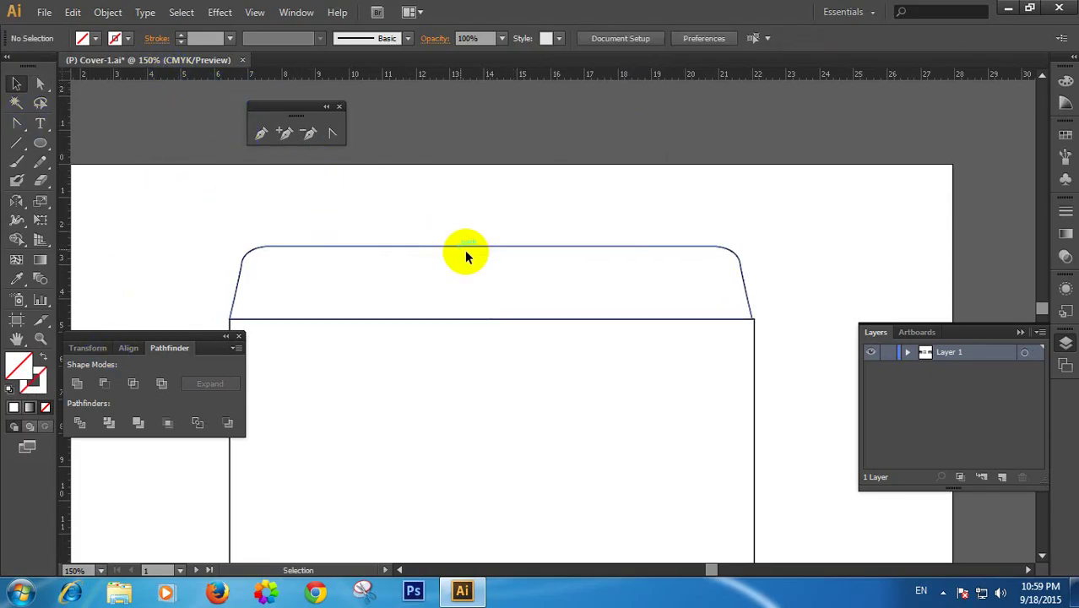
{"action": "left_click", "coordinate": [486, 226]}
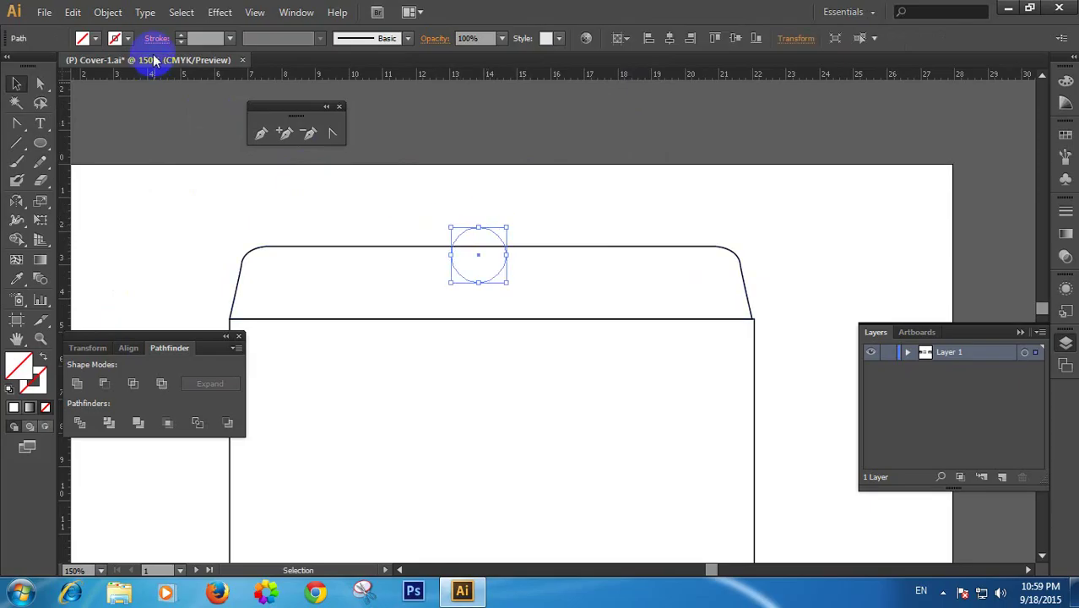
{"action": "left_click", "coordinate": [129, 39]}
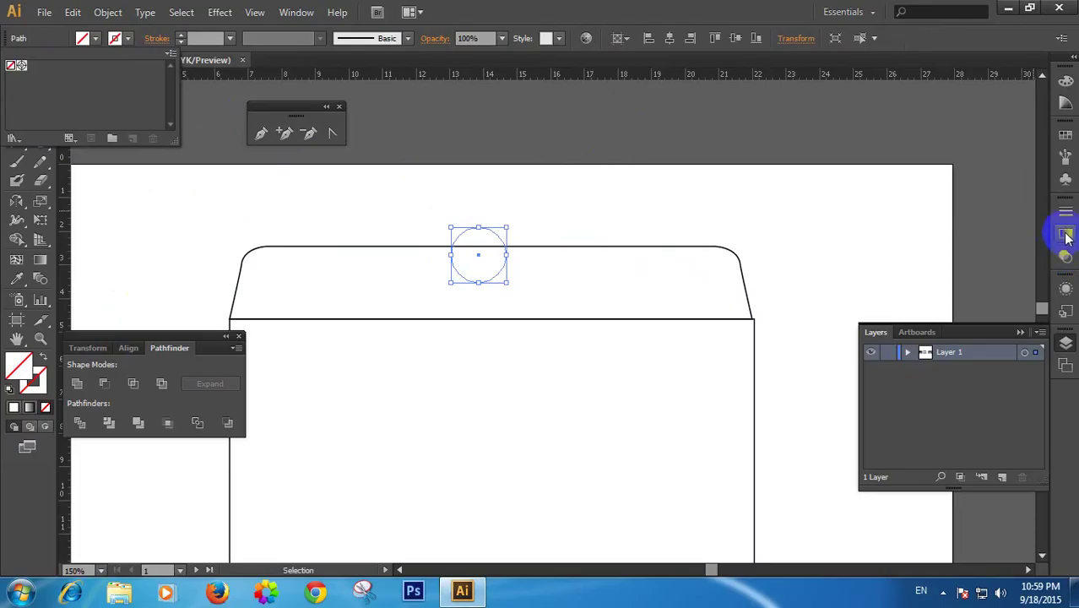
Give the tab circle a green 1 pt stroke and select it together with the flap
{"action": "left_click", "coordinate": [1066, 179]}
{"action": "left_click", "coordinate": [1065, 135]}
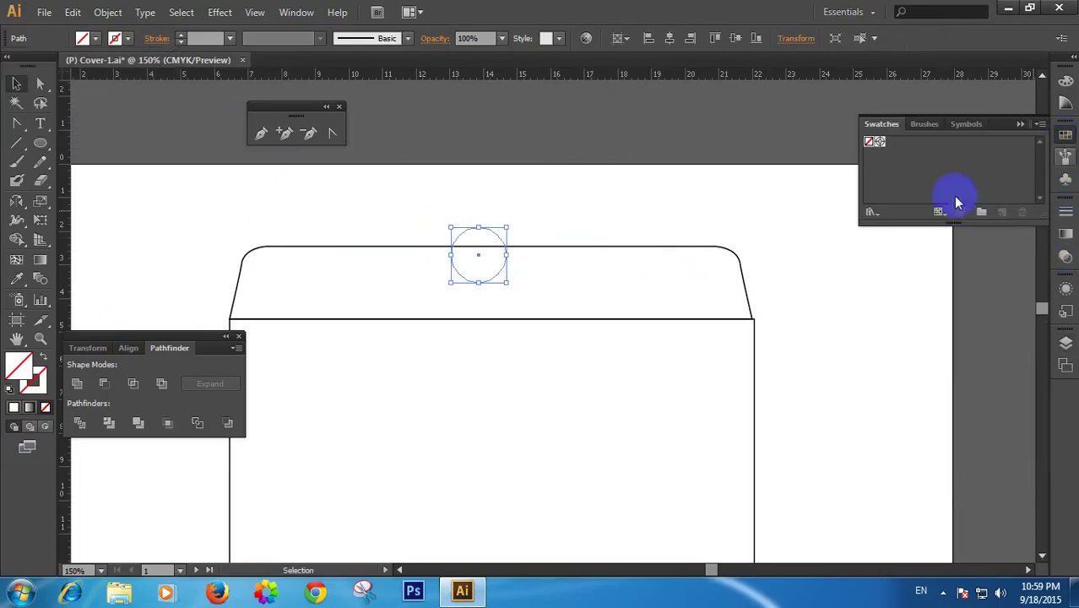
{"action": "left_click", "coordinate": [36, 384]}
{"action": "left_click", "coordinate": [937, 110]}
{"action": "left_click", "coordinate": [596, 227]}
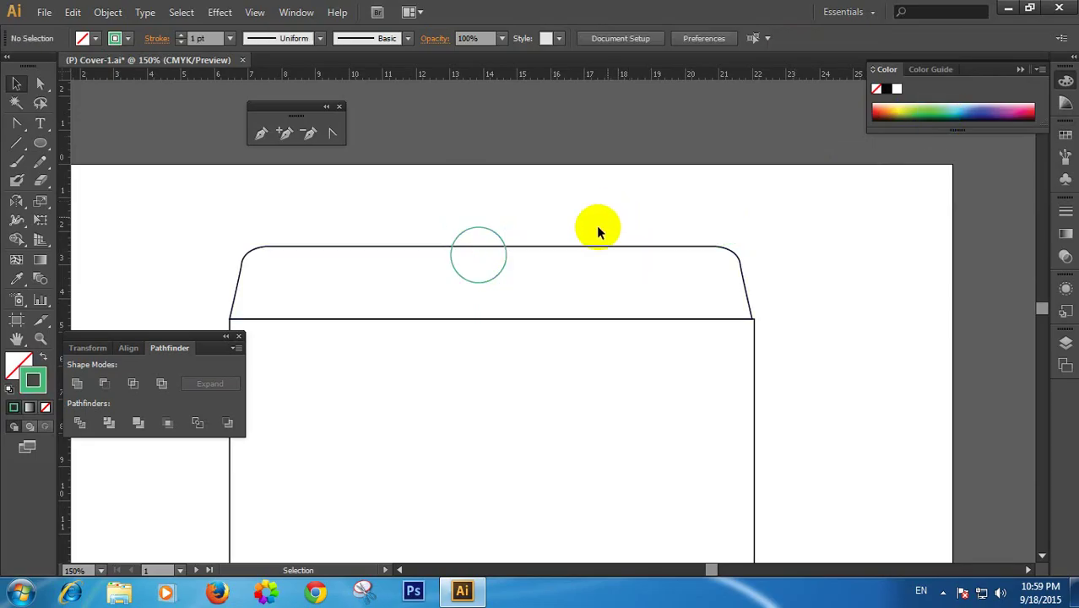
{"action": "left_click", "coordinate": [491, 232]}
{"action": "left_click", "coordinate": [543, 246], "text": "shift"}
{"action": "left_click", "coordinate": [548, 245], "text": "shift"}
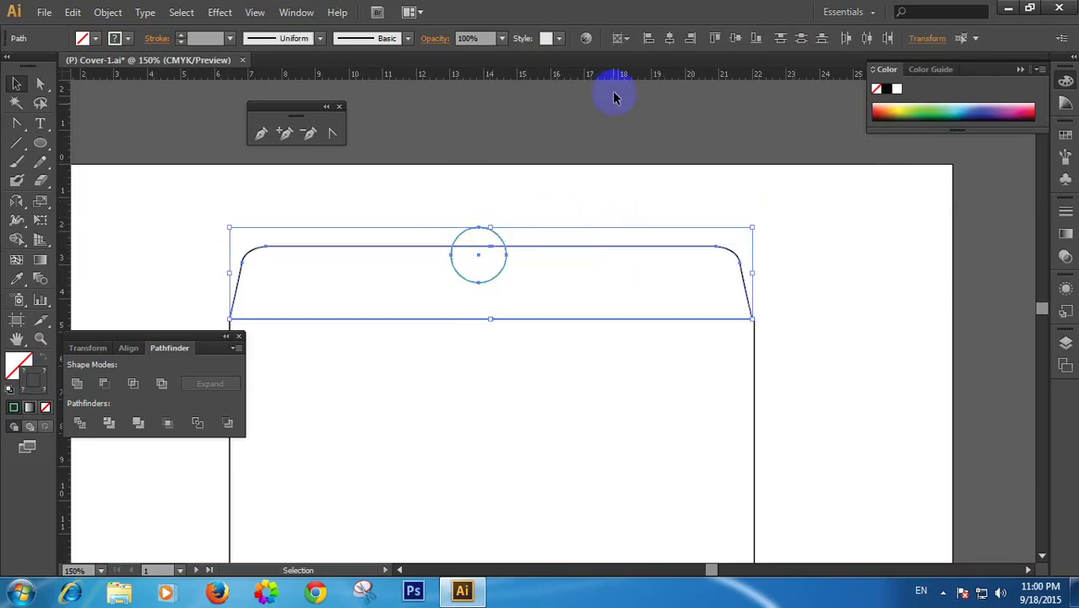
Centre the circle and flap horizontally on each other and unite them in Pathfinder
{"action": "left_click", "coordinate": [625, 38]}
{"action": "left_click", "coordinate": [658, 54]}
{"action": "left_click", "coordinate": [668, 38]}
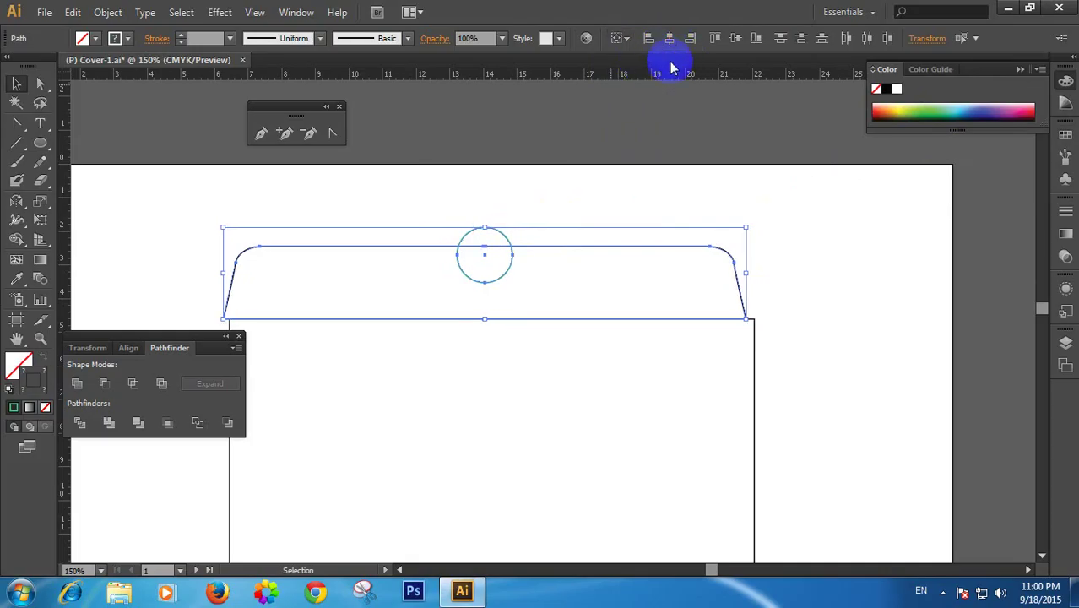
{"action": "left_click_drag", "start_coordinate": [602, 152], "coordinate": [500, 245]}
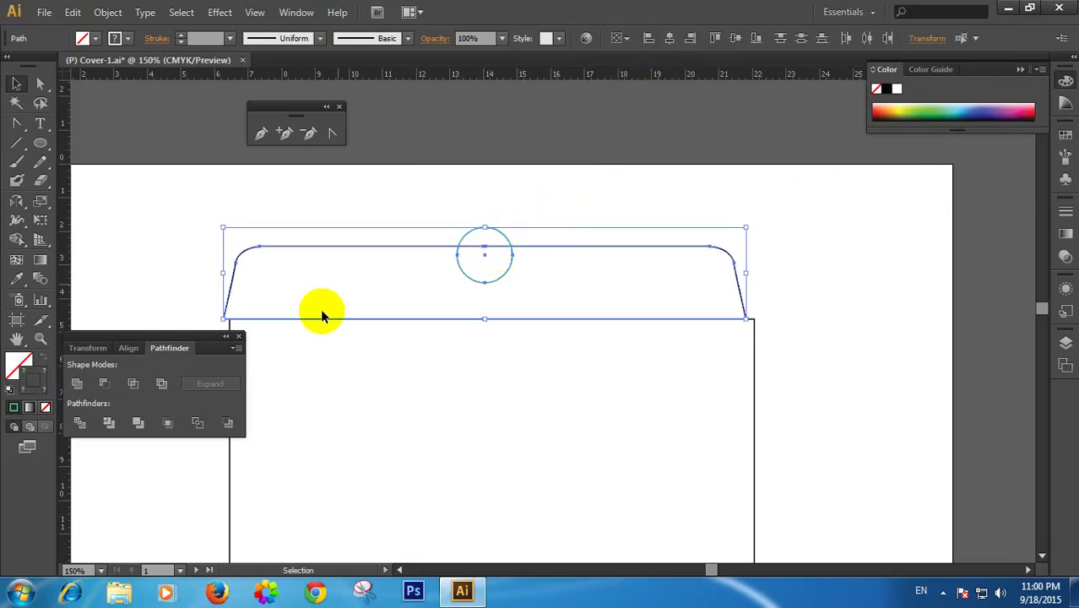
{"action": "left_click", "coordinate": [77, 384]}
{"action": "left_click", "coordinate": [362, 193]}
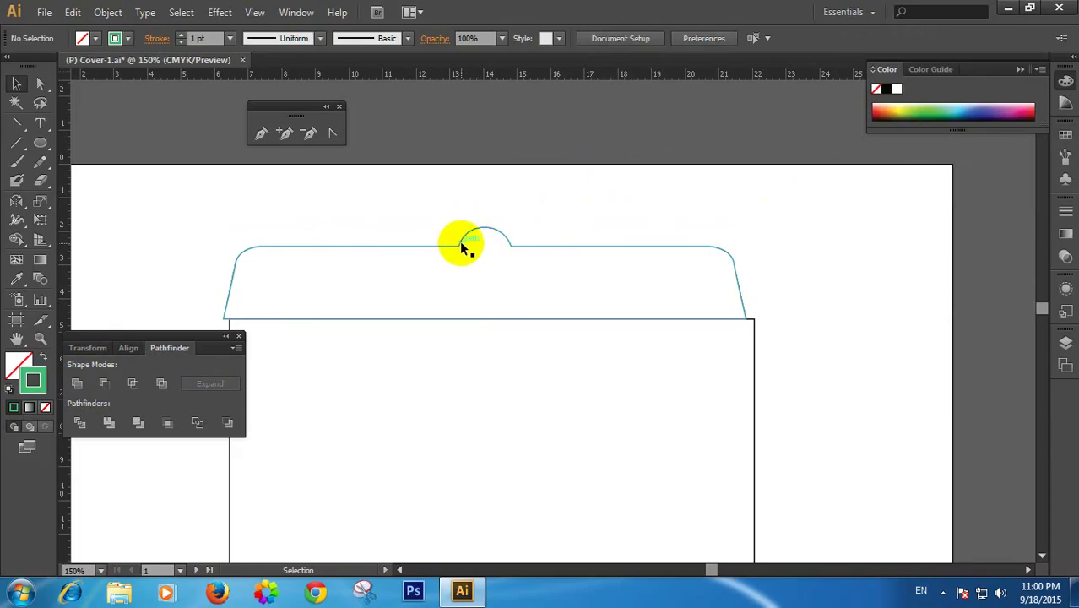
Nudge the tabbed flap two steps right to line up with the body
{"action": "left_click", "coordinate": [463, 245]}
{"action": "key", "text": "Right"}
{"action": "key", "text": "Right"}
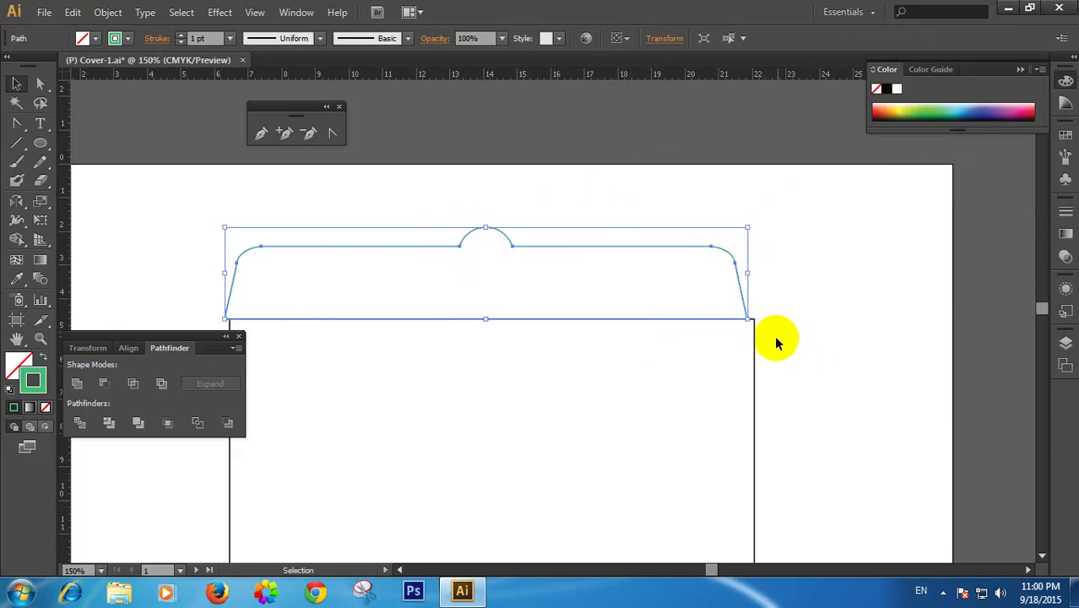
{"action": "key", "text": "Right"}
{"action": "key", "text": "Right"}
{"action": "key", "text": "Right"}
{"action": "key", "text": "Right"}
{"action": "key", "text": "Right"}
{"action": "key", "text": "Right"}
{"action": "left_click", "coordinate": [782, 399]}
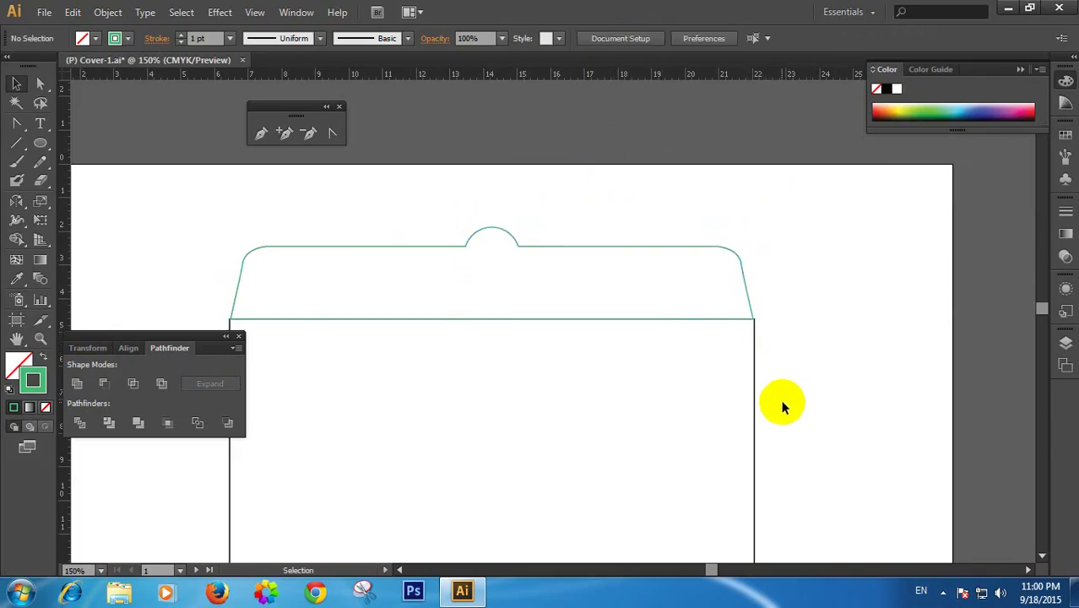
{"action": "left_click", "coordinate": [745, 300]}
{"action": "left_click", "coordinate": [809, 326]}
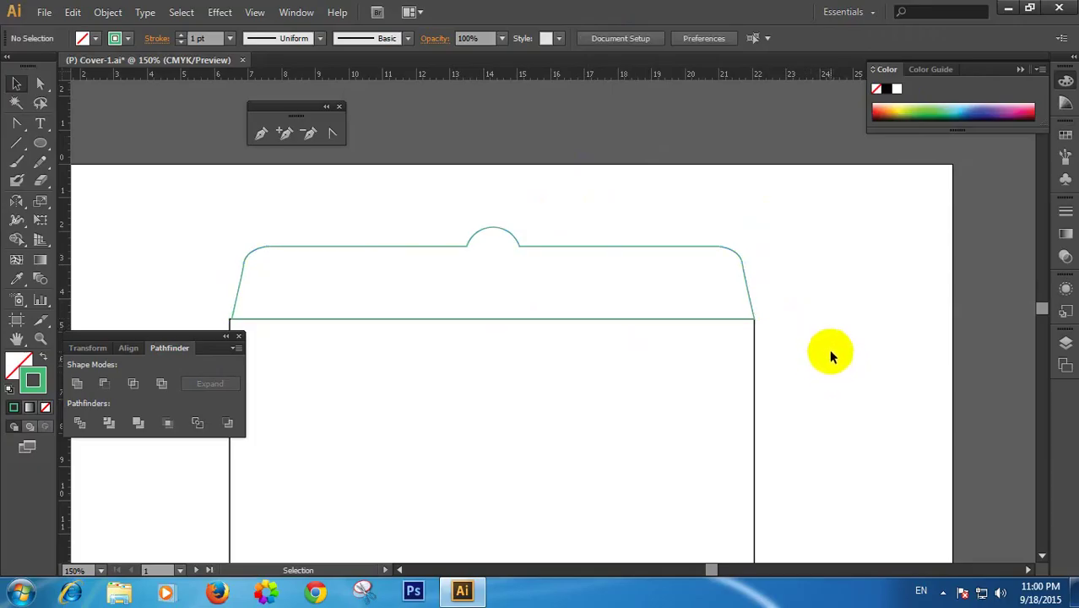
{"action": "left_click", "coordinate": [629, 253]}
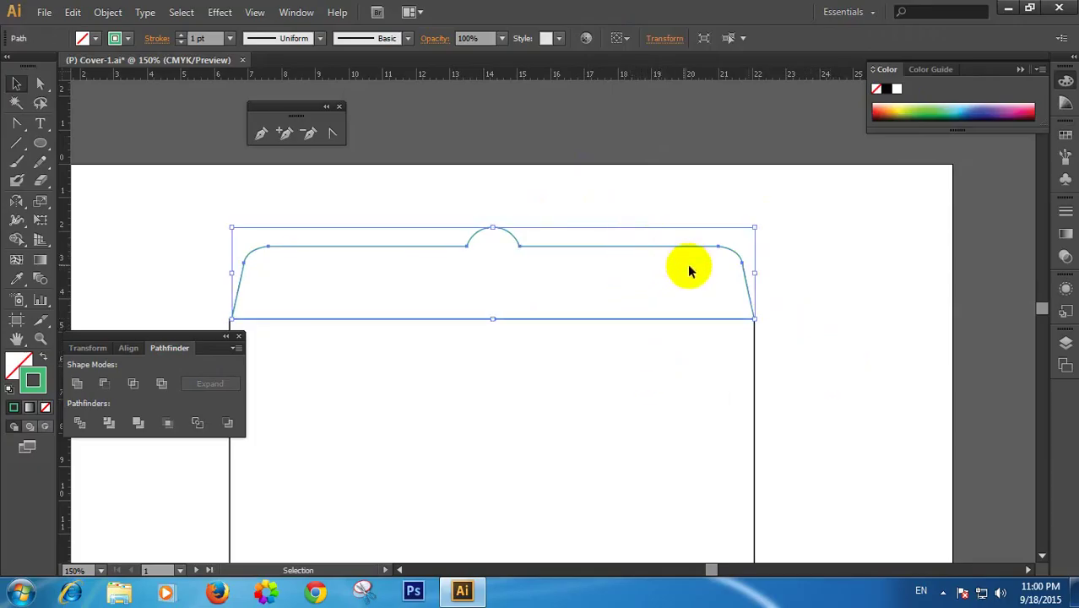
{"action": "left_click", "coordinate": [815, 261]}
{"action": "scroll", "coordinate": [333, 313], "scroll_direction": "up", "scroll_amount": 2}
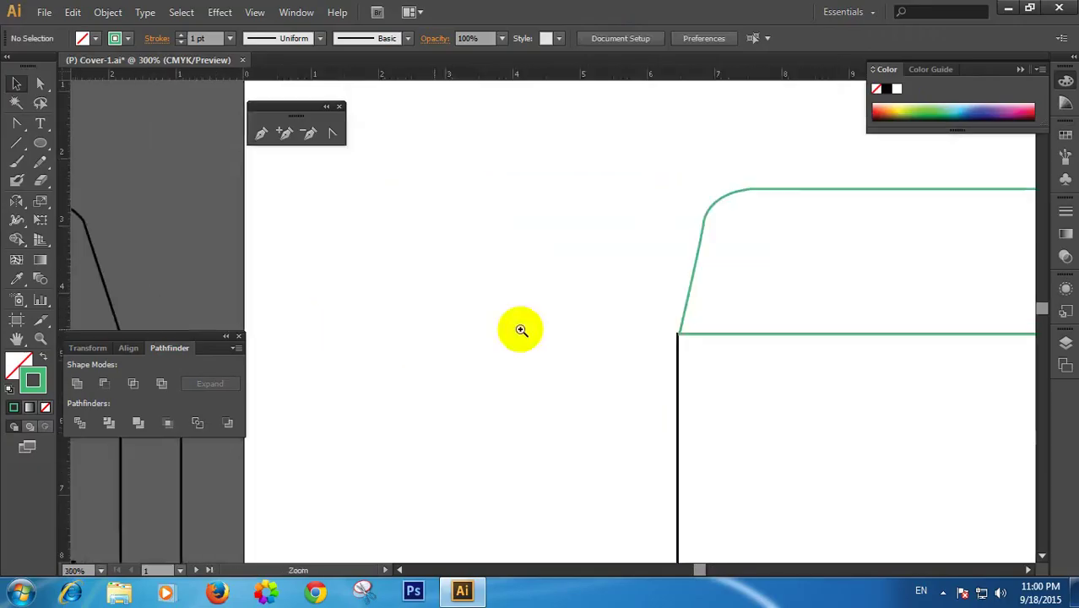
Compare the widths and positions of the body rectangle and the flap in the Transform fields
{"action": "left_click", "coordinate": [386, 350]}
{"action": "key", "text": "ctrl+1"}
{"action": "left_click_drag", "start_coordinate": [632, 365], "coordinate": [624, 367]}
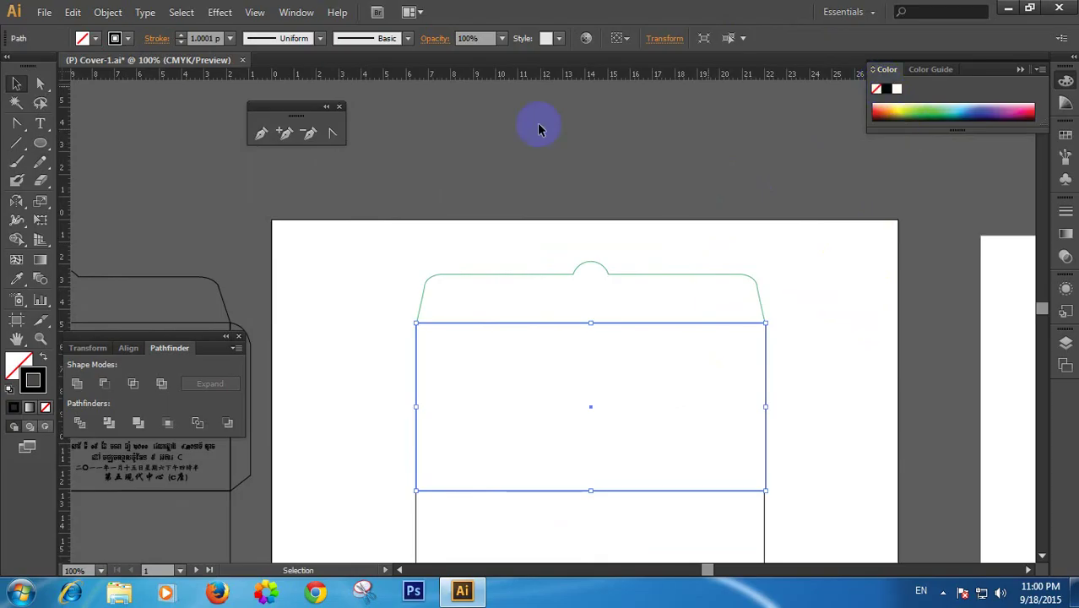
{"action": "left_click", "coordinate": [666, 39]}
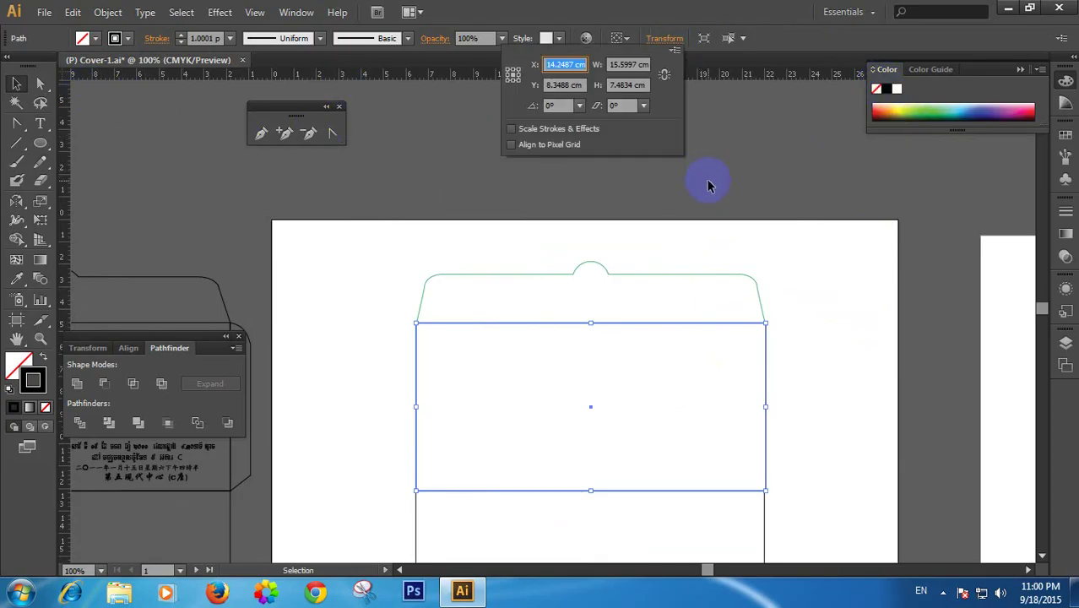
{"action": "left_click", "coordinate": [709, 272]}
{"action": "left_click", "coordinate": [712, 262]}
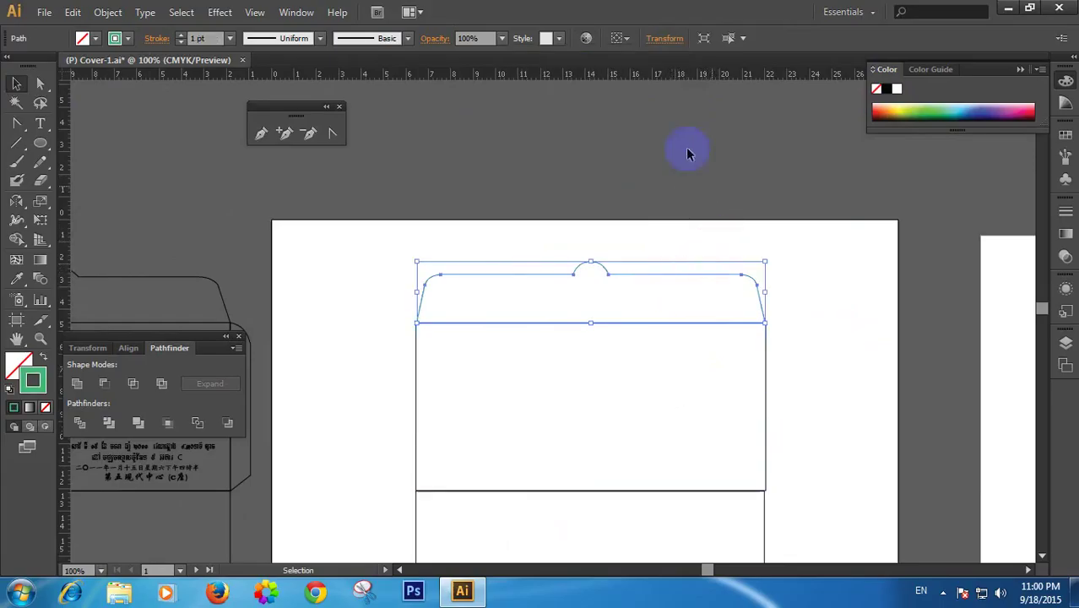
{"action": "left_click", "coordinate": [667, 38]}
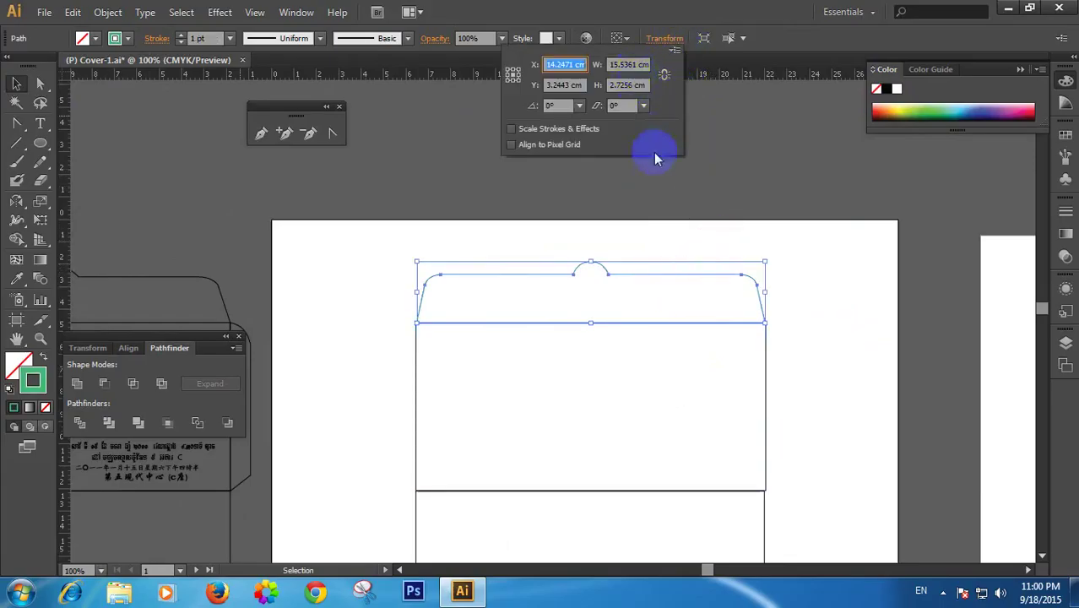
{"action": "left_click", "coordinate": [766, 337]}
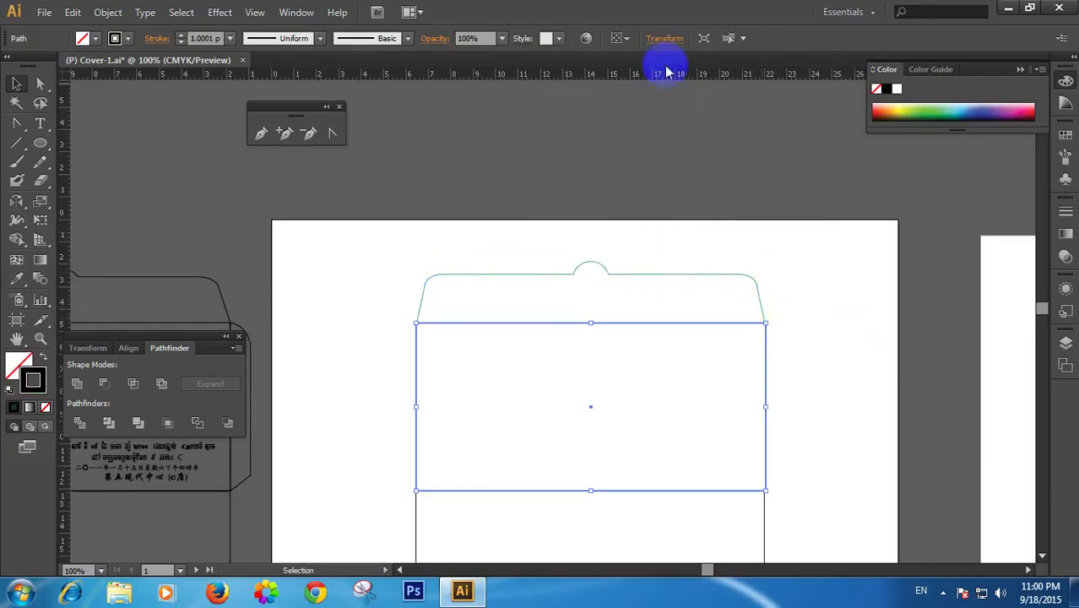
{"action": "left_click", "coordinate": [651, 39]}
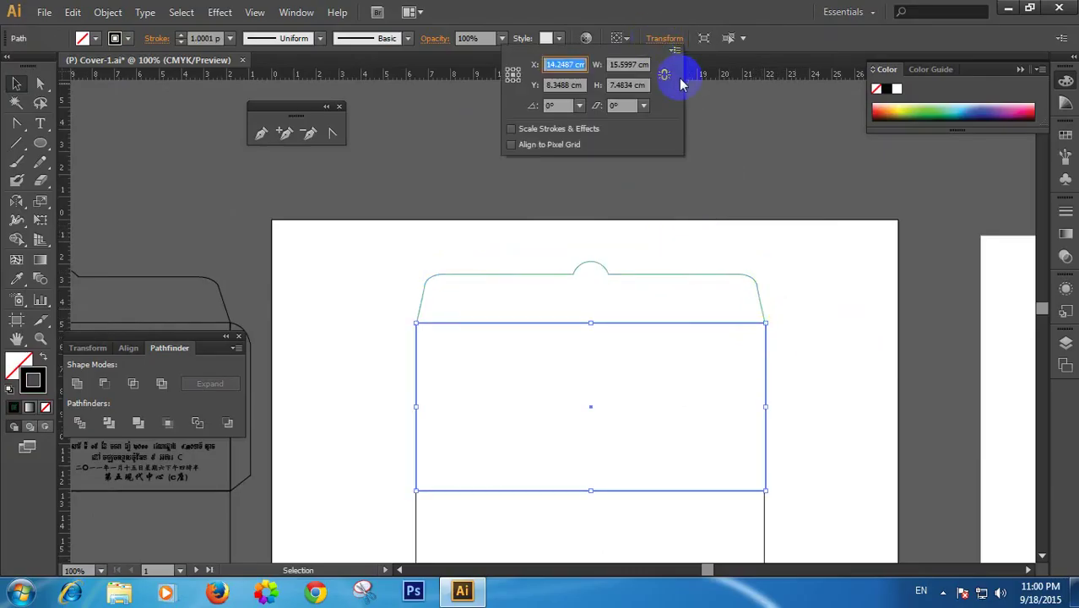
{"action": "left_click", "coordinate": [712, 281]}
Correct the flap's width (ending in 997) to match the body rectangle
{"action": "left_click", "coordinate": [716, 275]}
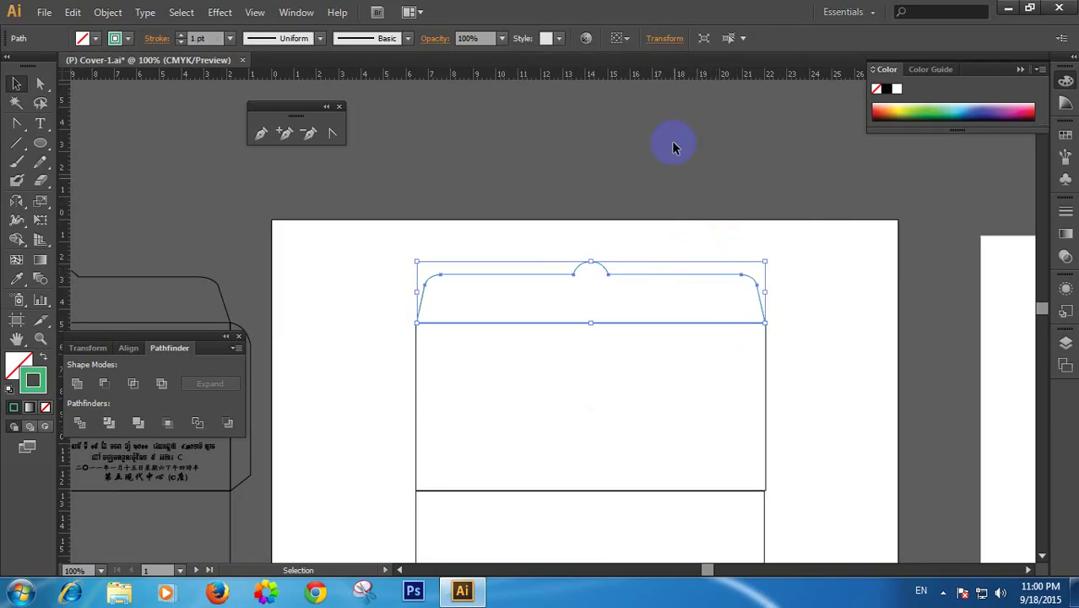
{"action": "left_click", "coordinate": [652, 39]}
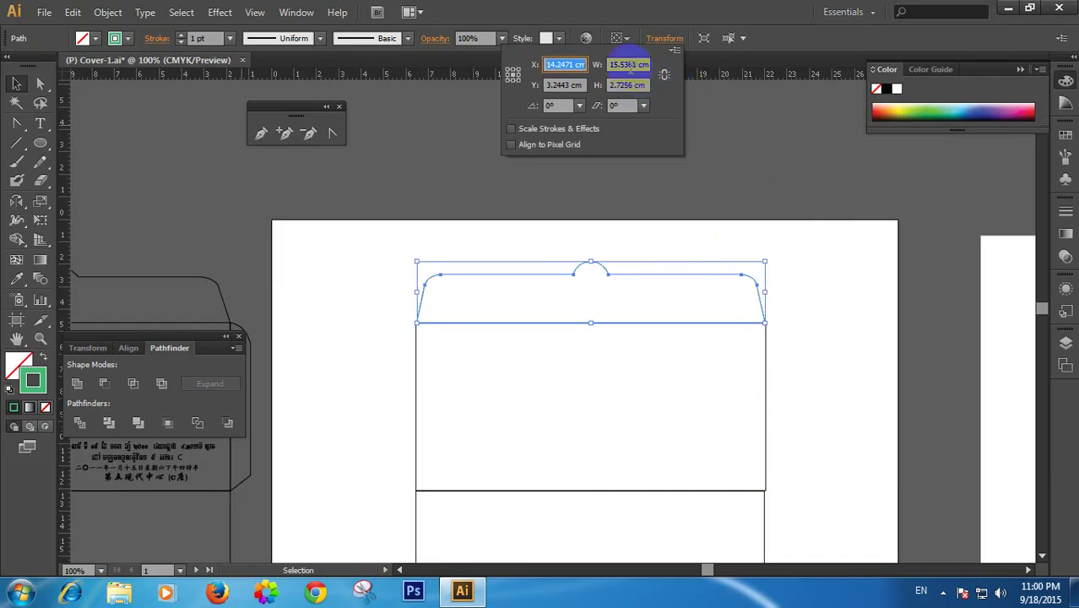
{"action": "left_click", "coordinate": [638, 66]}
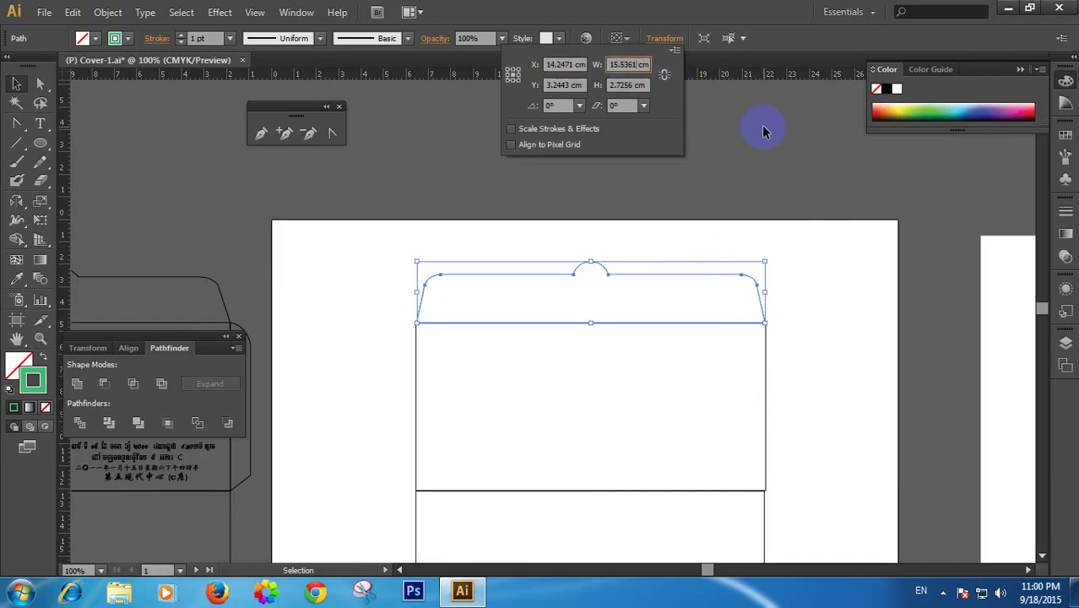
{"action": "key", "text": "BackSpace"}
{"action": "key", "text": "BackSpace"}
{"action": "key", "text": "BackSpace"}
{"action": "type", "text": "9"}
{"action": "type", "text": "97"}
{"action": "left_click", "coordinate": [843, 333]}
{"action": "key", "text": "z"}
{"action": "left_click", "coordinate": [718, 345]}
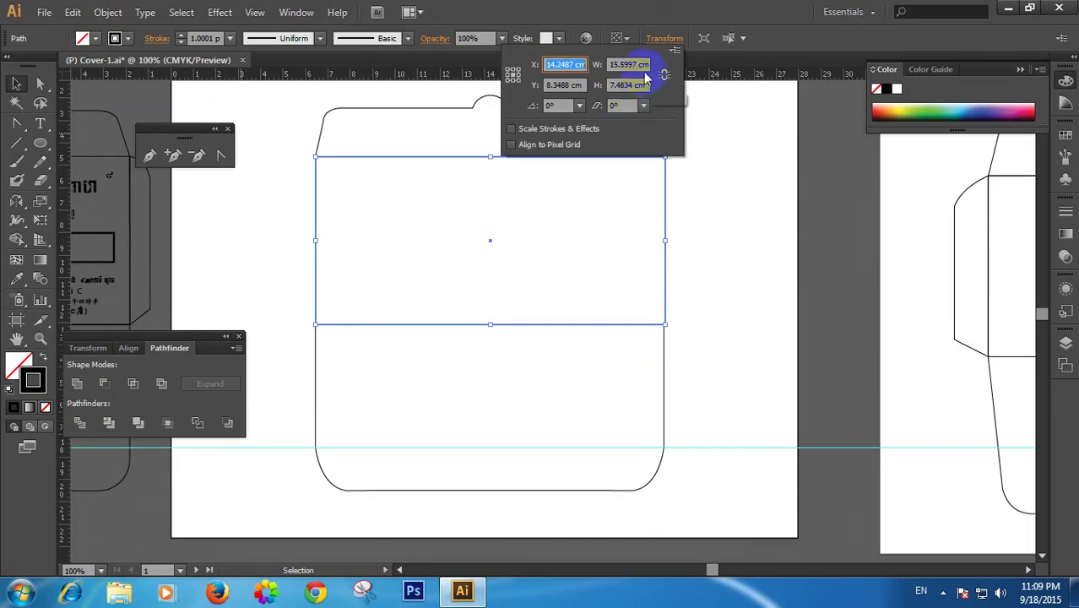
{"action": "left_click", "coordinate": [639, 65]}
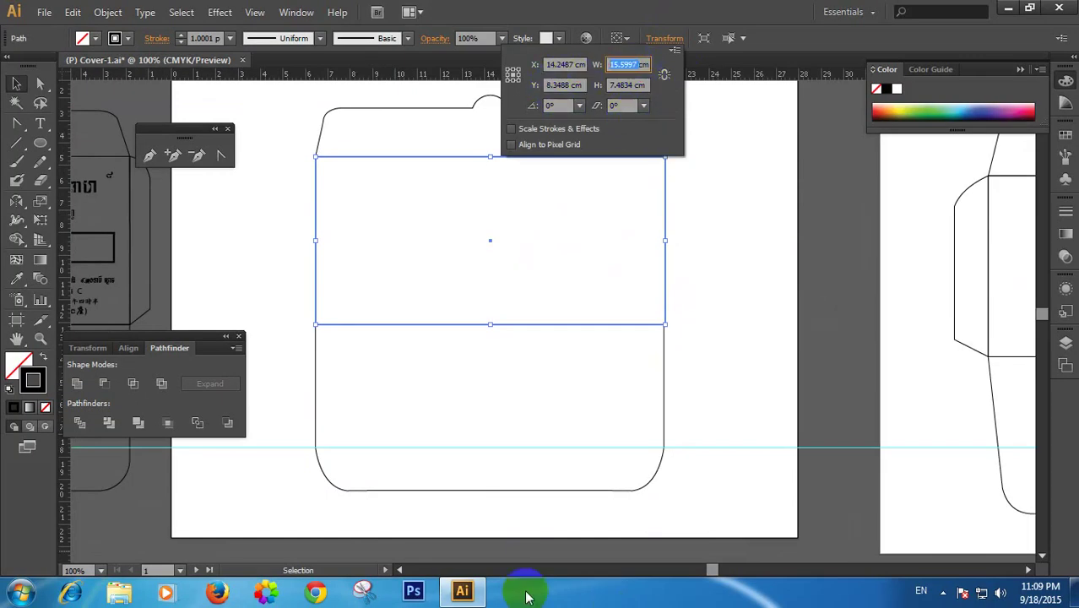
{"action": "type", "text": "15.5"}
{"action": "key", "text": "Return"}
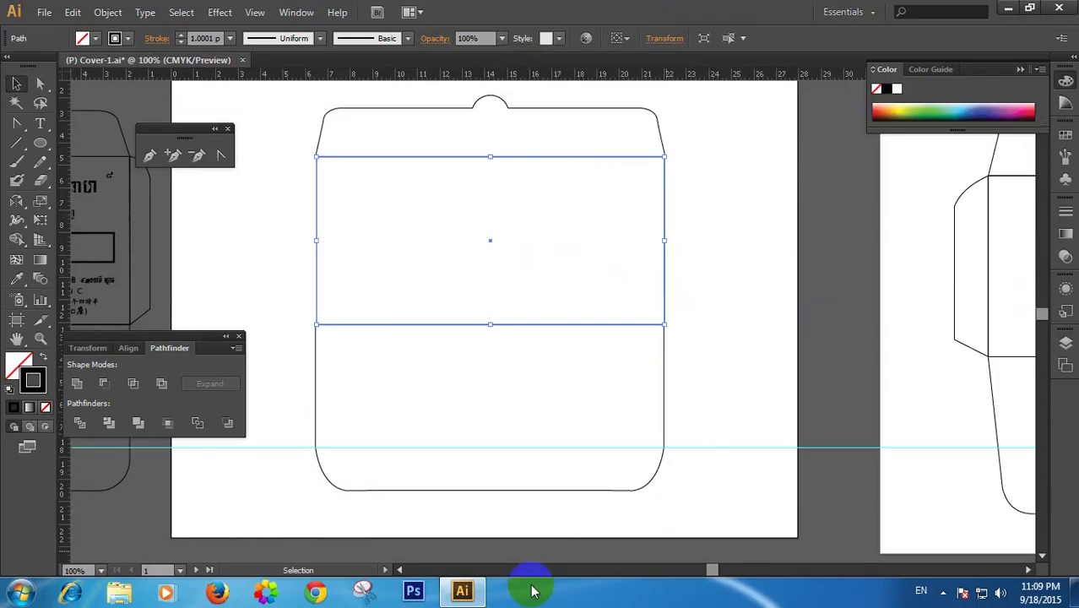
Set the rounded lower body to the same width and marquee-select it with the rectangle above
{"action": "left_click", "coordinate": [665, 393]}
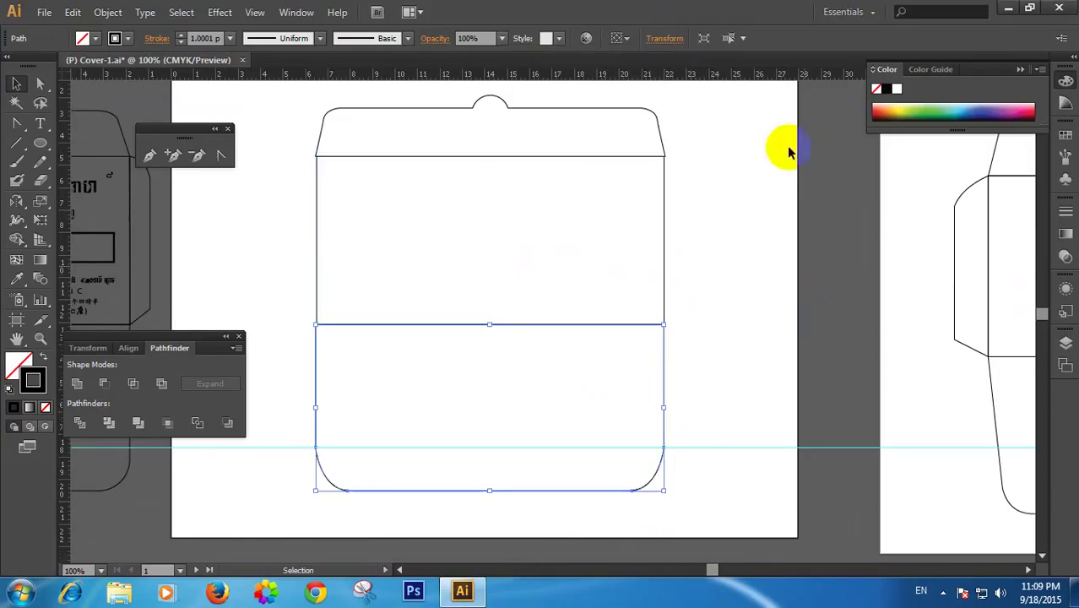
{"action": "left_click", "coordinate": [664, 38]}
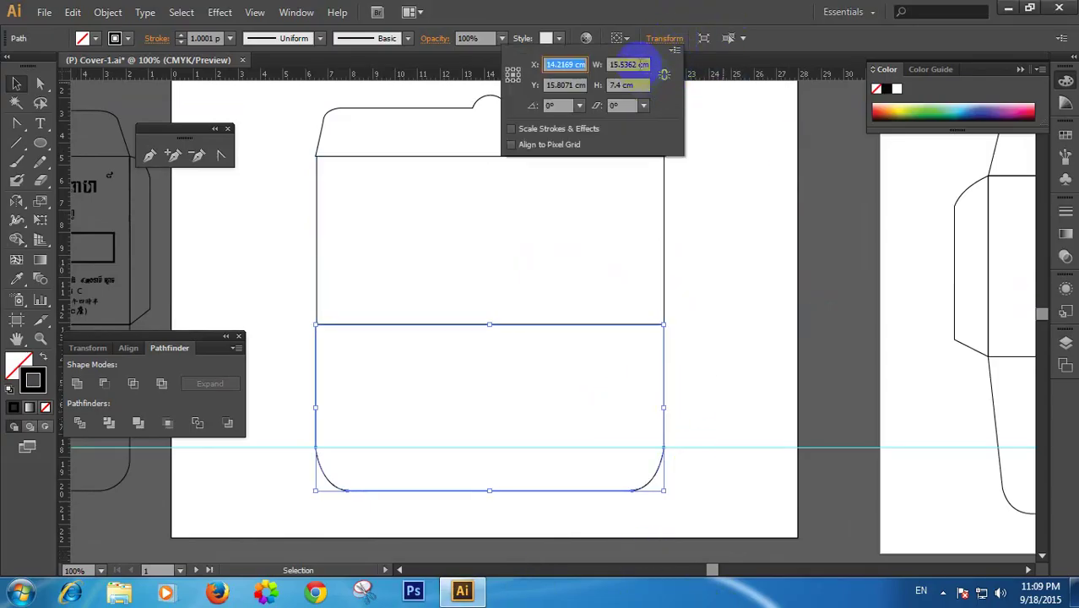
{"action": "left_click", "coordinate": [635, 65]}
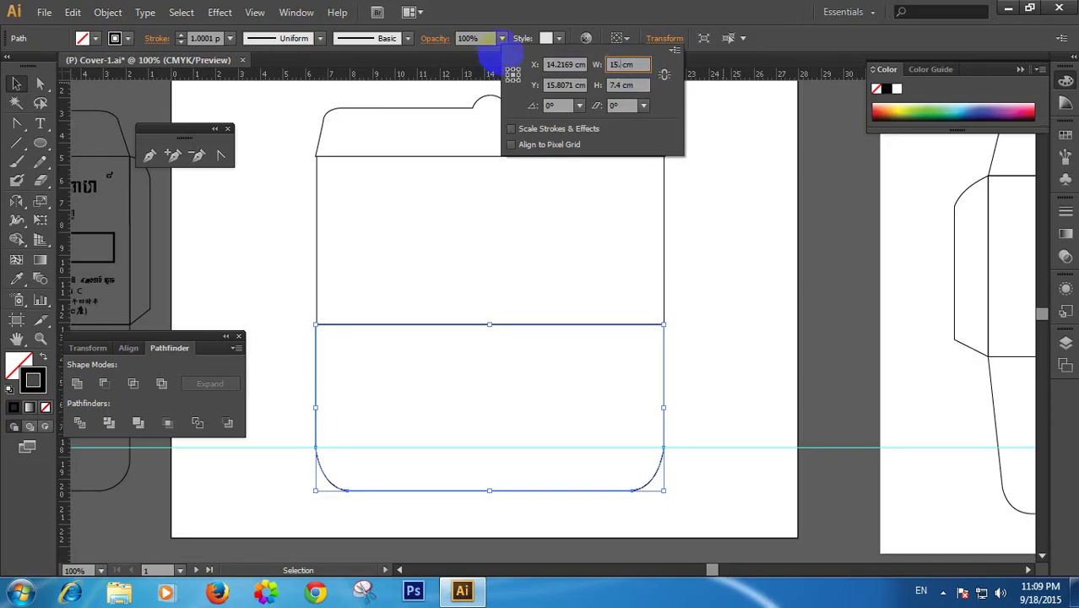
{"action": "key", "text": "Return"}
{"action": "left_click", "coordinate": [710, 228]}
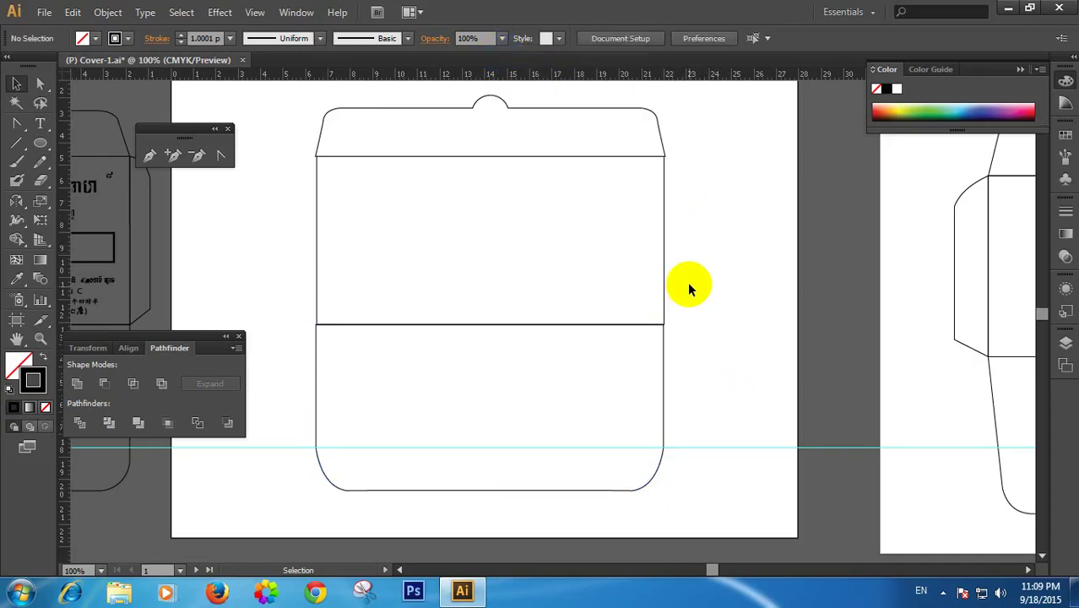
{"action": "left_click_drag", "start_coordinate": [688, 304], "coordinate": [634, 345]}
Centre the two shapes horizontally and give the lower body's outline a green stroke
{"action": "left_click", "coordinate": [671, 38]}
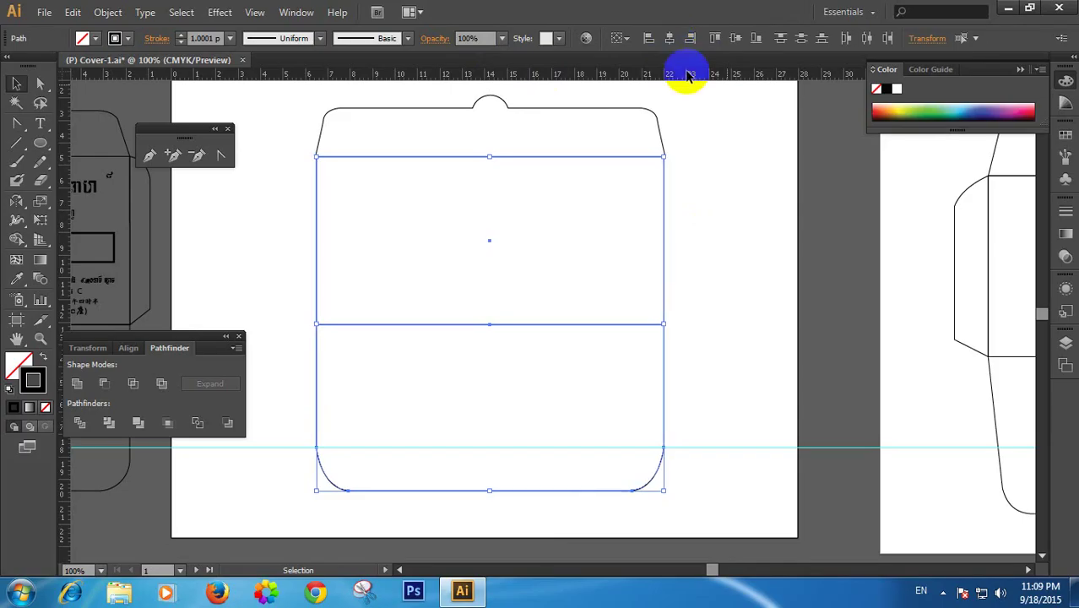
{"action": "left_click", "coordinate": [747, 309]}
{"action": "key", "text": "z"}
{"action": "left_click", "coordinate": [663, 345]}
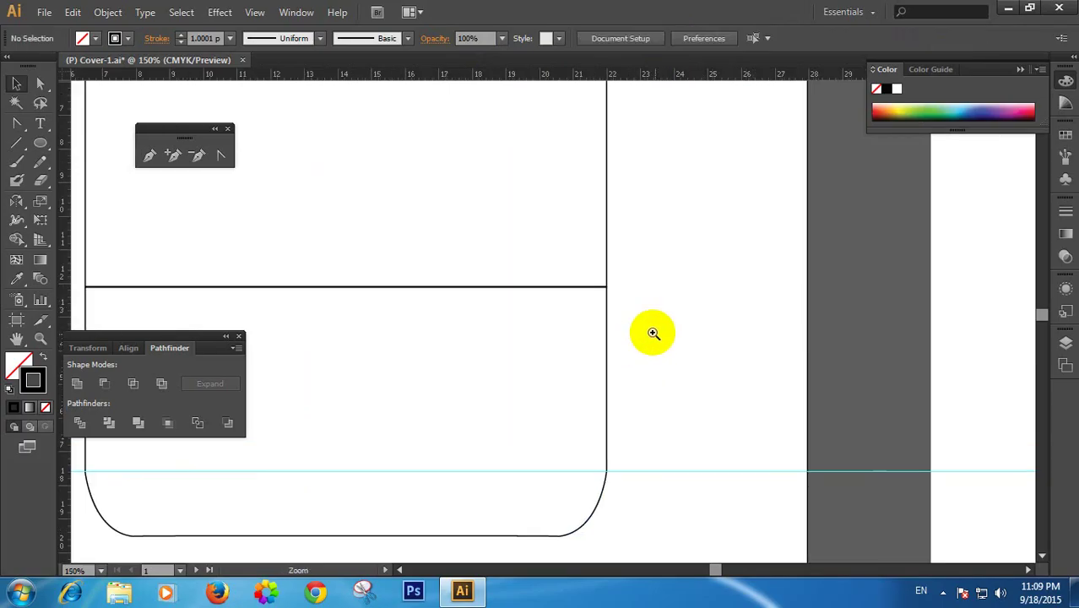
{"action": "left_click", "coordinate": [611, 302]}
{"action": "left_click", "coordinate": [441, 285]}
{"action": "left_click", "coordinate": [472, 319]}
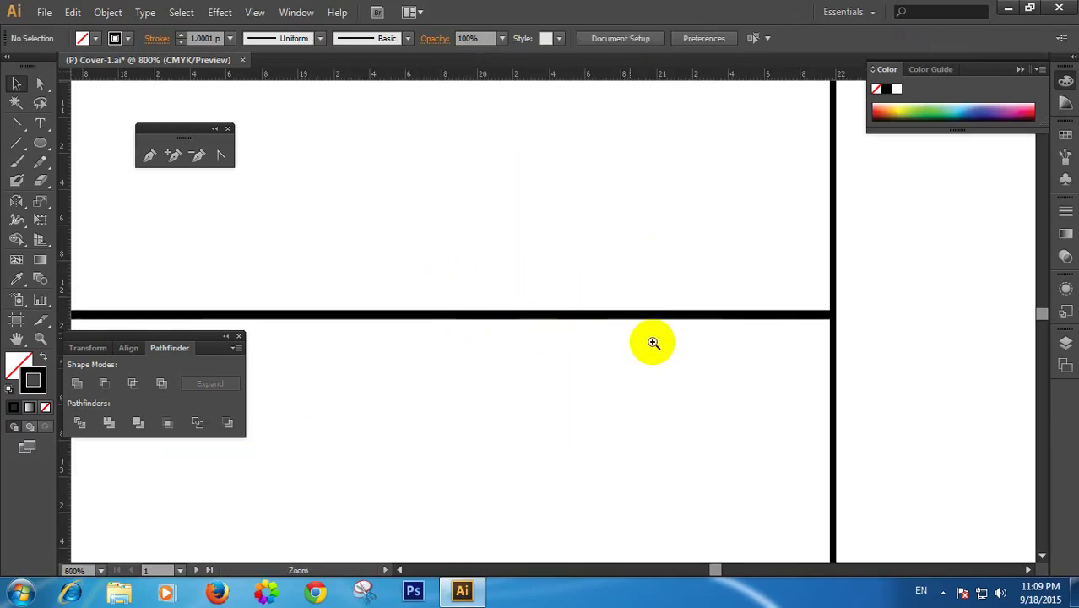
{"action": "left_click", "coordinate": [833, 337]}
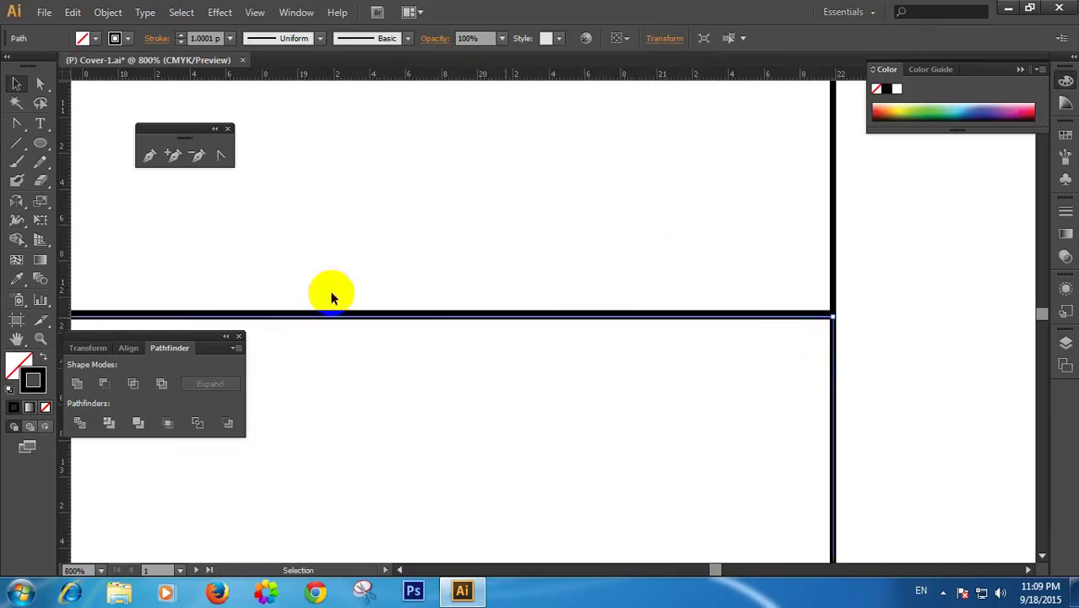
{"action": "left_click", "coordinate": [925, 110]}
Zoom into the right-edge corner intersection and select only the green lower body path
{"action": "left_click", "coordinate": [825, 345]}
{"action": "key", "text": "ctrl+plus"}
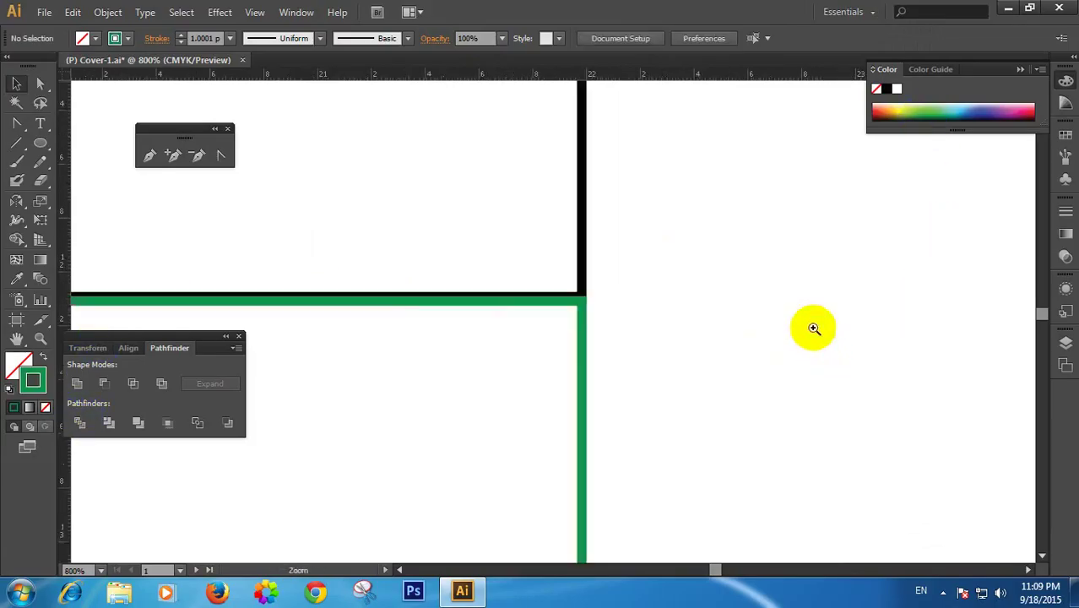
{"action": "mouse_move", "coordinate": [812, 328]}
{"action": "left_mouse_down"}
{"action": "mouse_move", "coordinate": [514, 327]}
{"action": "mouse_move", "coordinate": [957, 327]}
{"action": "left_mouse_up"}
{"action": "key", "text": "ctrl+plus"}
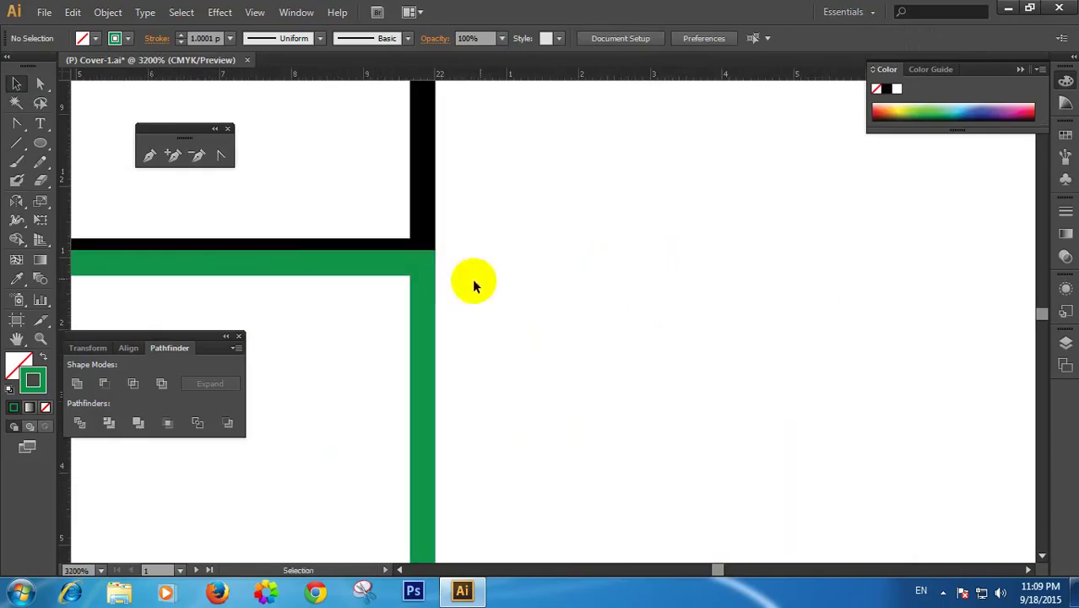
{"action": "left_click", "coordinate": [423, 274]}
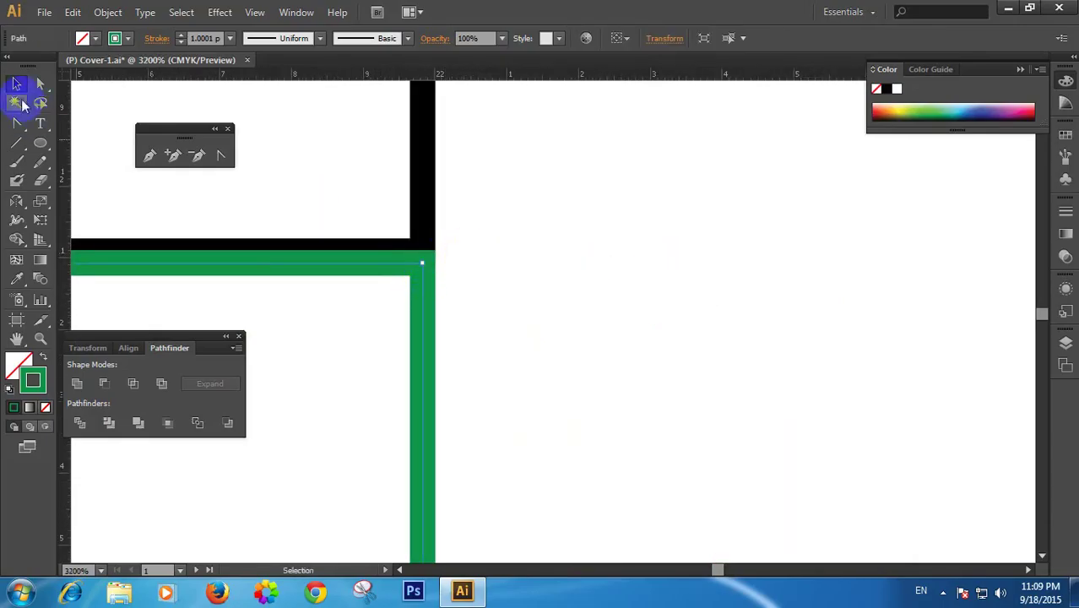
{"action": "left_click", "coordinate": [412, 266]}
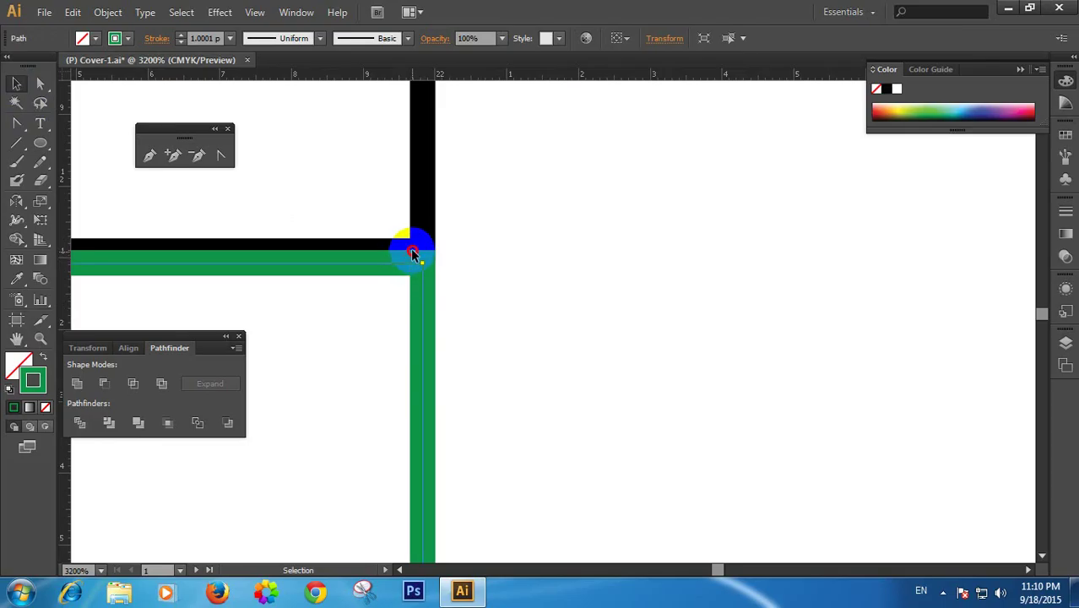
{"action": "left_click", "coordinate": [411, 253], "text": "shift"}
{"action": "left_click", "coordinate": [445, 302]}
{"action": "left_click", "coordinate": [425, 366]}
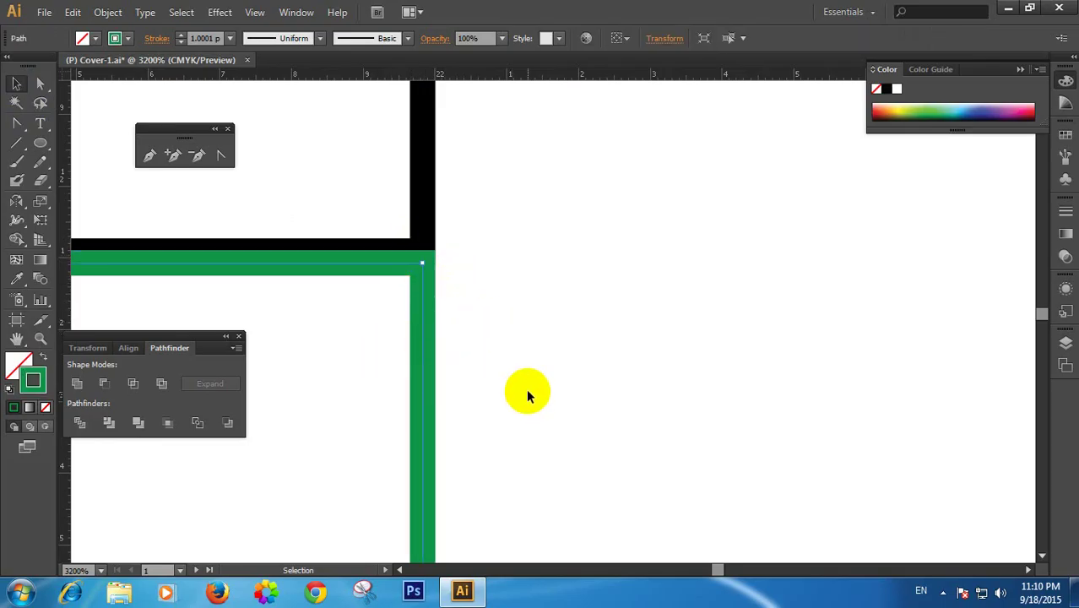
Nudge the green path down so it sits just below the black rectangle's edge
{"action": "key", "text": "Up"}
{"action": "key", "text": "Up"}
{"action": "key", "text": "Up"}
{"action": "key", "text": "Down"}
{"action": "key", "text": "Down"}
{"action": "key", "text": "Down"}
{"action": "left_click", "coordinate": [549, 368]}
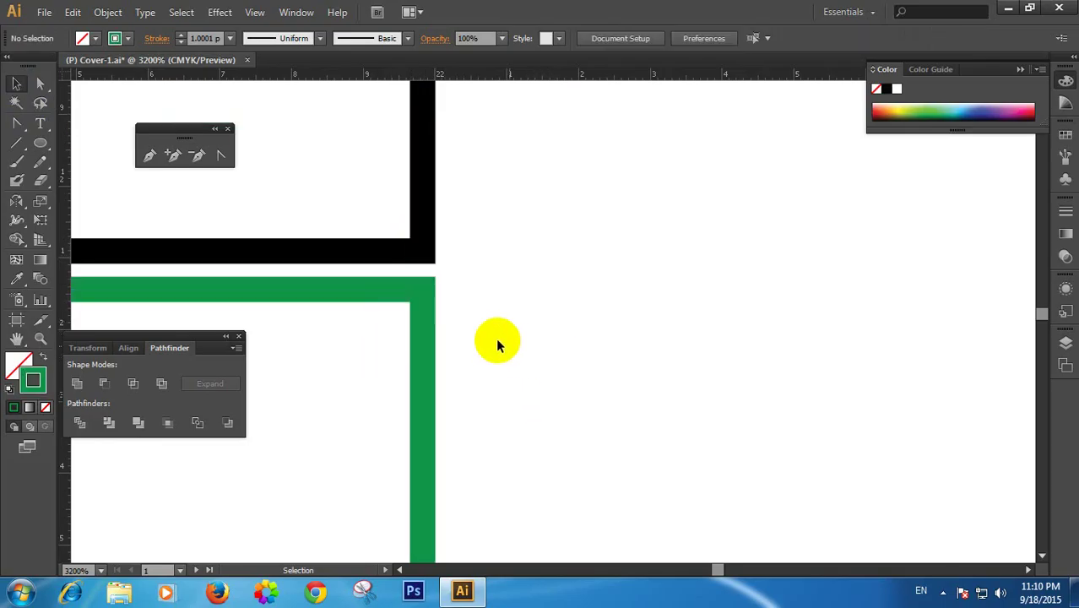
{"action": "left_click_drag", "start_coordinate": [456, 287], "coordinate": [365, 356]}
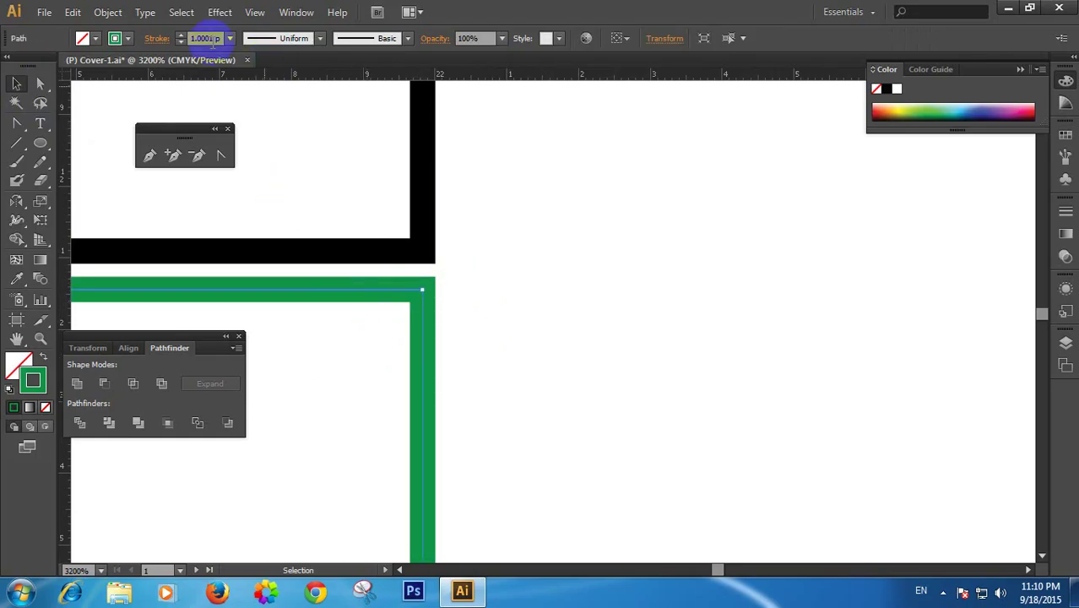
{"action": "left_click", "coordinate": [144, 15]}
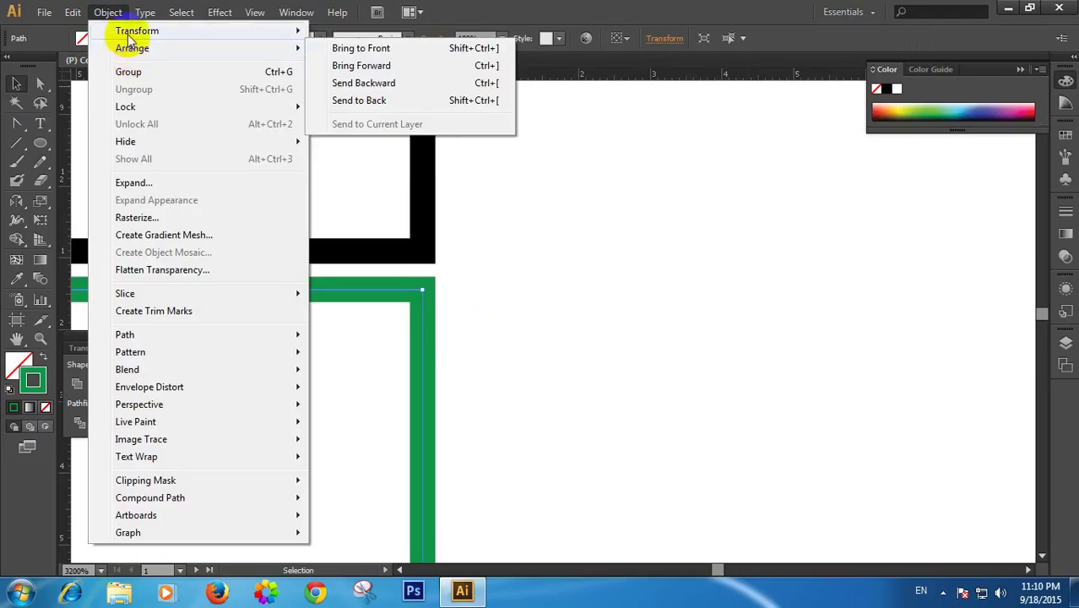
{"action": "mouse_move", "coordinate": [137, 31]}
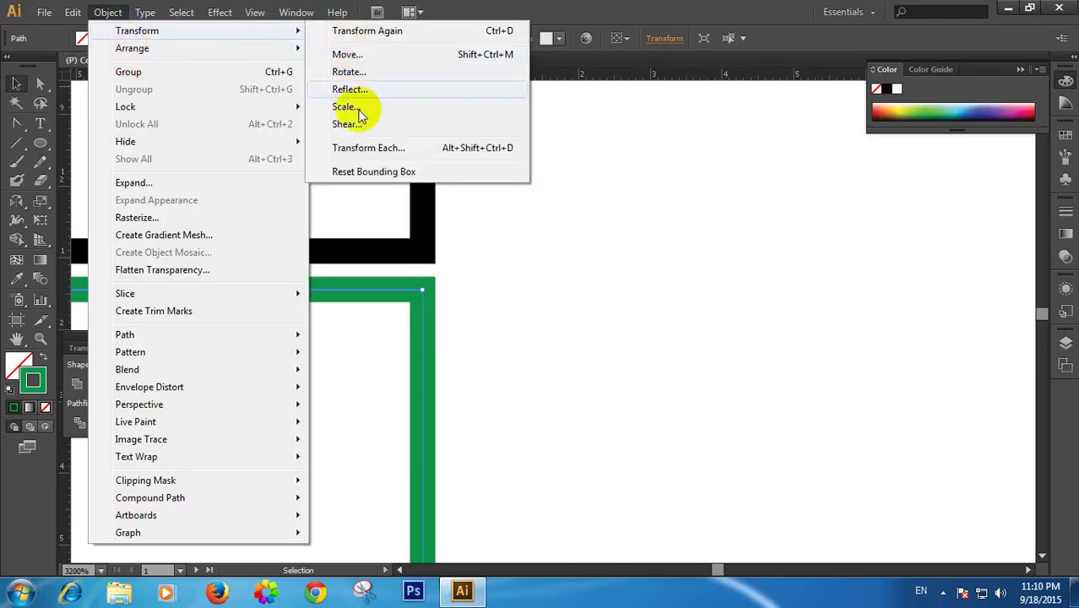
Move the green lower body 0.1 cm downward with Object > Transform > Move, Horizontal 0 cm
{"action": "left_click", "coordinate": [358, 155]}
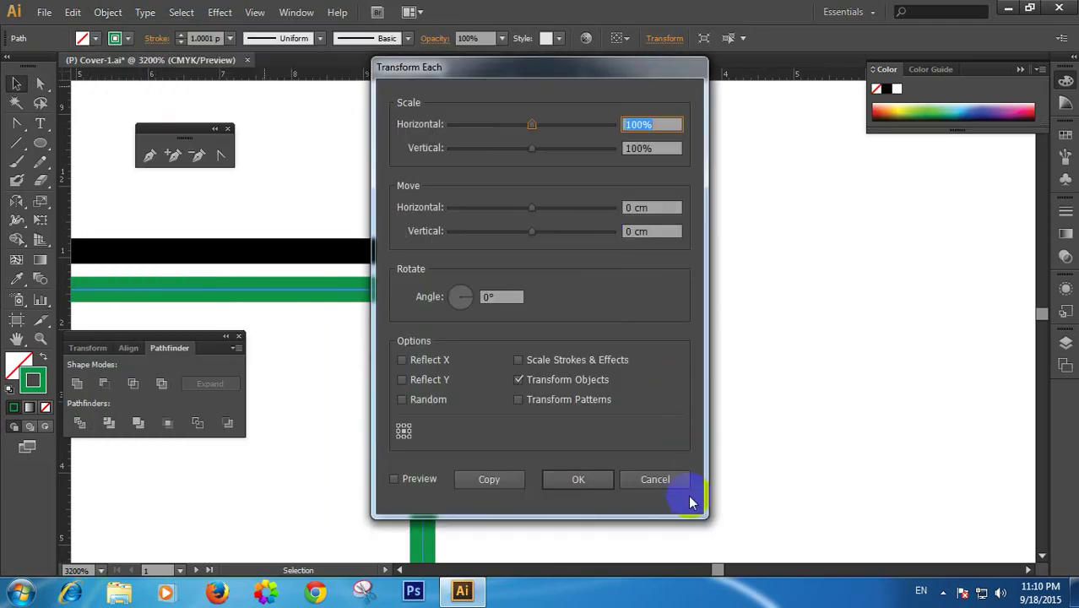
{"action": "left_click", "coordinate": [663, 478]}
{"action": "left_click", "coordinate": [108, 12]}
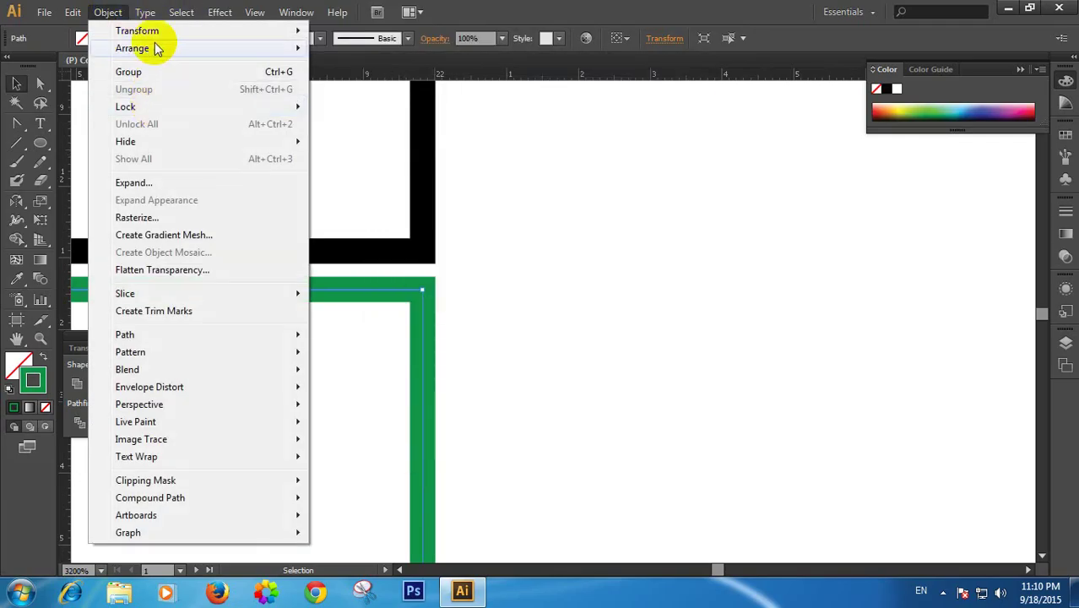
{"action": "mouse_move", "coordinate": [137, 31]}
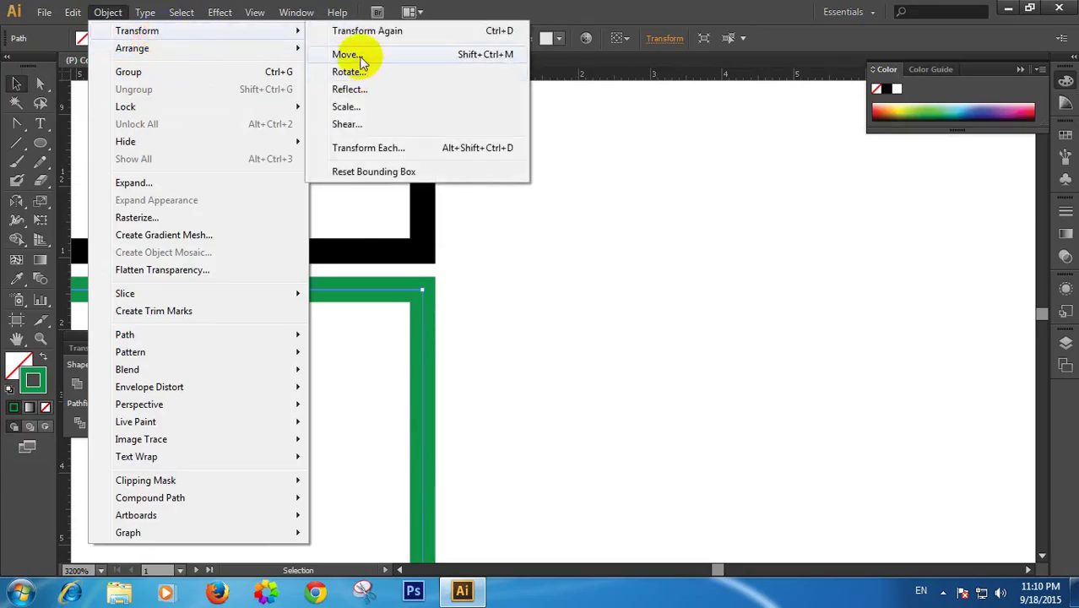
{"action": "left_click", "coordinate": [363, 54]}
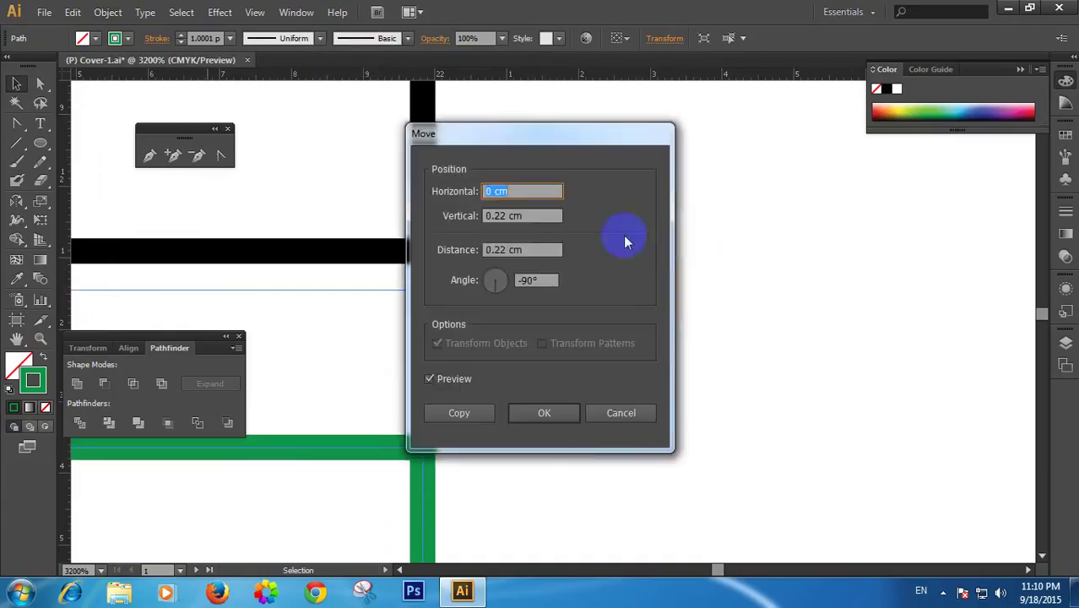
{"action": "left_click_drag", "start_coordinate": [540, 138], "coordinate": [897, 144]}
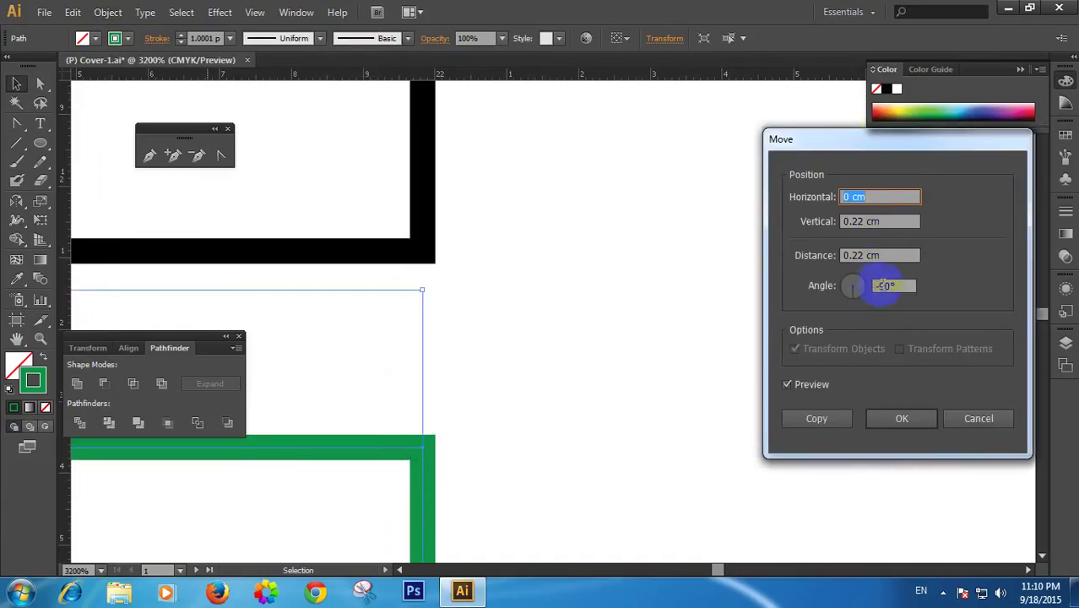
{"action": "left_click", "coordinate": [800, 385]}
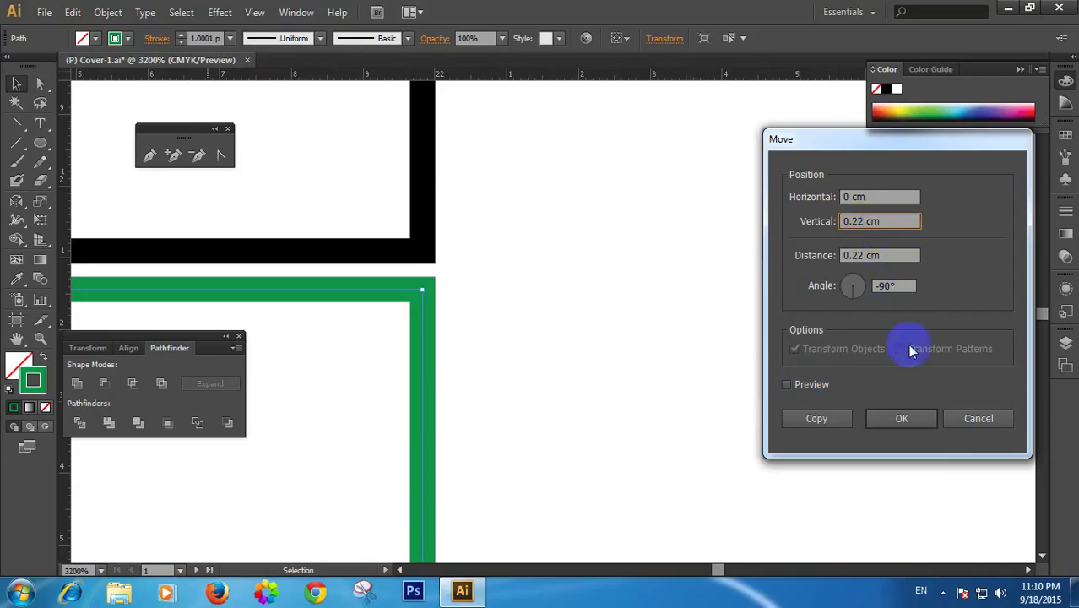
{"action": "type", "text": "0.23"}
{"action": "left_click", "coordinate": [796, 381]}
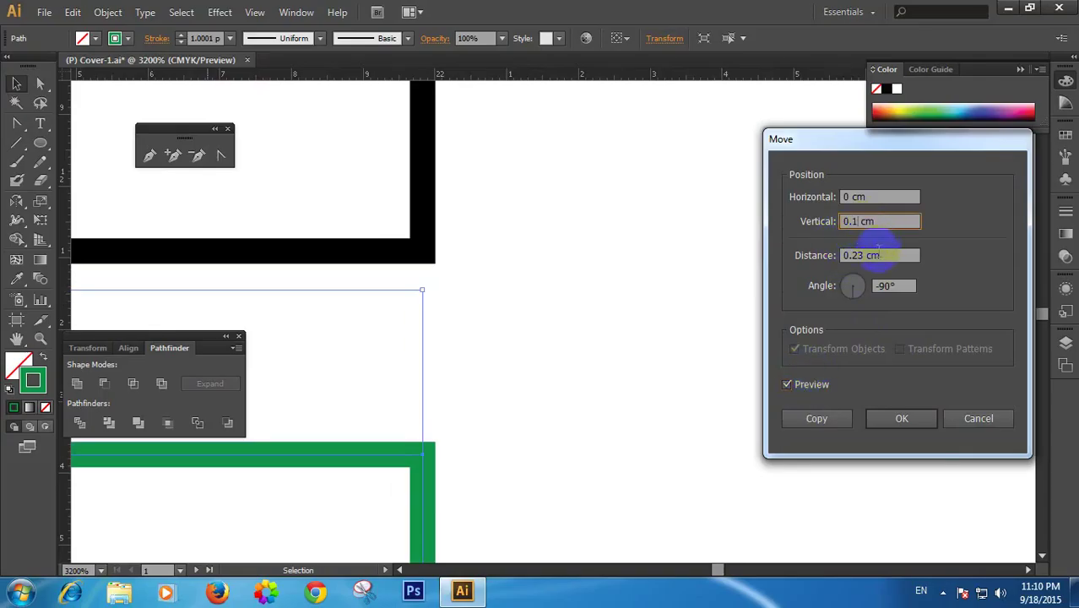
{"action": "left_click", "coordinate": [804, 384]}
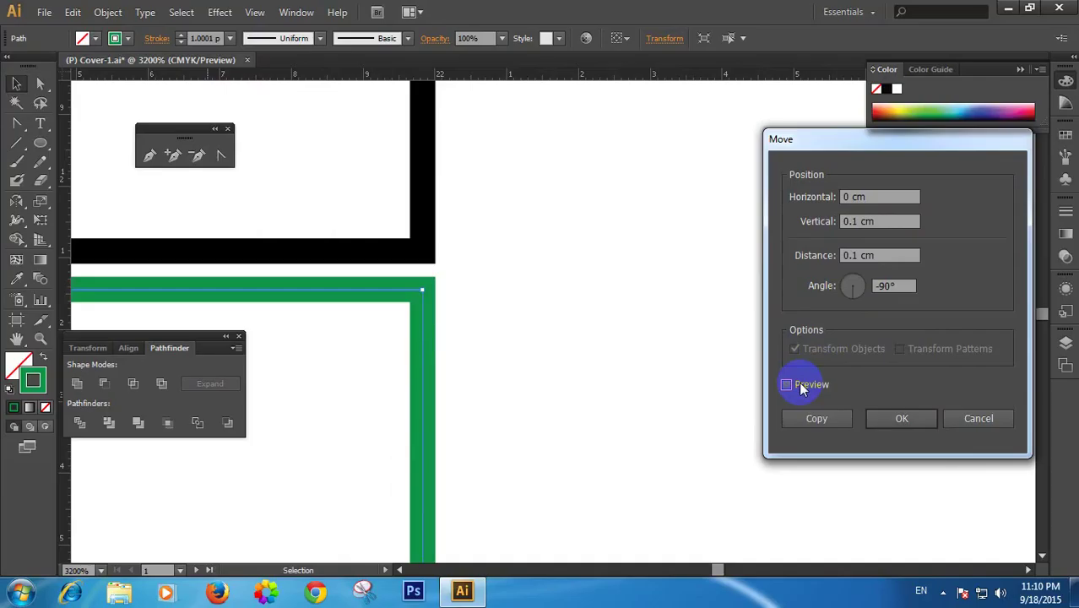
{"action": "left_click", "coordinate": [800, 385]}
{"action": "left_click", "coordinate": [801, 384]}
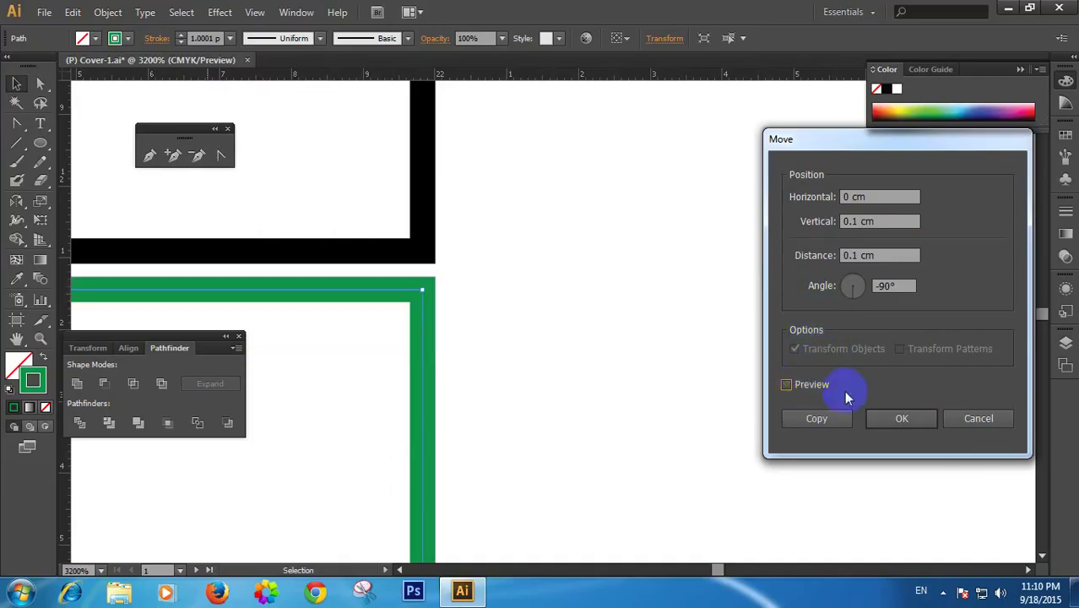
{"action": "left_click", "coordinate": [901, 418]}
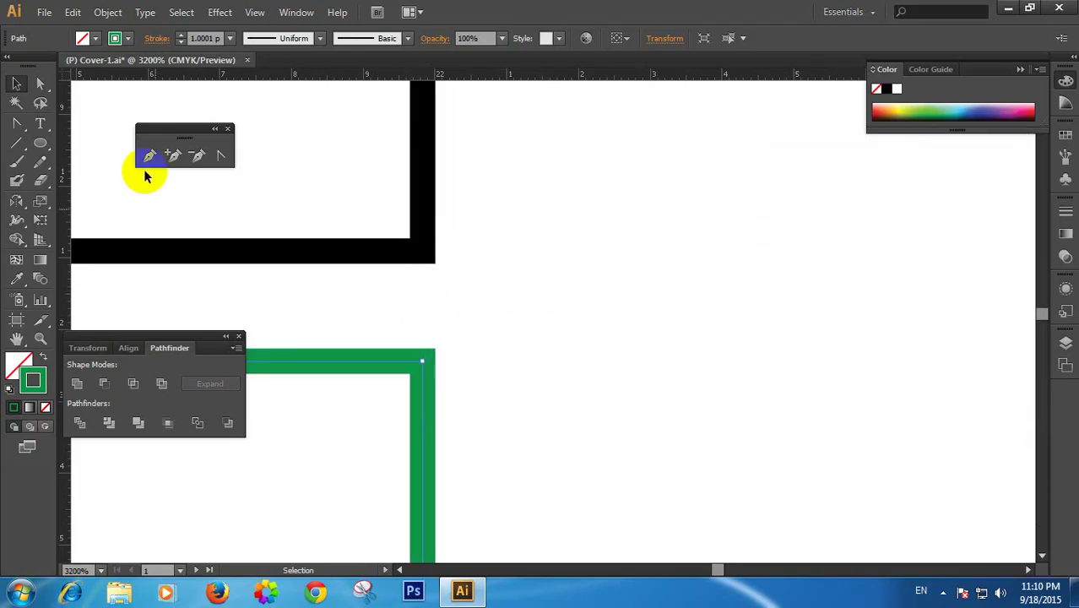
Undo the 0.1 cm move and drag the green frame's corner up onto the black frame's corner
{"action": "key", "text": "ctrl+z"}
{"action": "left_click", "coordinate": [17, 86]}
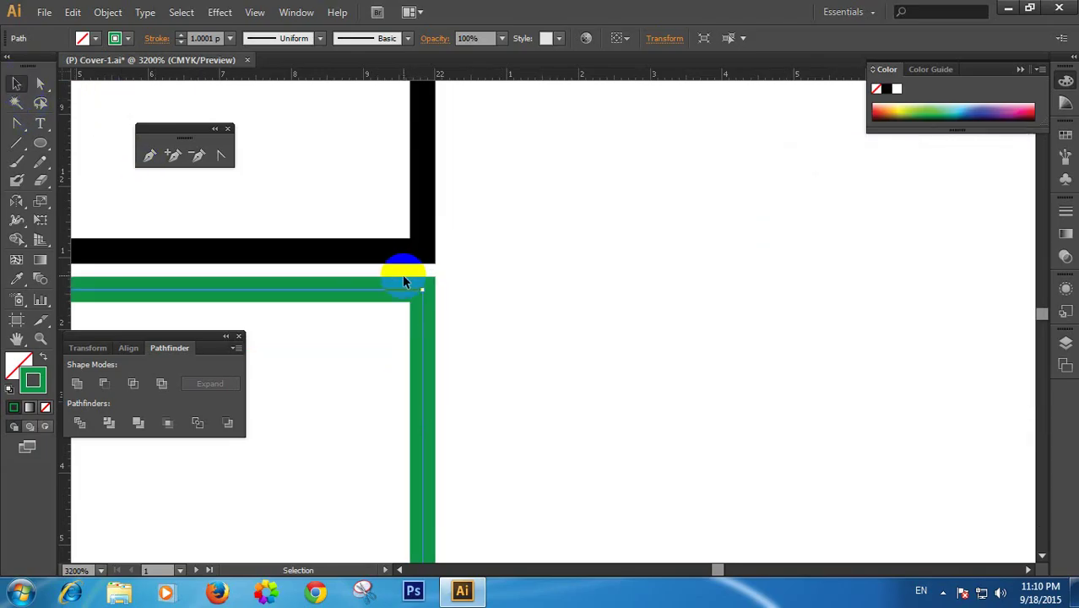
{"action": "left_click", "coordinate": [470, 287]}
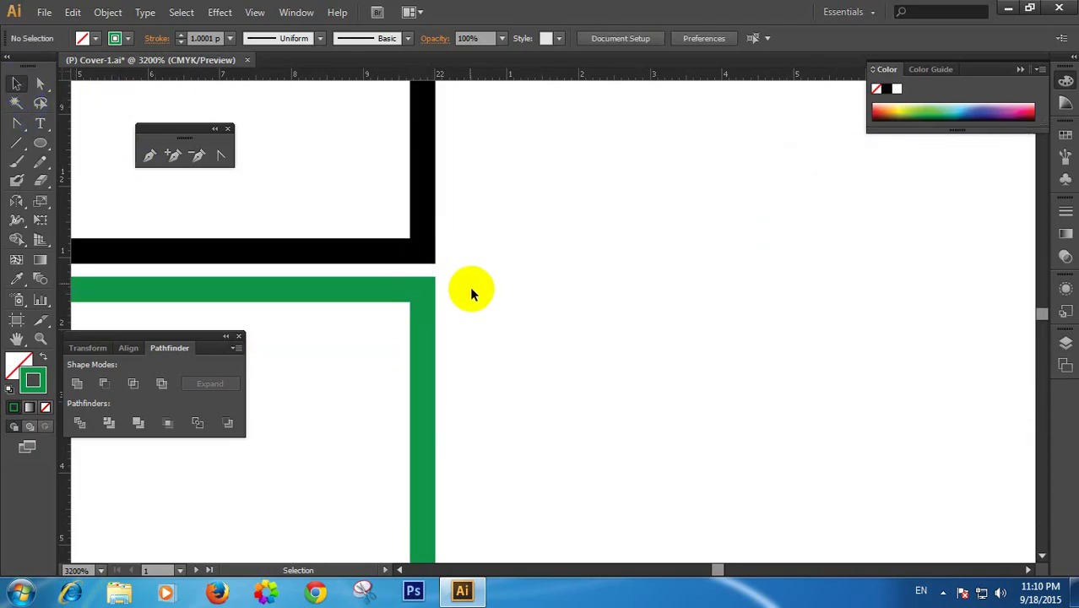
{"action": "left_click", "coordinate": [405, 297]}
{"action": "mouse_move", "coordinate": [414, 292]}
{"action": "left_mouse_down"}
{"action": "mouse_move", "coordinate": [417, 263]}
{"action": "mouse_move", "coordinate": [413, 291]}
{"action": "left_mouse_up"}
{"action": "left_click", "coordinate": [251, 13]}
{"action": "left_click", "coordinate": [330, 532]}
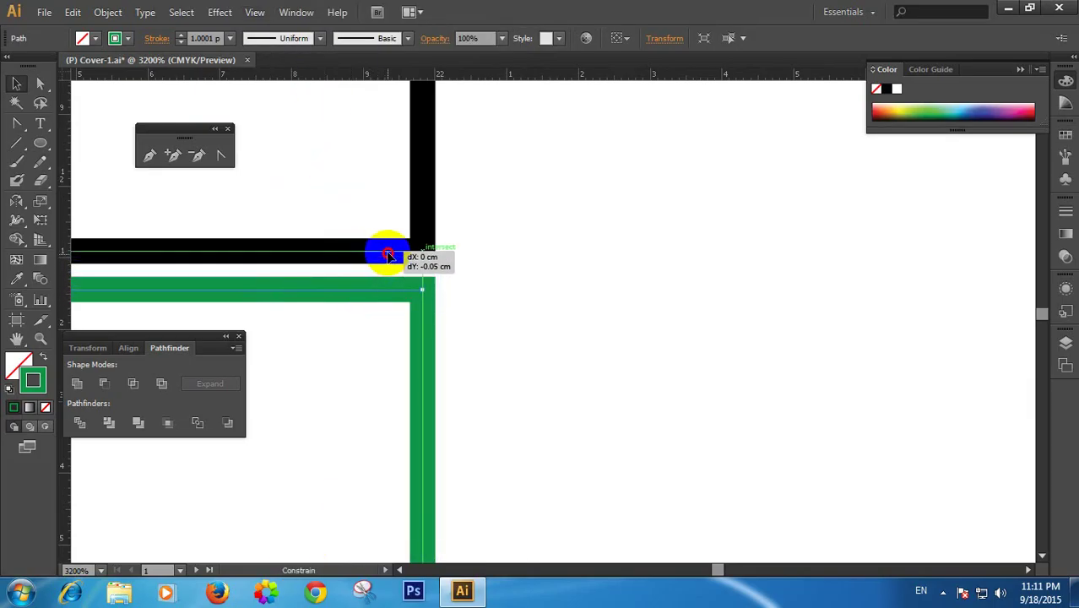
{"action": "left_click_drag", "start_coordinate": [377, 294], "coordinate": [382, 255]}
{"action": "left_click", "coordinate": [446, 258]}
Zoom back out to show the whole envelope artboard
{"action": "left_click", "coordinate": [465, 272], "text": "ctrl+alt"}
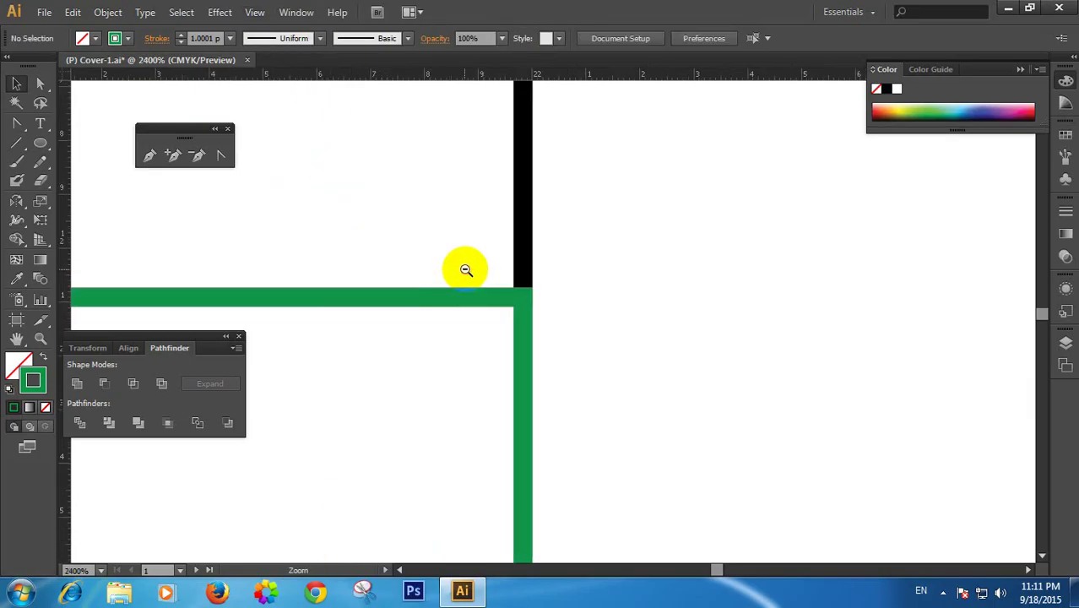
{"action": "left_click", "coordinate": [469, 271], "text": "ctrl+alt"}
{"action": "left_click", "coordinate": [475, 275], "text": "ctrl+alt"}
{"action": "left_click", "coordinate": [480, 282], "text": "ctrl+alt"}
{"action": "left_click", "coordinate": [549, 333], "text": "ctrl+alt"}
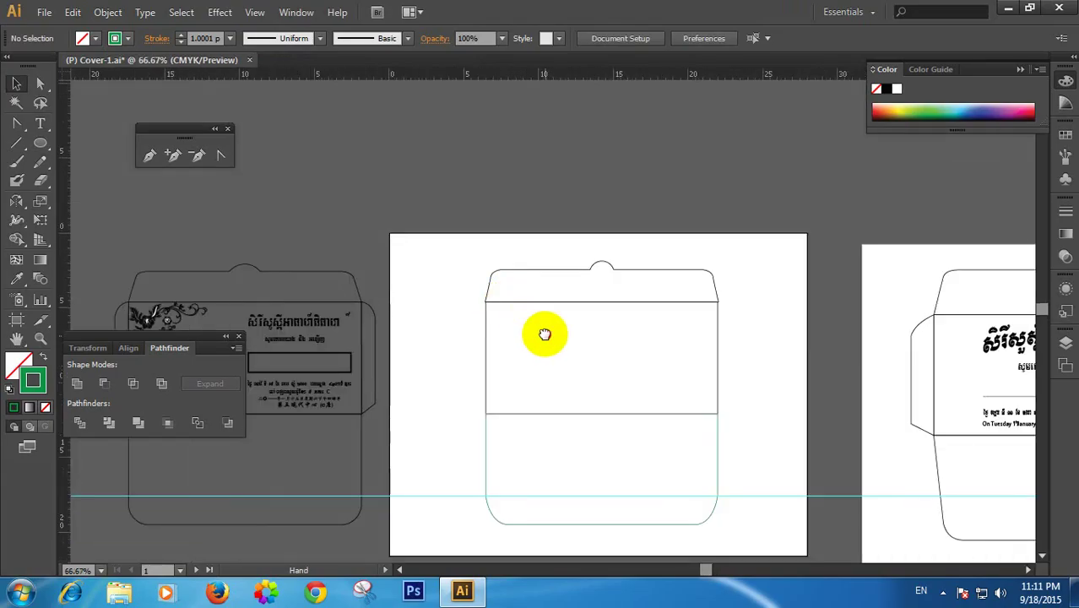
Make the top flap slightly narrower by editing its W value in the Transform settings
{"action": "left_click", "coordinate": [540, 253], "text": "ctrl"}
{"action": "left_click", "coordinate": [590, 249]}
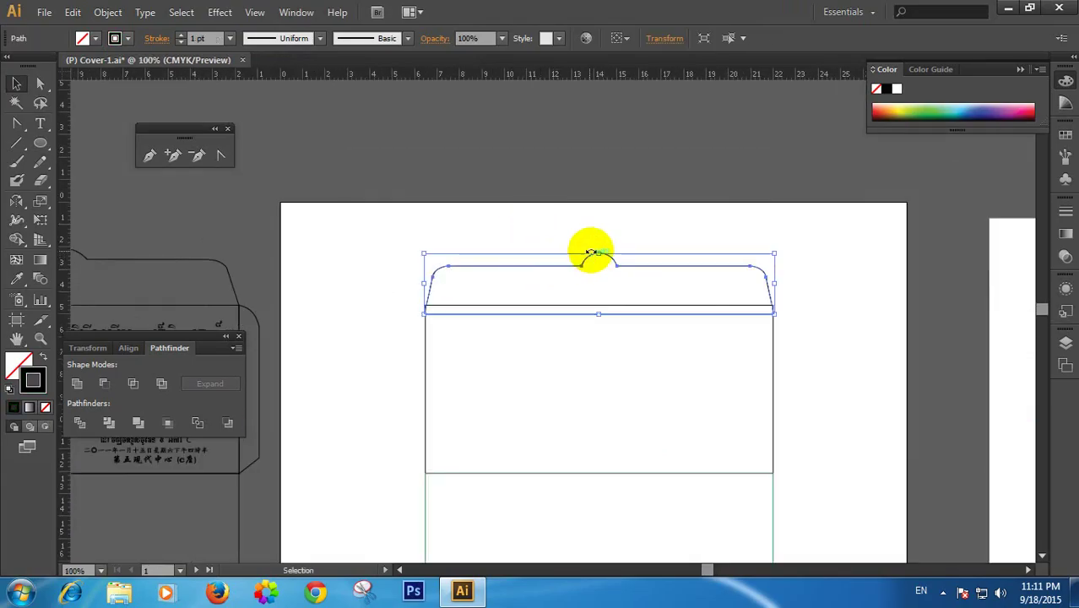
{"action": "left_click", "coordinate": [483, 358]}
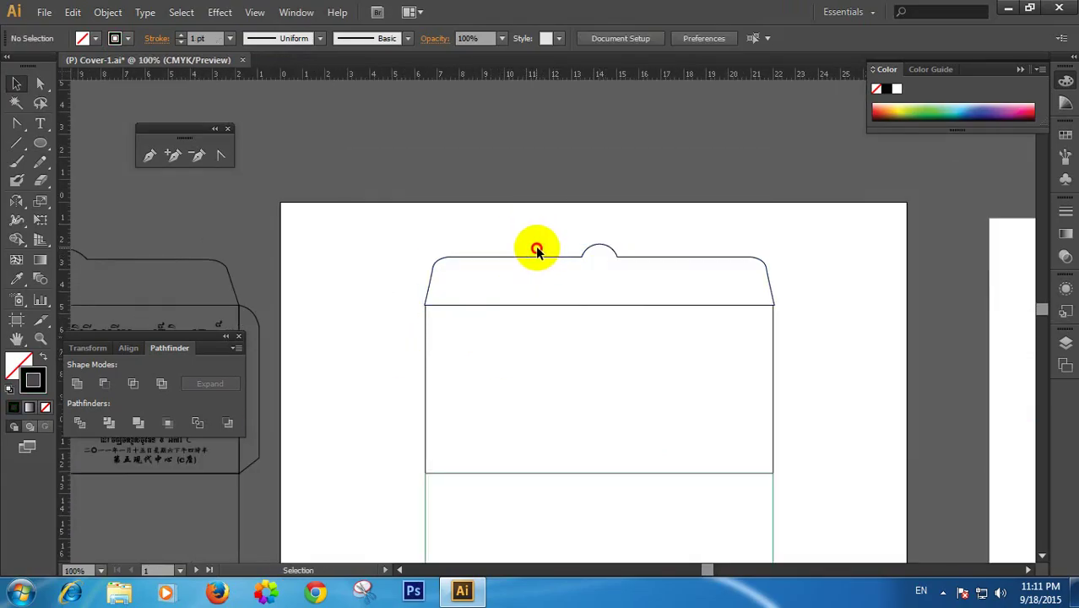
{"action": "left_click", "coordinate": [539, 256]}
{"action": "left_click", "coordinate": [666, 39]}
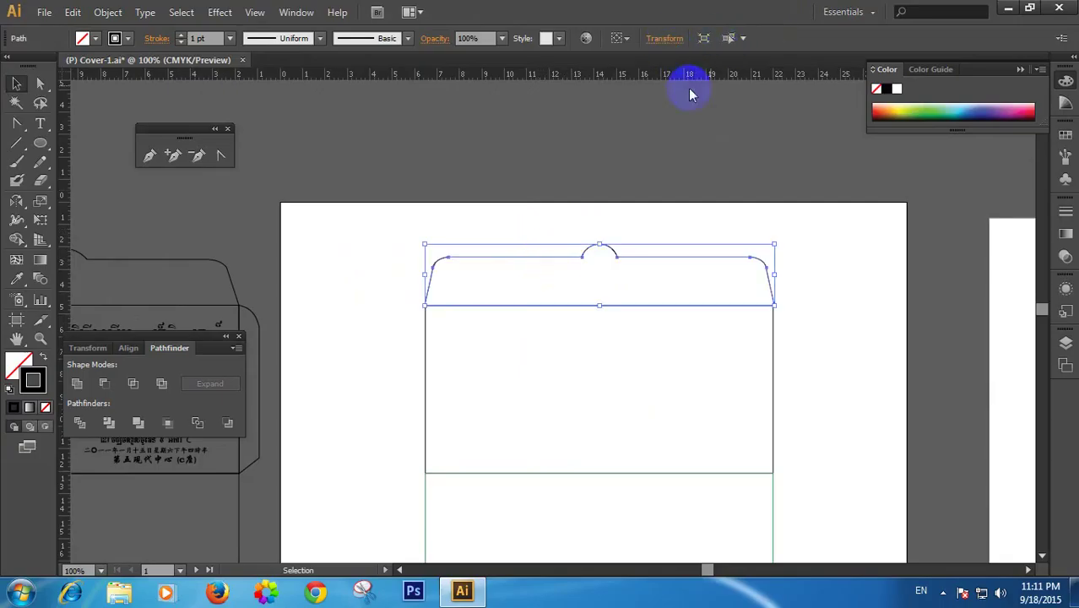
{"action": "left_click_drag", "start_coordinate": [639, 64], "coordinate": [599, 71]}
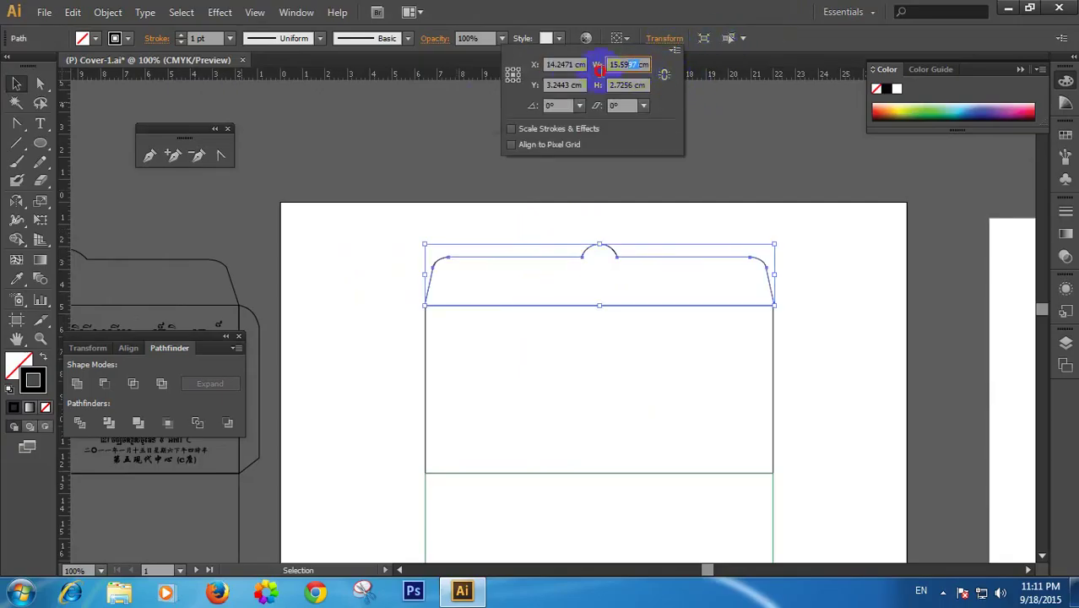
{"action": "left_click", "coordinate": [477, 101]}
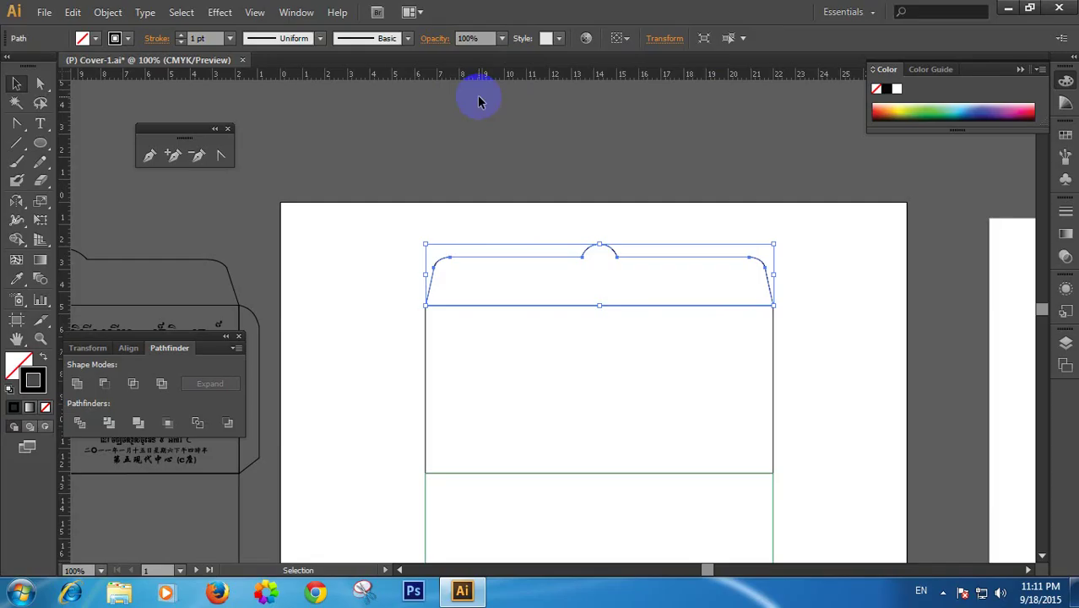
{"action": "left_click", "coordinate": [459, 191]}
Copy the body rectangle to the right and resize the copy into a narrow 7.48 cm tall side strip
{"action": "left_click_drag", "start_coordinate": [754, 386], "coordinate": [627, 321]}
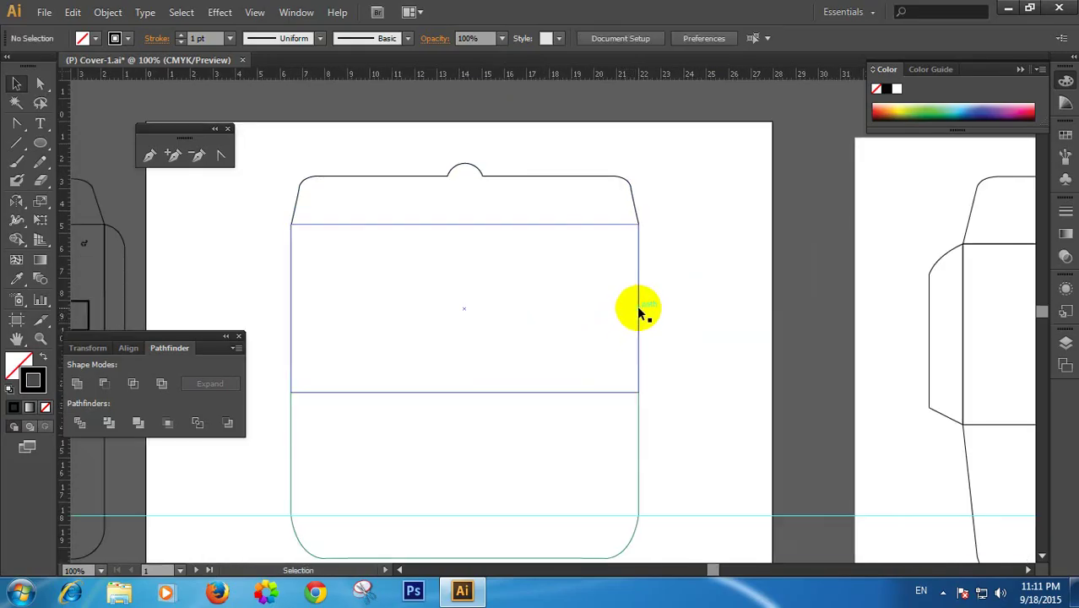
{"action": "left_click", "coordinate": [639, 310]}
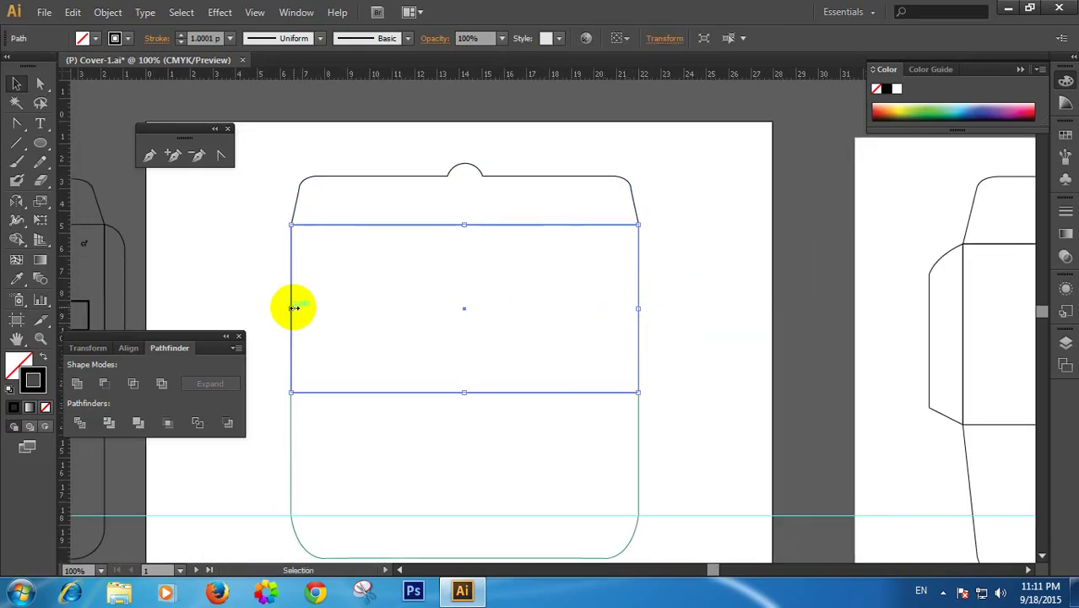
{"action": "left_click_drag", "start_coordinate": [293, 308], "coordinate": [328, 309]}
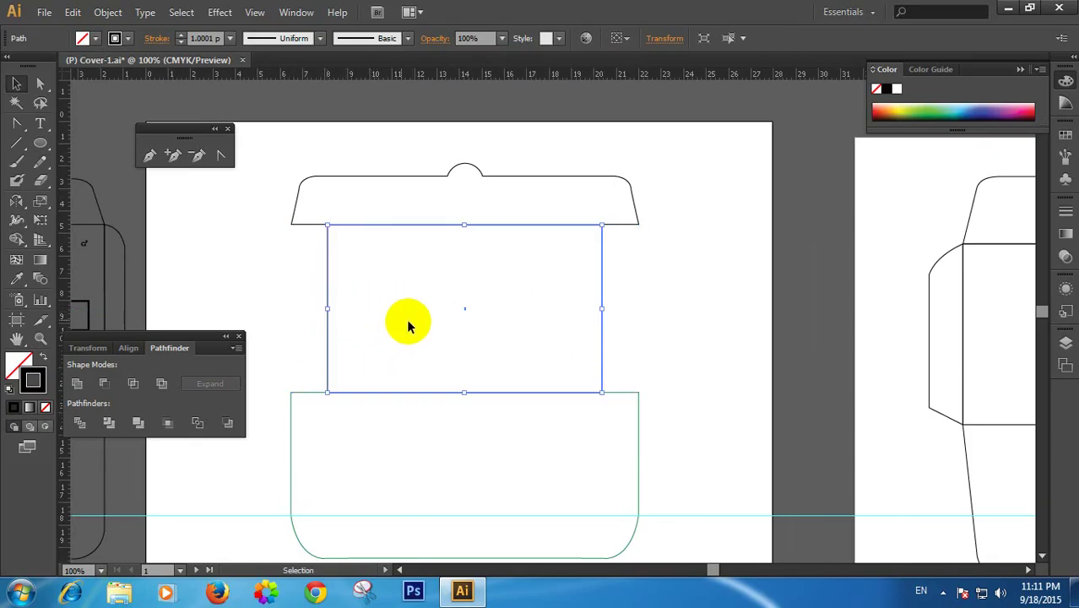
{"action": "key", "text": "ctrl+z"}
{"action": "left_click_drag", "start_coordinate": [639, 295], "coordinate": [708, 295]}
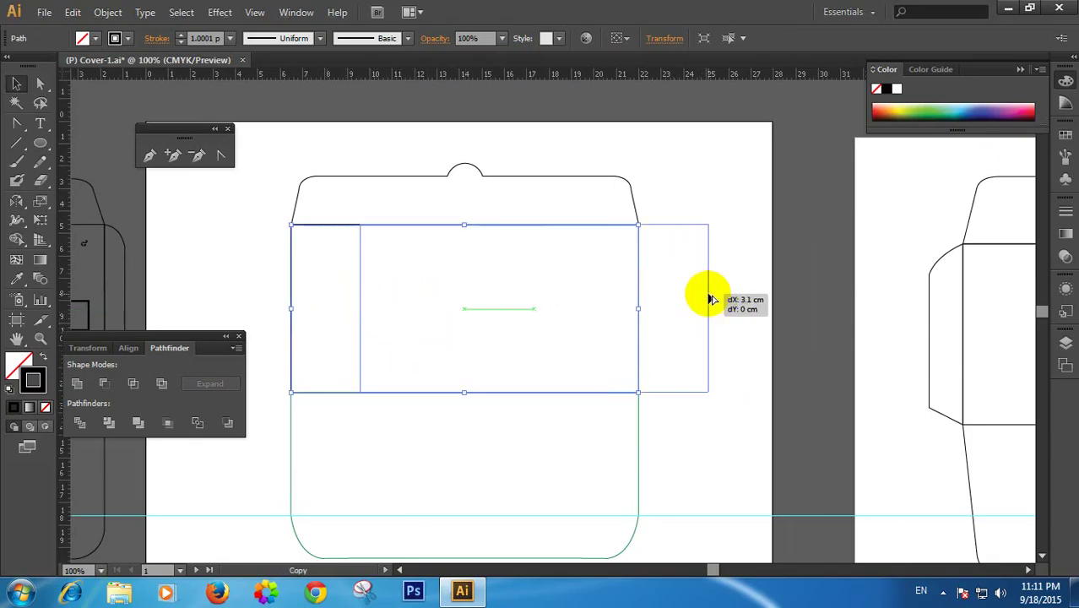
{"action": "left_click_drag", "start_coordinate": [363, 308], "coordinate": [639, 309]}
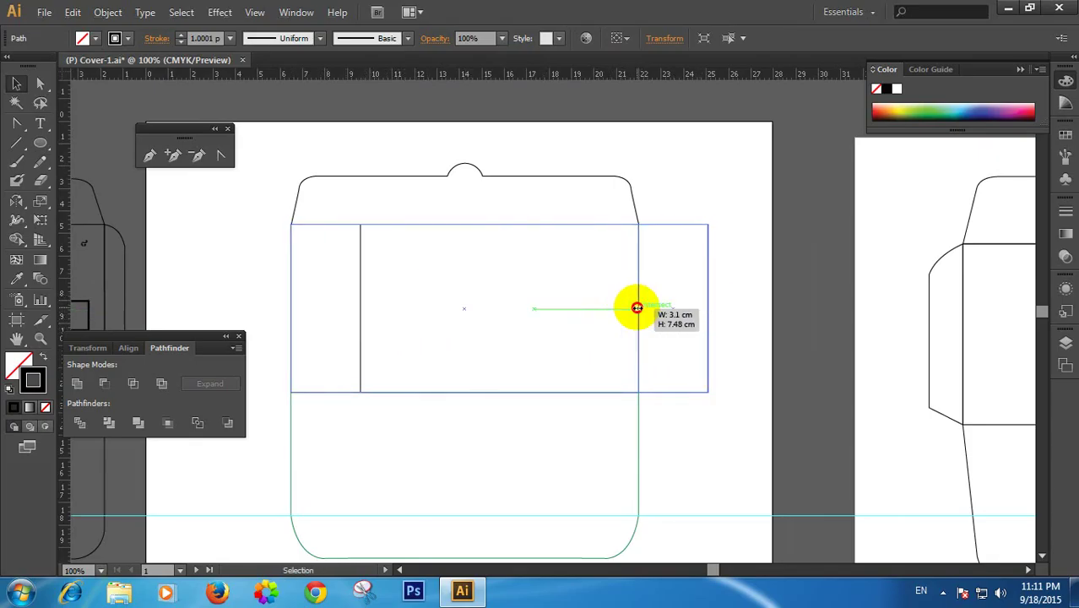
{"action": "left_click_drag", "start_coordinate": [708, 309], "coordinate": [670, 308]}
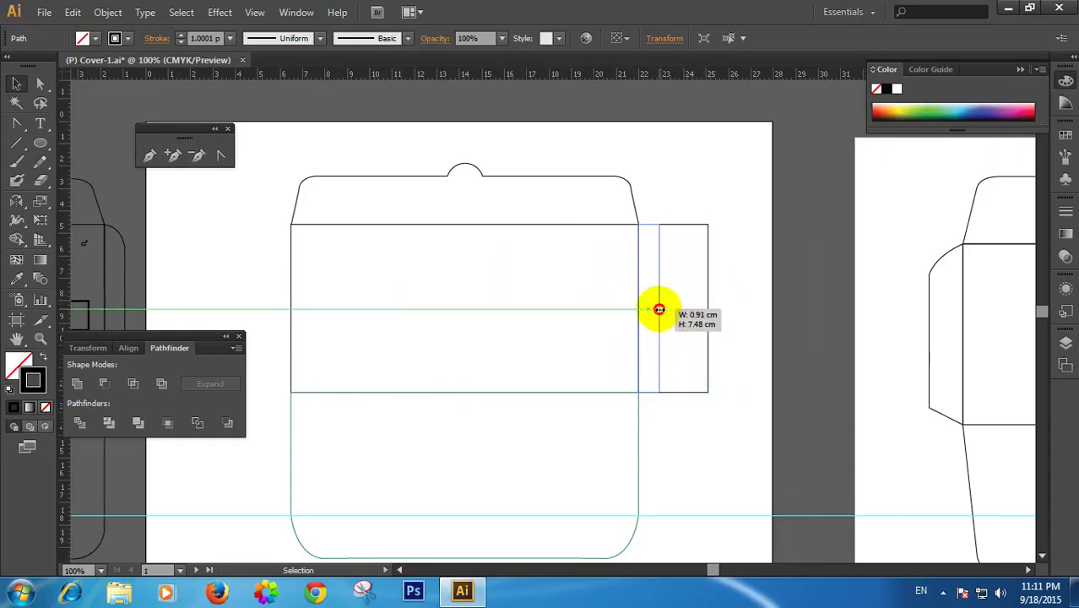
{"action": "left_click", "coordinate": [735, 316]}
Add an anchor point on the side strip's right edge and delete a corner point
{"action": "left_click", "coordinate": [650, 354], "text": "ctrl"}
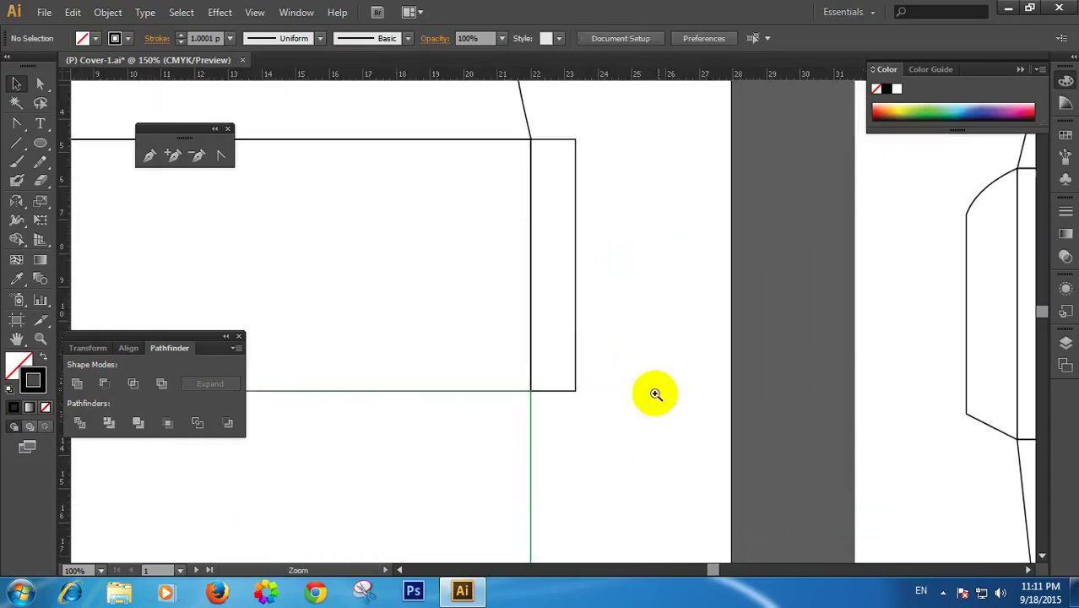
{"action": "mouse_move", "coordinate": [554, 379]}
{"action": "left_mouse_down"}
{"action": "mouse_move", "coordinate": [547, 295]}
{"action": "mouse_move", "coordinate": [585, 352]}
{"action": "left_mouse_up"}
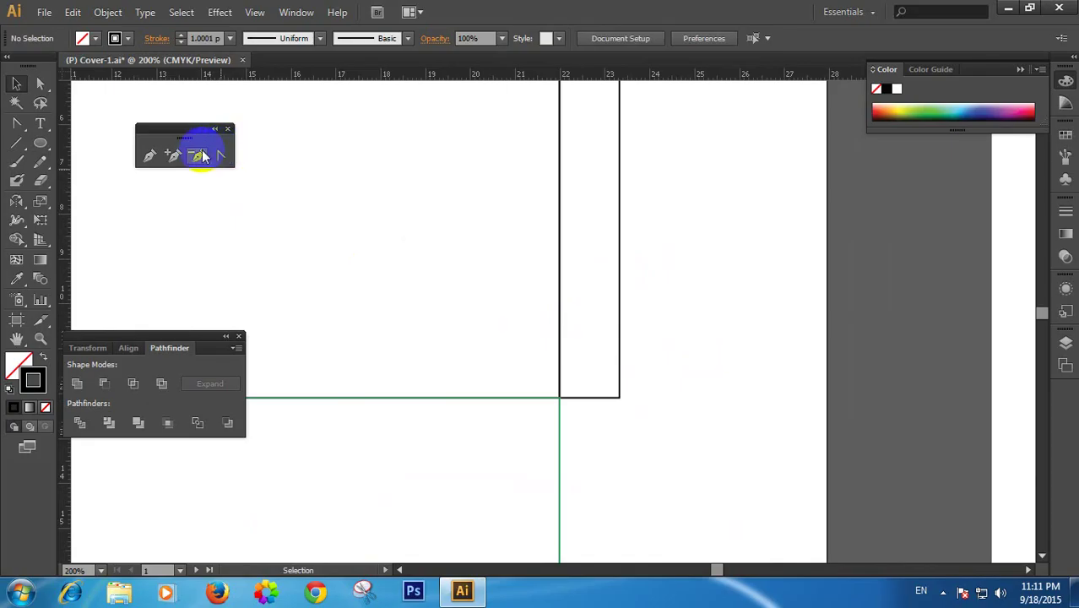
{"action": "left_click", "coordinate": [203, 155]}
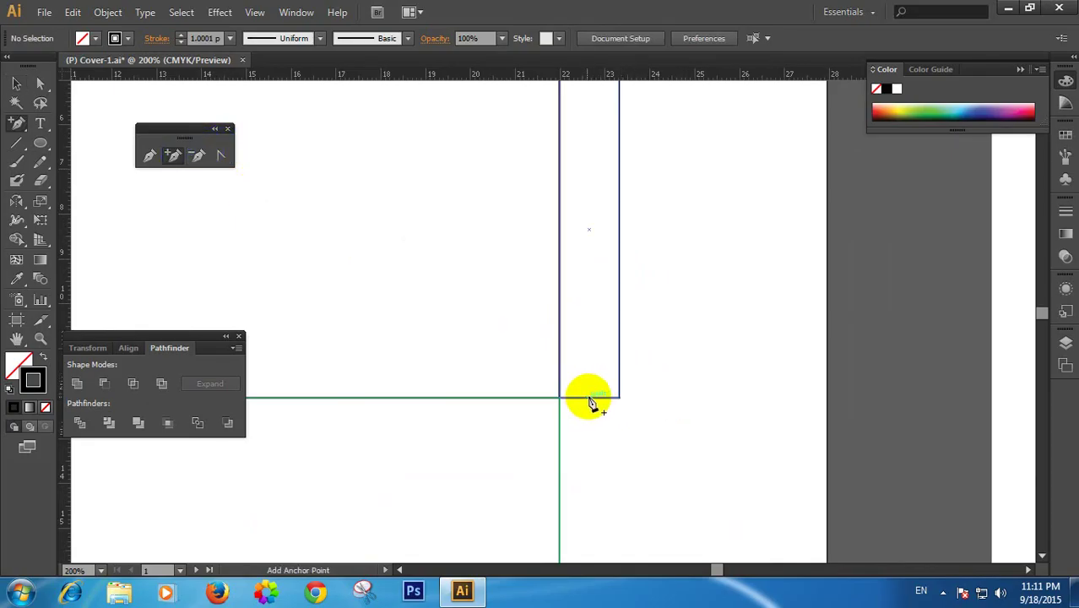
{"action": "left_click", "coordinate": [620, 356]}
{"action": "left_click", "coordinate": [198, 155]}
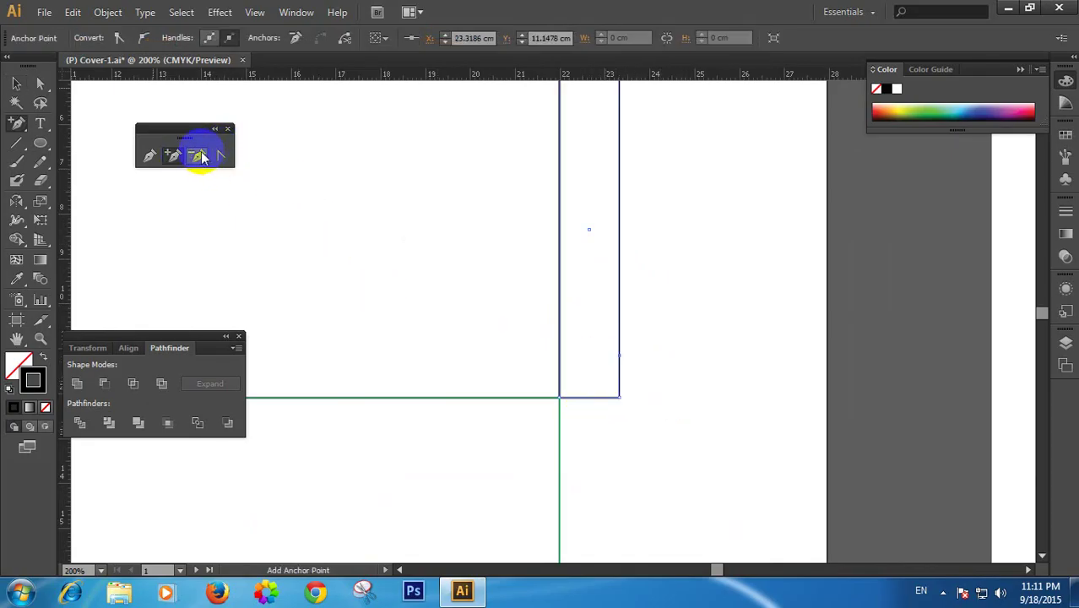
{"action": "left_click", "coordinate": [620, 397]}
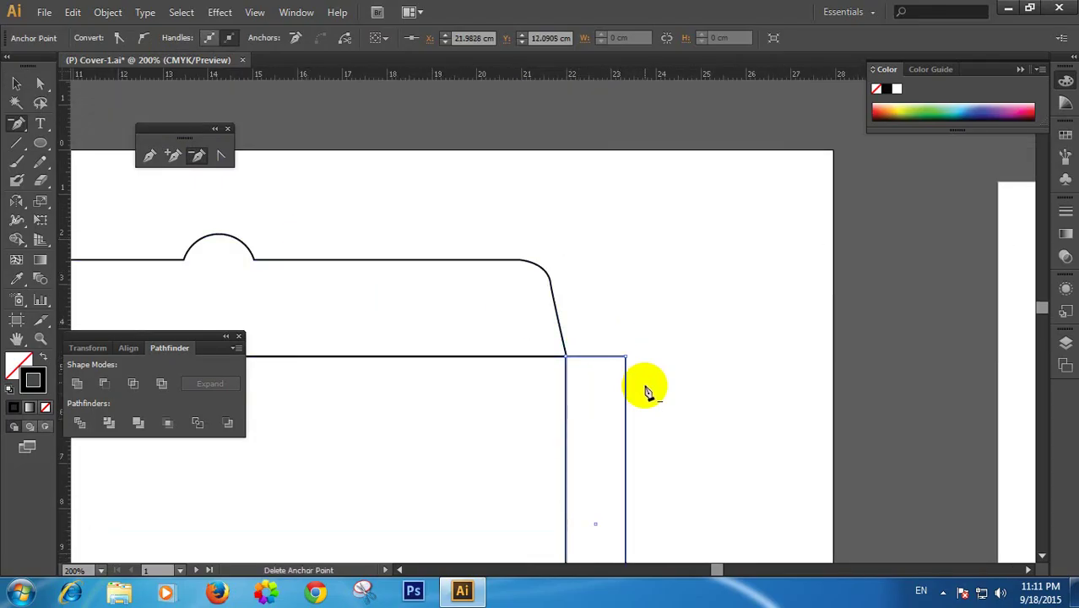
{"action": "scroll", "coordinate": [642, 372], "scroll_direction": "down", "scroll_amount": 1}
{"action": "scroll", "coordinate": [638, 342], "scroll_direction": "down", "scroll_amount": 1}
Delete the strip's top-right corner to slant it and add a midpoint along the diagonal
{"action": "left_click", "coordinate": [173, 155]}
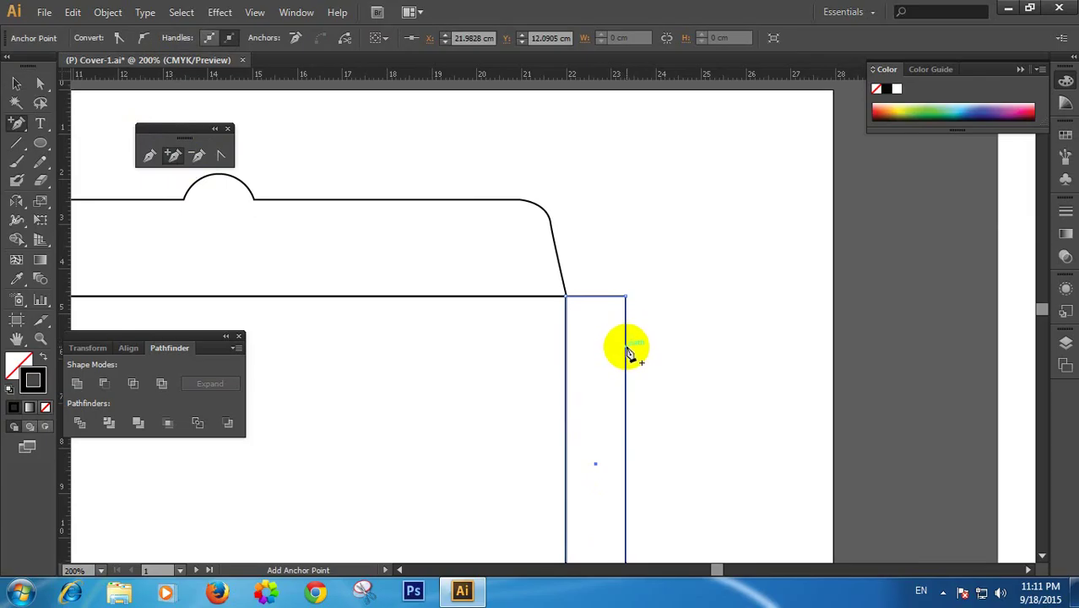
{"action": "left_click", "coordinate": [625, 347]}
{"action": "left_click", "coordinate": [197, 155]}
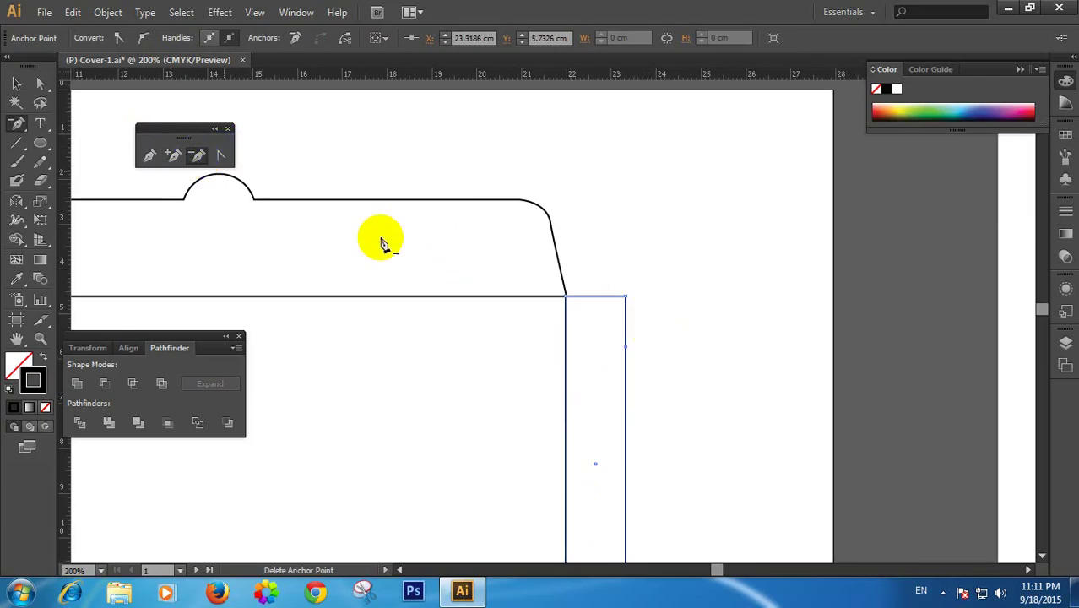
{"action": "left_click", "coordinate": [625, 298]}
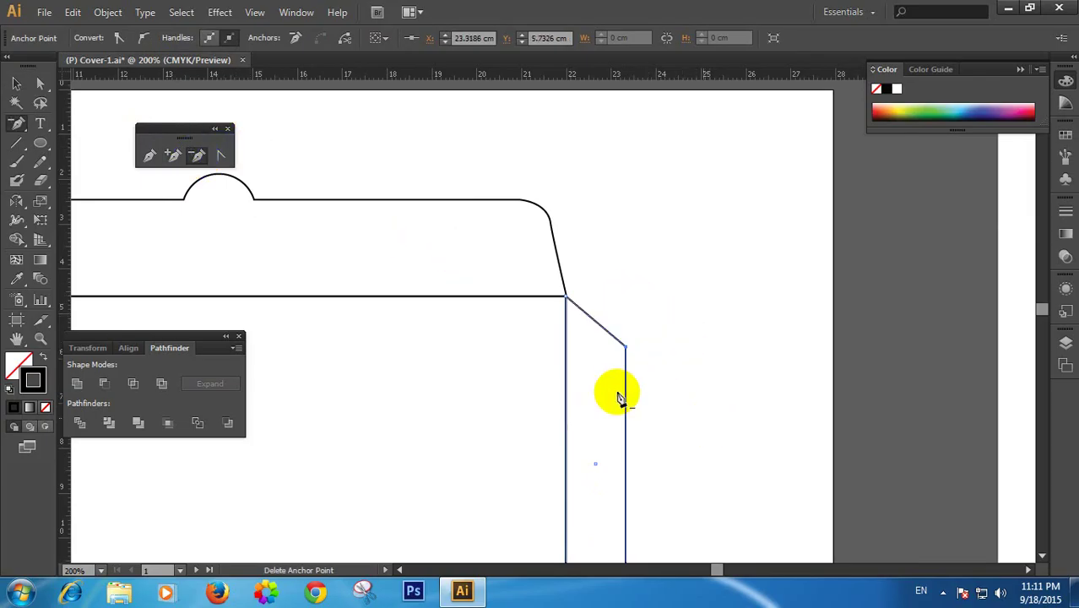
{"action": "left_click", "coordinate": [174, 156]}
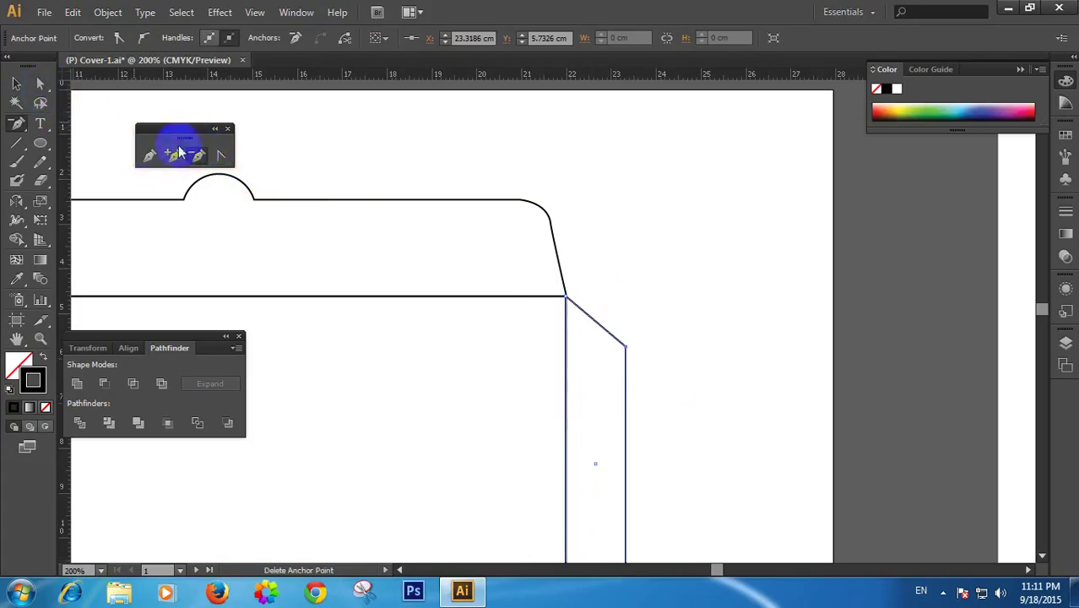
{"action": "left_click", "coordinate": [599, 326]}
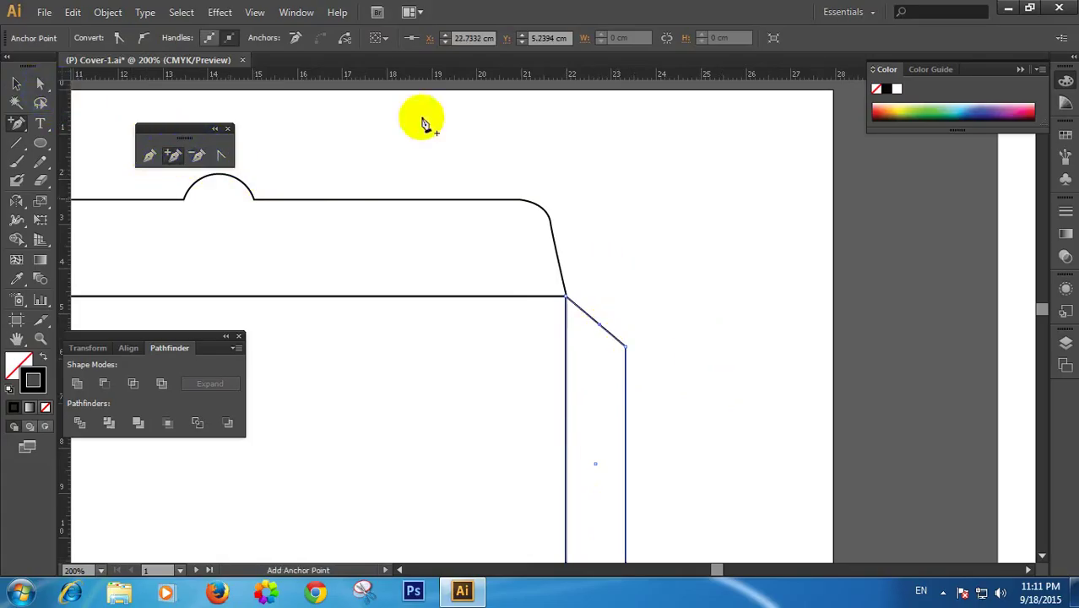
{"action": "left_click", "coordinate": [142, 39]}
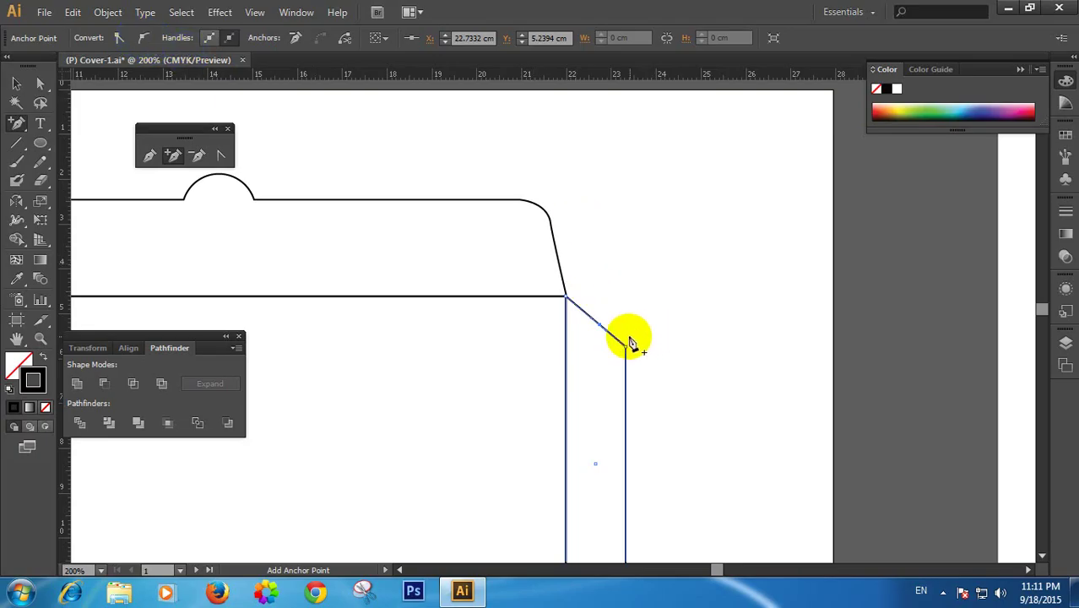
{"action": "key", "text": "v"}
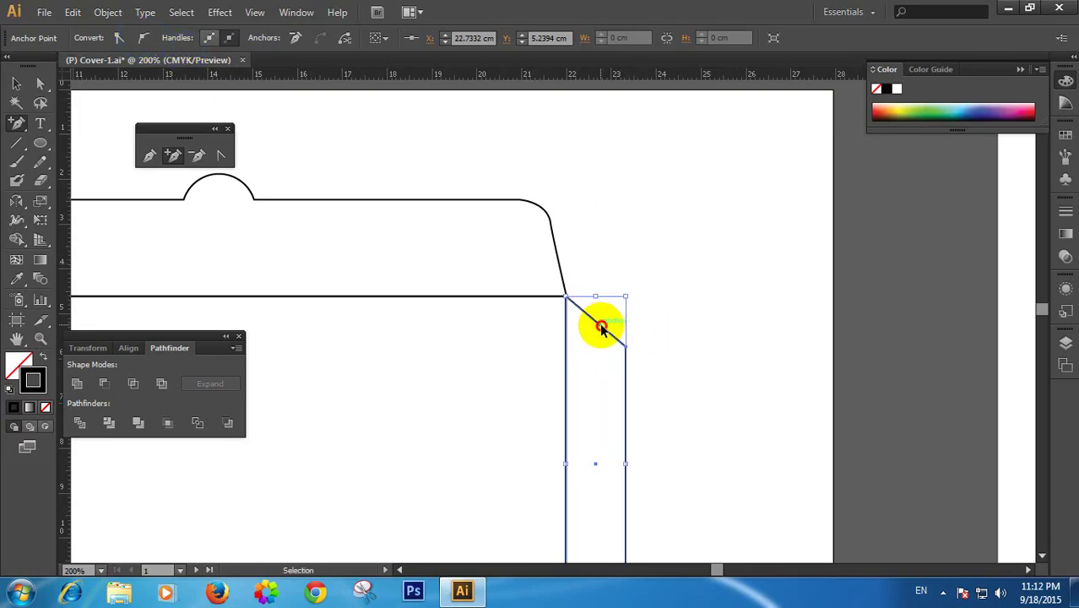
{"action": "key", "text": "plus"}
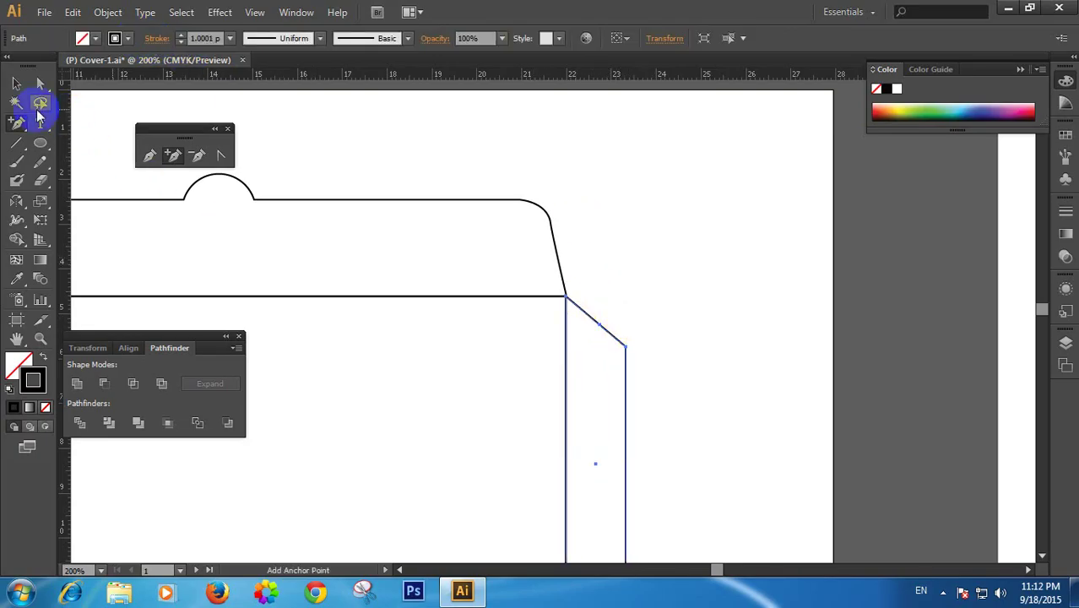
{"action": "left_click", "coordinate": [40, 85]}
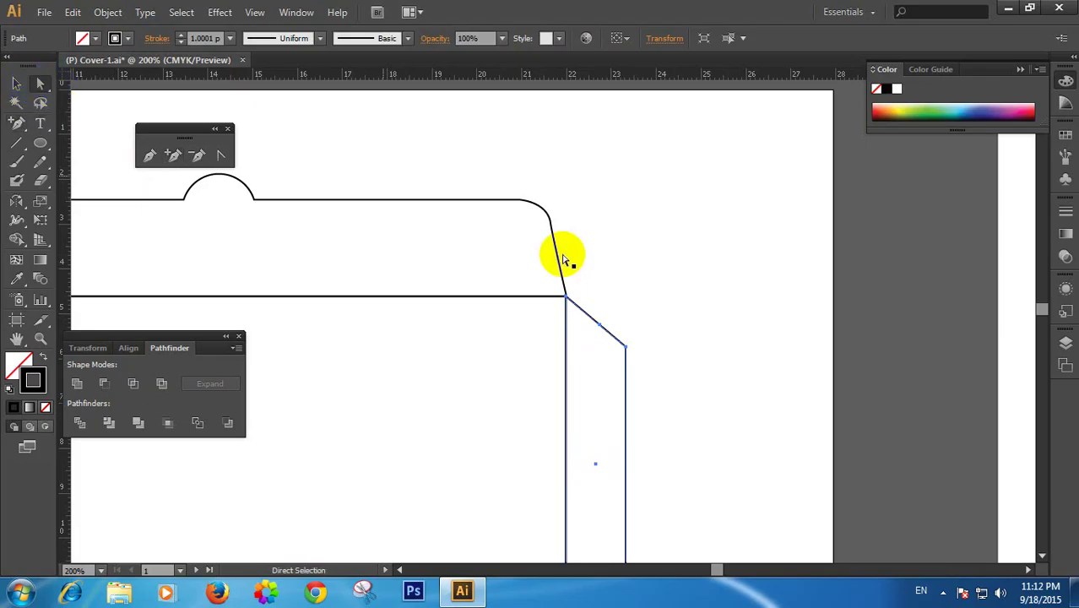
Drag the slanted edge's middle anchor and handles to bend the side tab's top into a smooth curve
{"action": "left_click", "coordinate": [606, 330]}
{"action": "left_click_drag", "start_coordinate": [606, 330], "coordinate": [602, 331]}
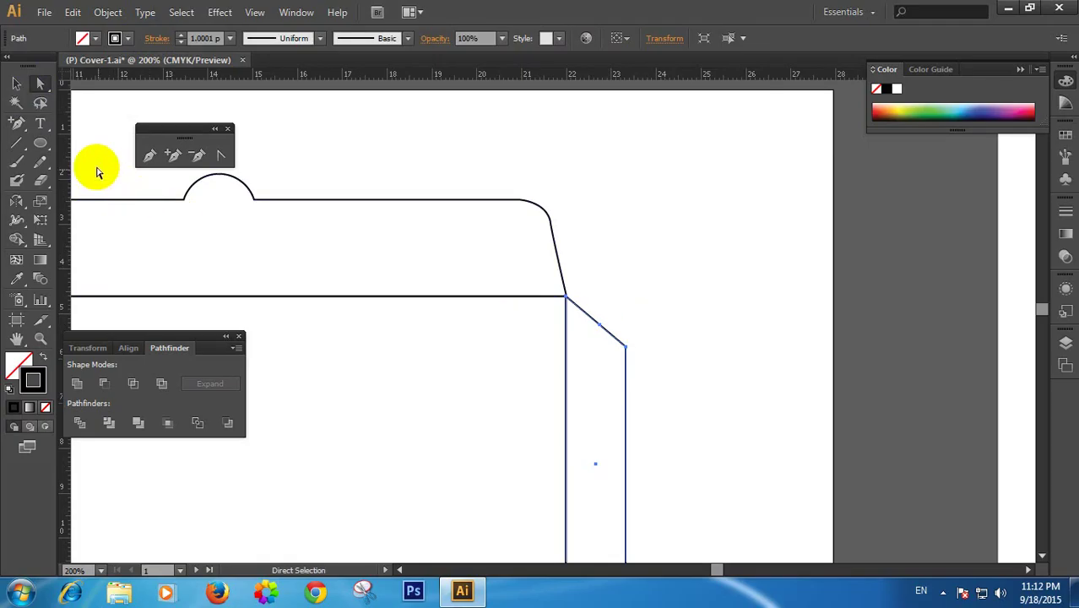
{"action": "left_click", "coordinate": [149, 155]}
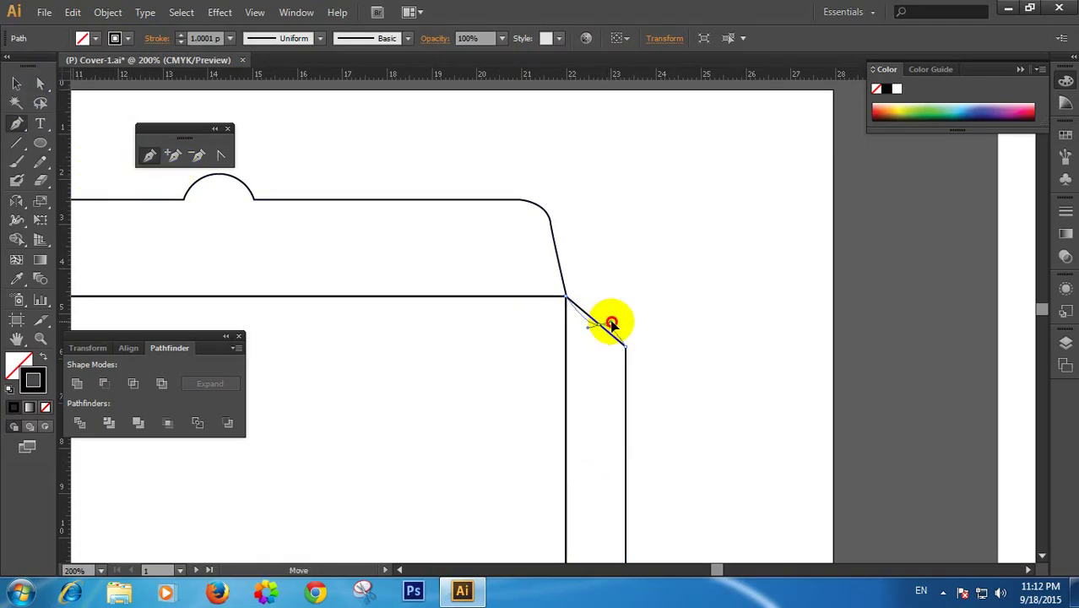
{"action": "left_click_drag", "start_coordinate": [615, 340], "coordinate": [662, 336]}
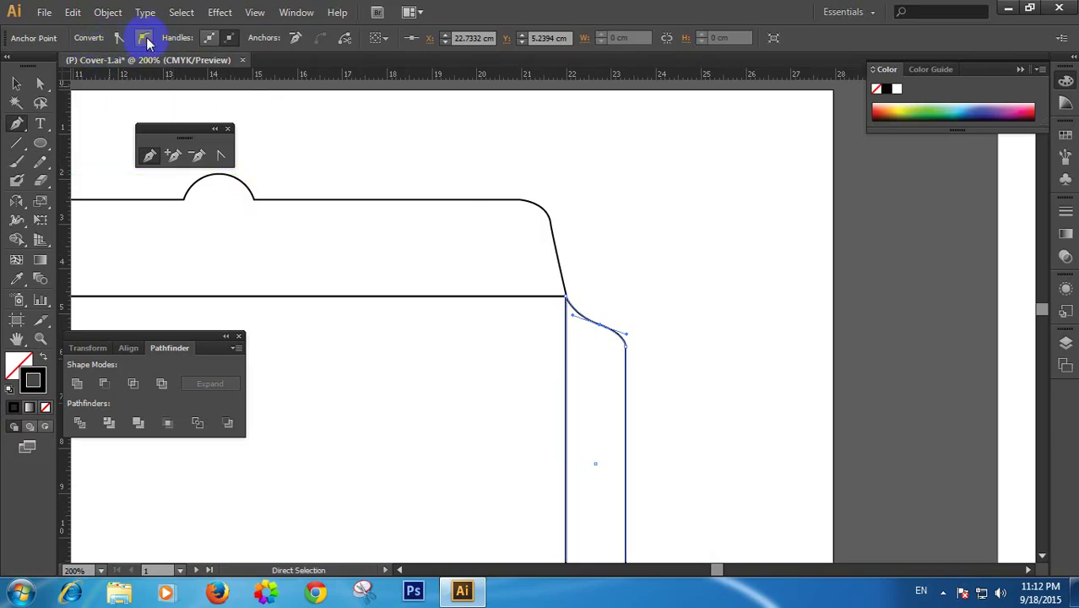
{"action": "left_click", "coordinate": [217, 157]}
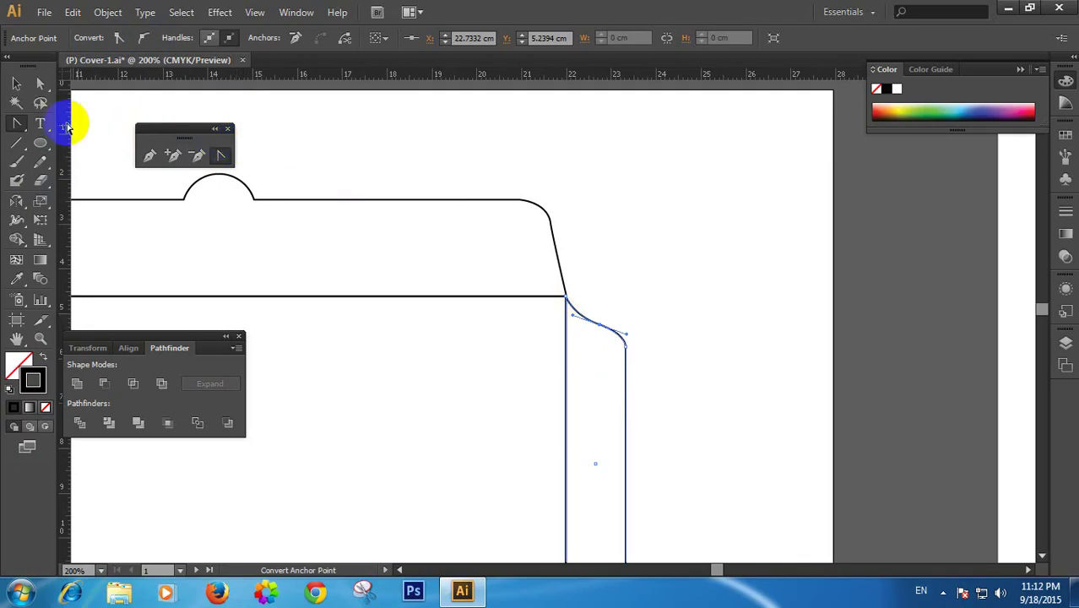
{"action": "left_click", "coordinate": [40, 83]}
{"action": "left_click", "coordinate": [604, 329]}
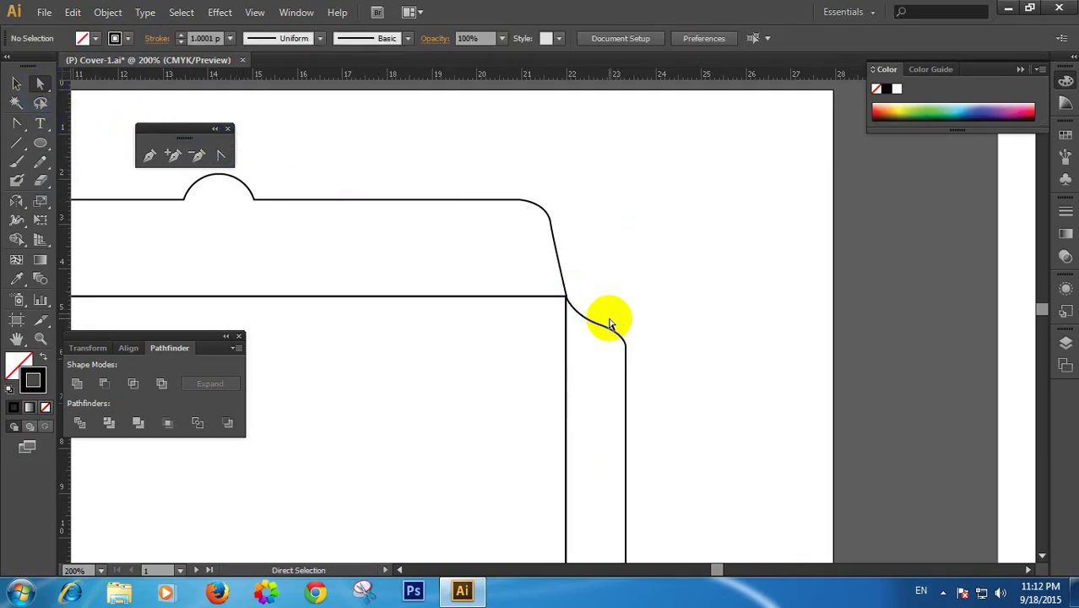
{"action": "left_click", "coordinate": [604, 329]}
{"action": "left_click_drag", "start_coordinate": [605, 329], "coordinate": [637, 339]}
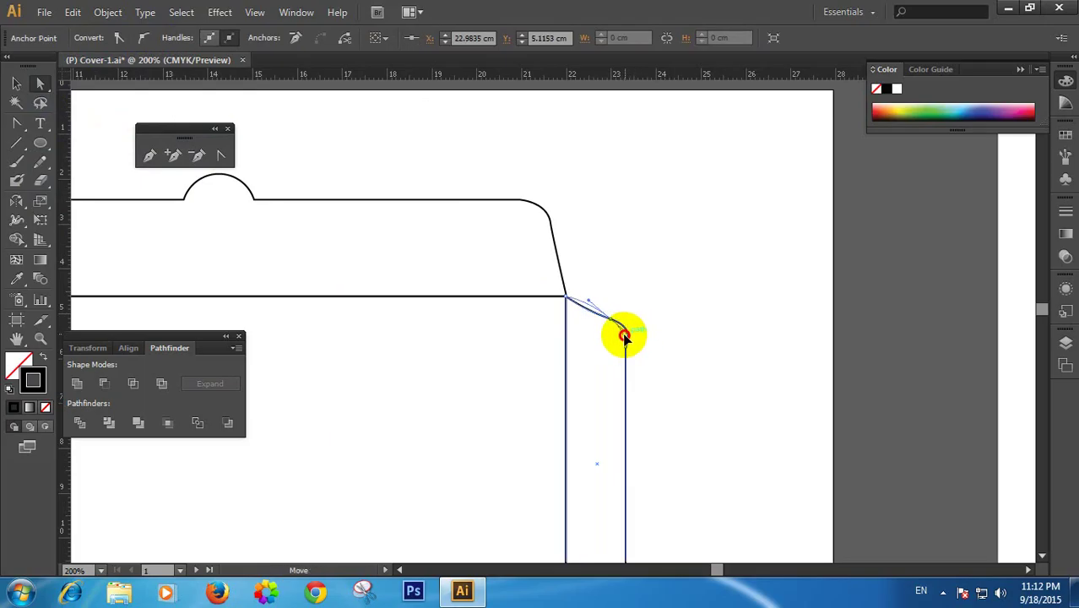
{"action": "left_click", "coordinate": [637, 345]}
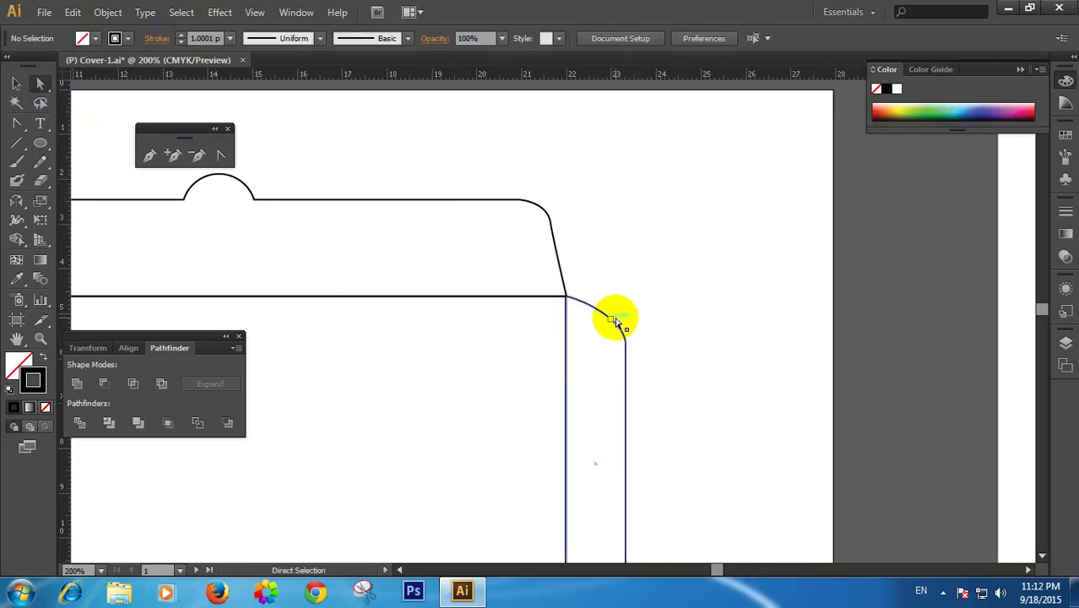
{"action": "left_click", "coordinate": [615, 320]}
{"action": "key", "text": "ctrl+minus"}
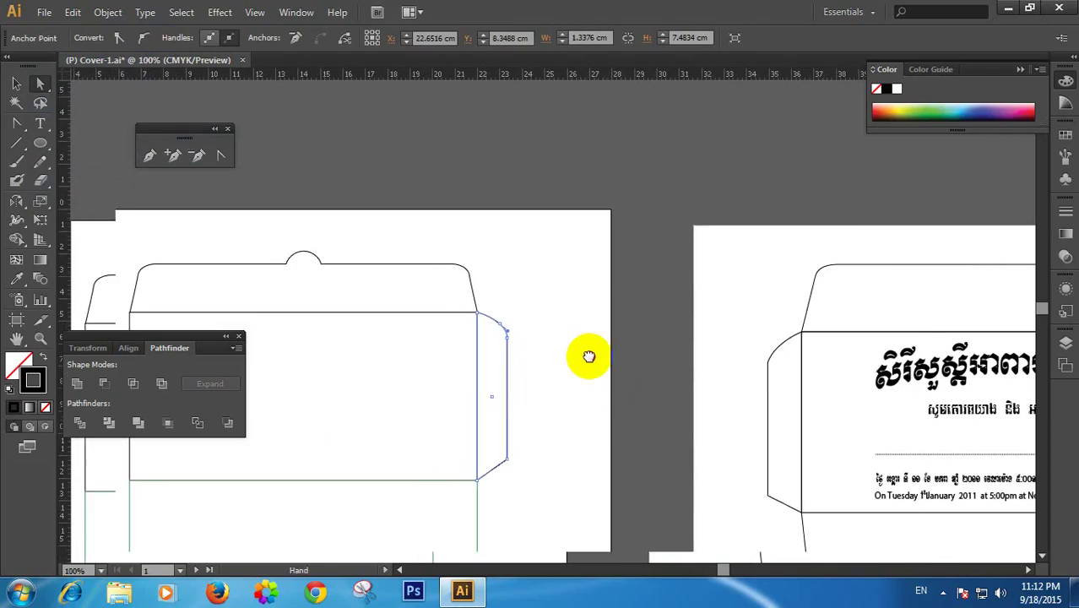
Reflect a vertical-axis copy of the side tab and move it to the envelope's left edge
{"action": "left_click", "coordinate": [615, 268]}
{"action": "mouse_move", "coordinate": [616, 275]}
{"action": "left_mouse_down"}
{"action": "mouse_move", "coordinate": [759, 290]}
{"action": "mouse_move", "coordinate": [612, 283]}
{"action": "left_mouse_up"}
{"action": "left_click", "coordinate": [18, 84]}
{"action": "mouse_move", "coordinate": [630, 322]}
{"action": "left_mouse_down"}
{"action": "mouse_move", "coordinate": [798, 331]}
{"action": "mouse_move", "coordinate": [495, 322]}
{"action": "left_mouse_up"}
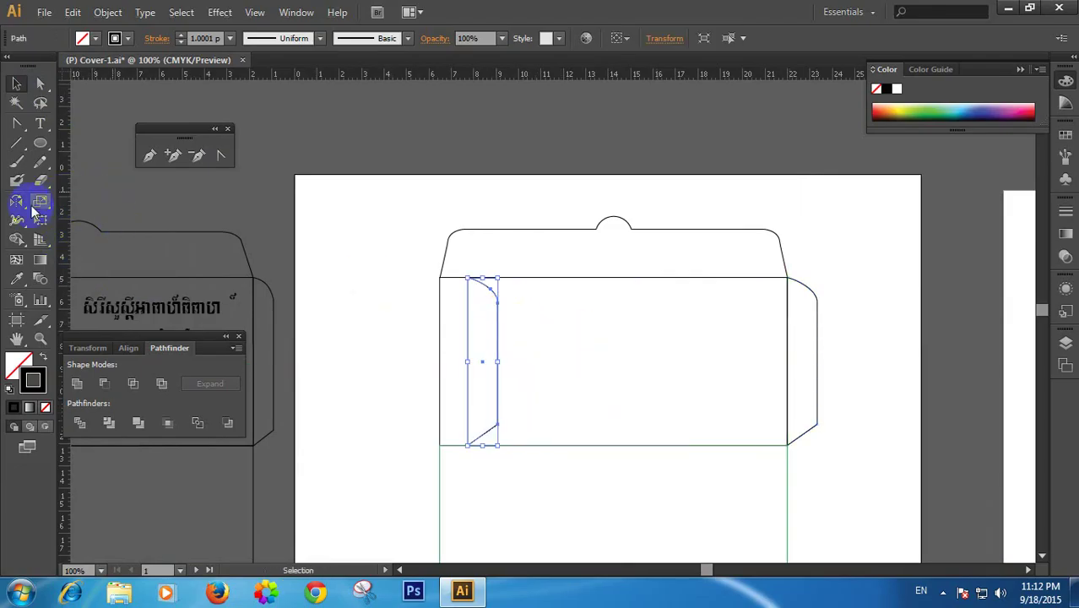
{"action": "left_click", "coordinate": [16, 201]}
{"action": "key", "text": "Return"}
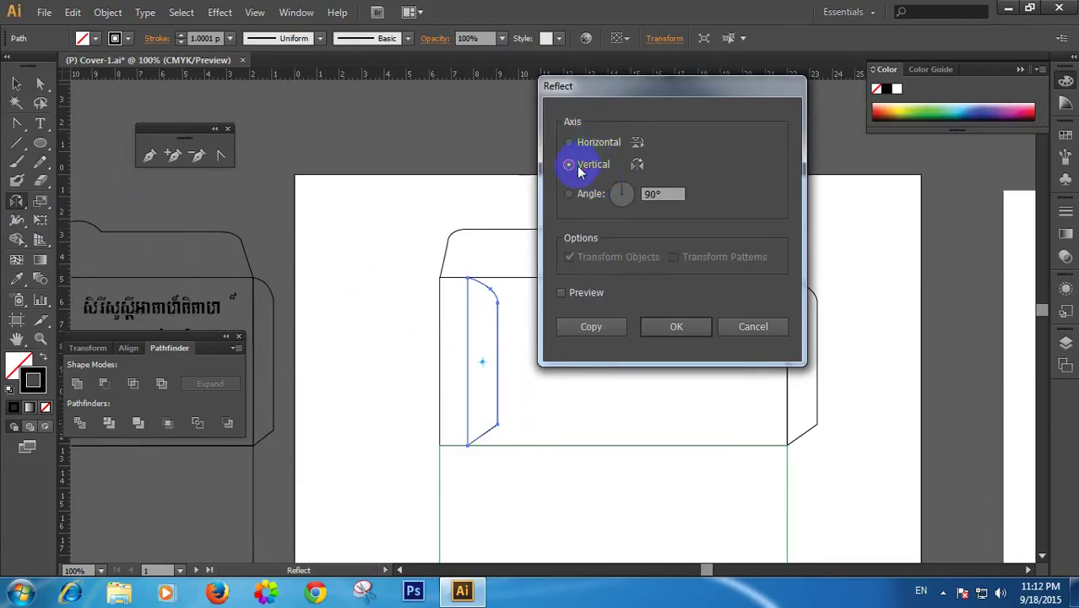
{"action": "left_click", "coordinate": [590, 326]}
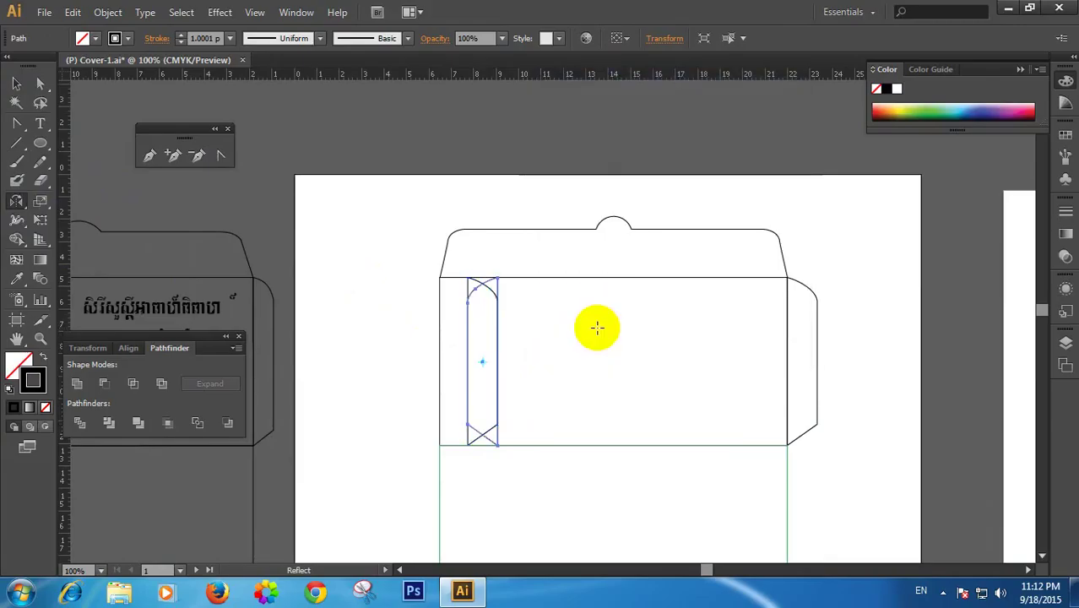
{"action": "left_click", "coordinate": [17, 83]}
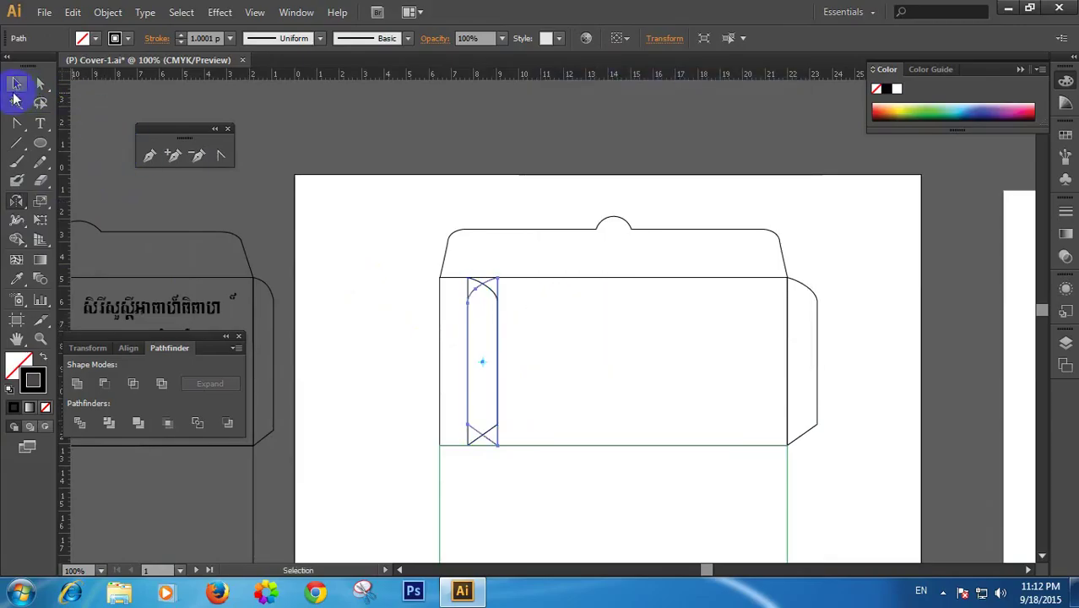
{"action": "mouse_move", "coordinate": [498, 295]}
{"action": "left_mouse_down"}
{"action": "mouse_move", "coordinate": [414, 295]}
{"action": "mouse_move", "coordinate": [442, 302]}
{"action": "left_mouse_up"}
{"action": "left_click", "coordinate": [500, 309]}
{"action": "left_click", "coordinate": [460, 311]}
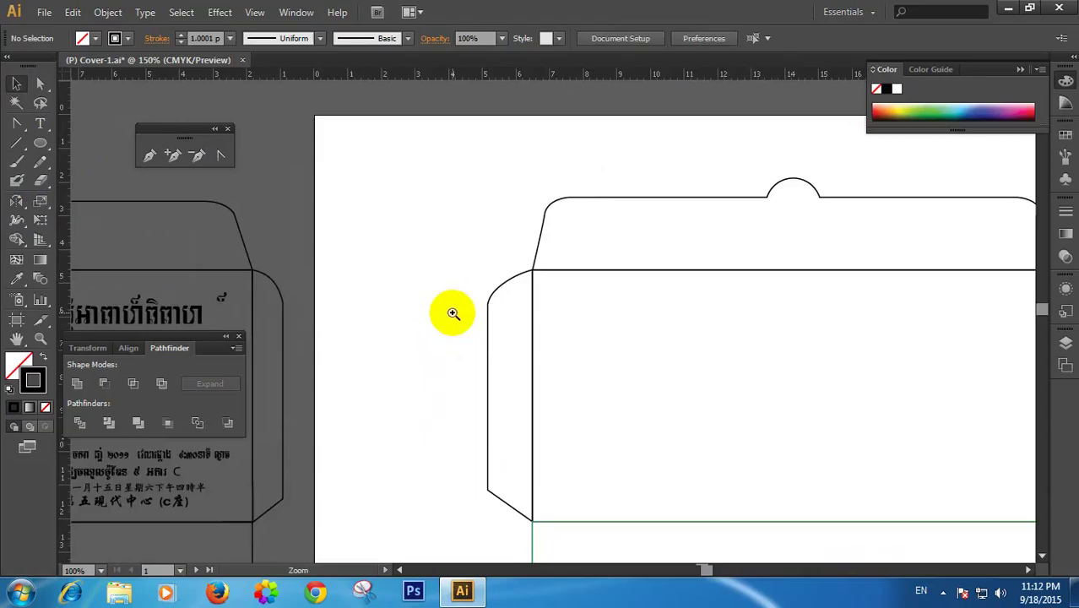
Zoom into the left tab's corner and colour the left tab's outline green
{"action": "left_click", "coordinate": [540, 288]}
{"action": "left_click", "coordinate": [564, 365]}
{"action": "left_click", "coordinate": [565, 365]}
{"action": "key", "text": "v"}
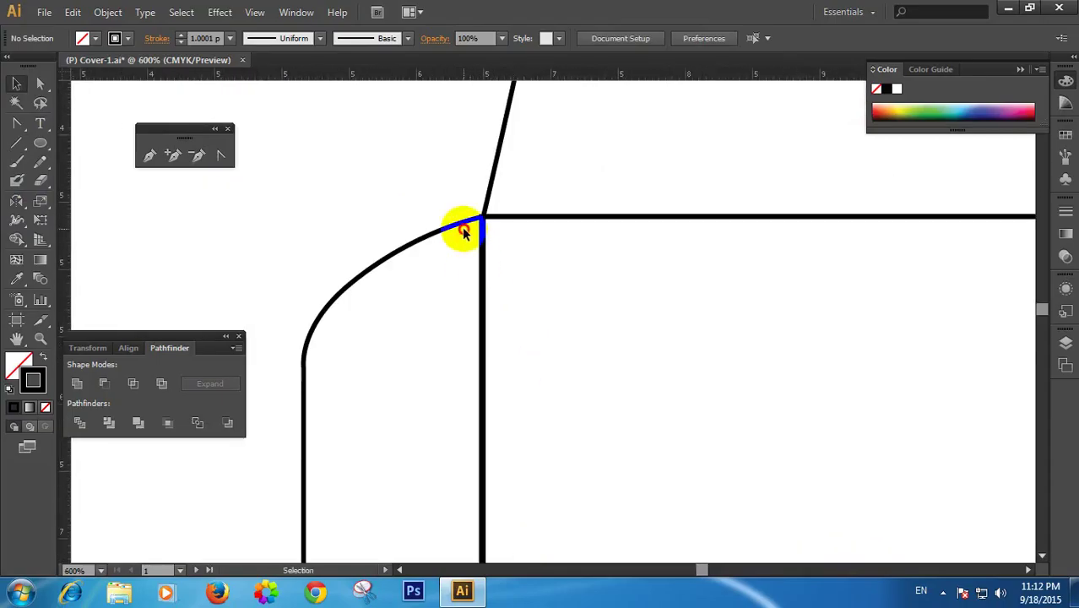
{"action": "left_click", "coordinate": [461, 228]}
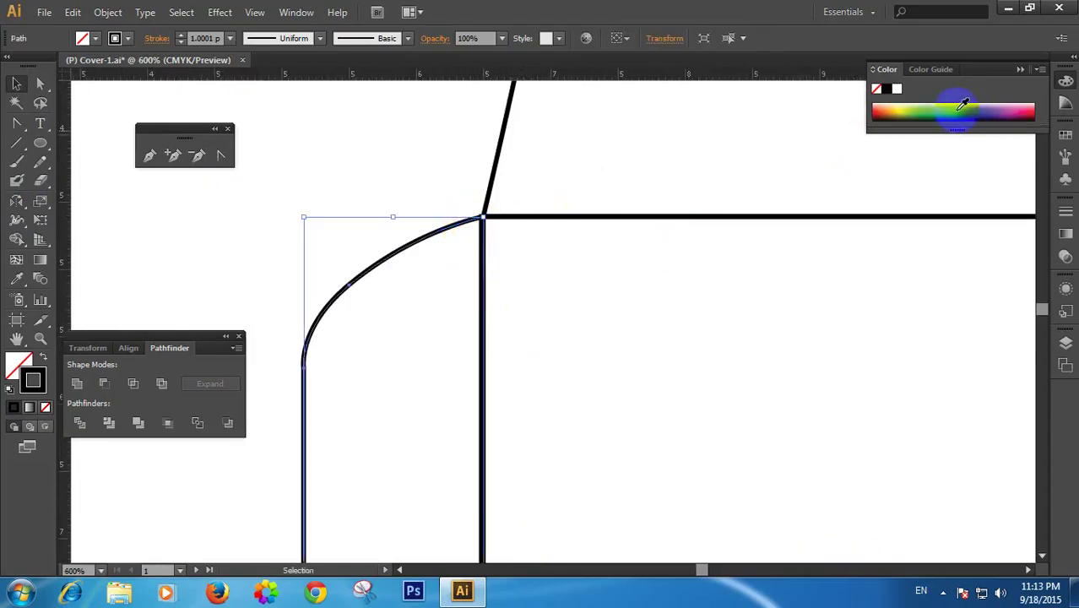
{"action": "left_click", "coordinate": [929, 111]}
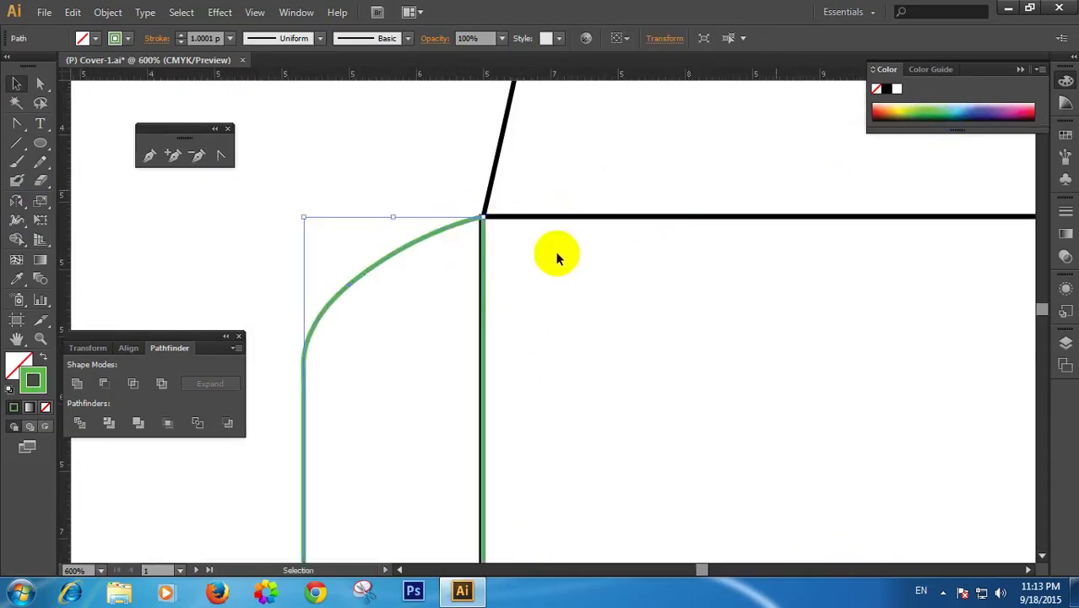
{"action": "left_click", "coordinate": [313, 102]}
Magnify the corner join, nudge the green tab left onto the body's edge, then pan back out
{"action": "key", "text": "z"}
{"action": "left_click", "coordinate": [481, 222]}
{"action": "left_click", "coordinate": [634, 355]}
{"action": "left_click", "coordinate": [633, 359]}
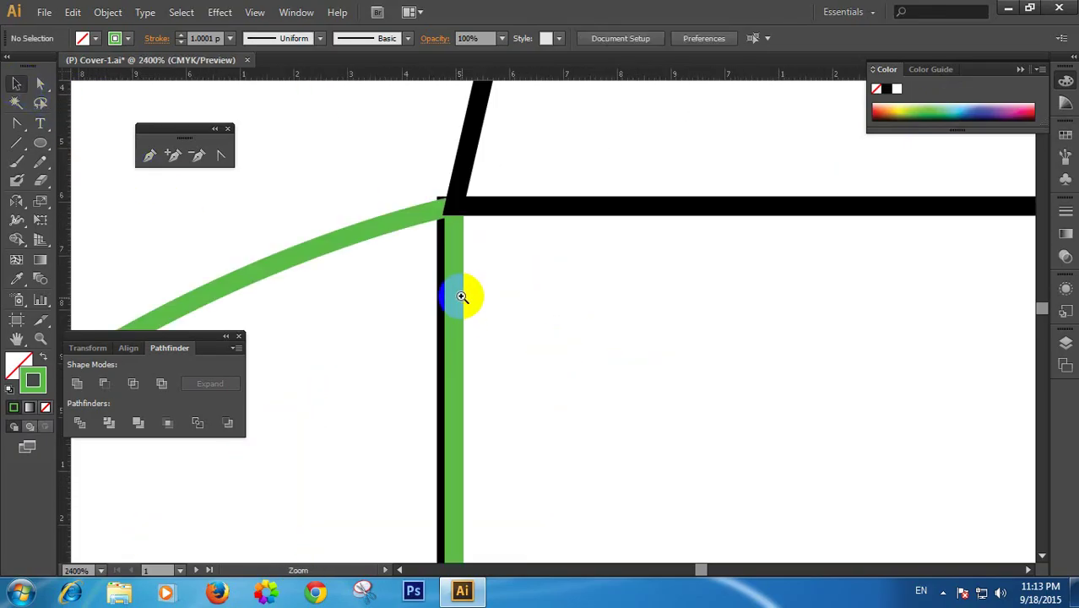
{"action": "left_click", "coordinate": [460, 296]}
{"action": "key", "text": "v"}
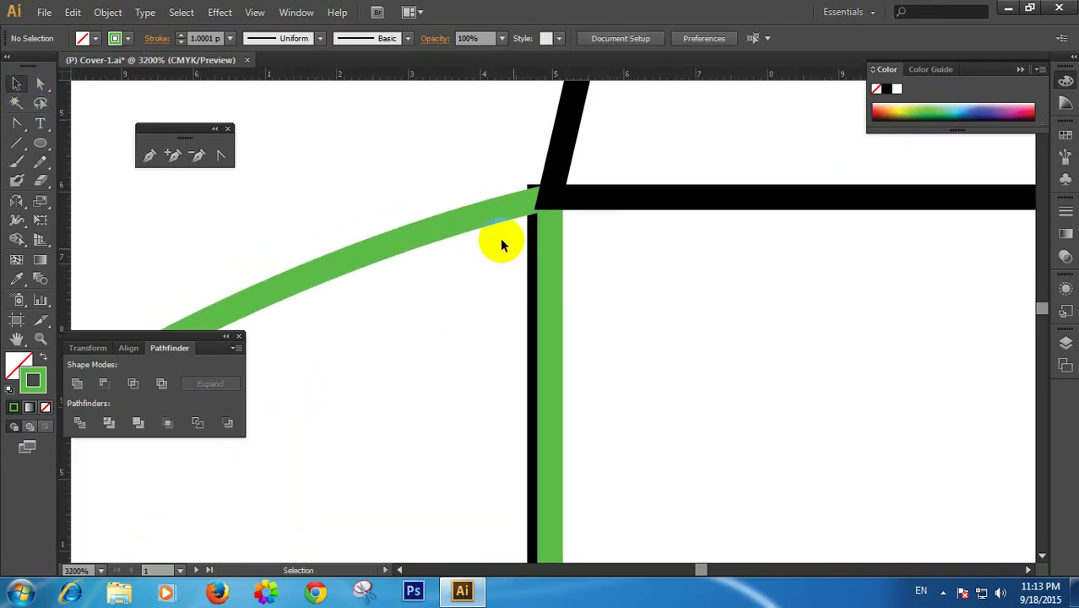
{"action": "left_click_drag", "start_coordinate": [471, 215], "coordinate": [464, 221]}
{"action": "left_click", "coordinate": [446, 183]}
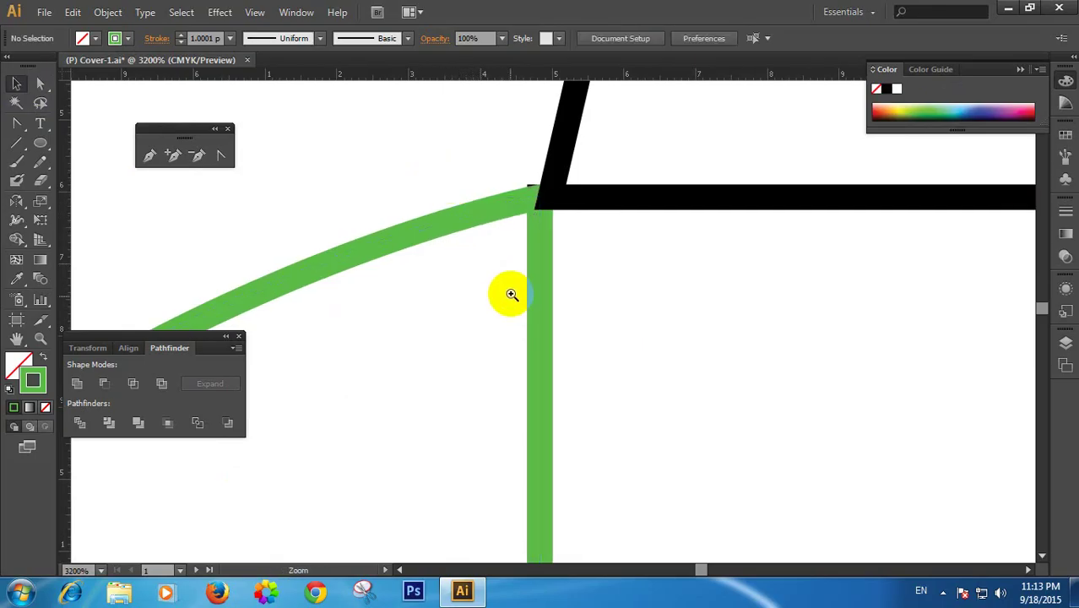
{"action": "scroll", "coordinate": [515, 288], "scroll_direction": "down", "scroll_amount": 3}
{"action": "scroll", "coordinate": [525, 306], "scroll_direction": "down", "scroll_amount": 2}
{"action": "scroll", "coordinate": [525, 308], "scroll_direction": "down", "scroll_amount": 4}
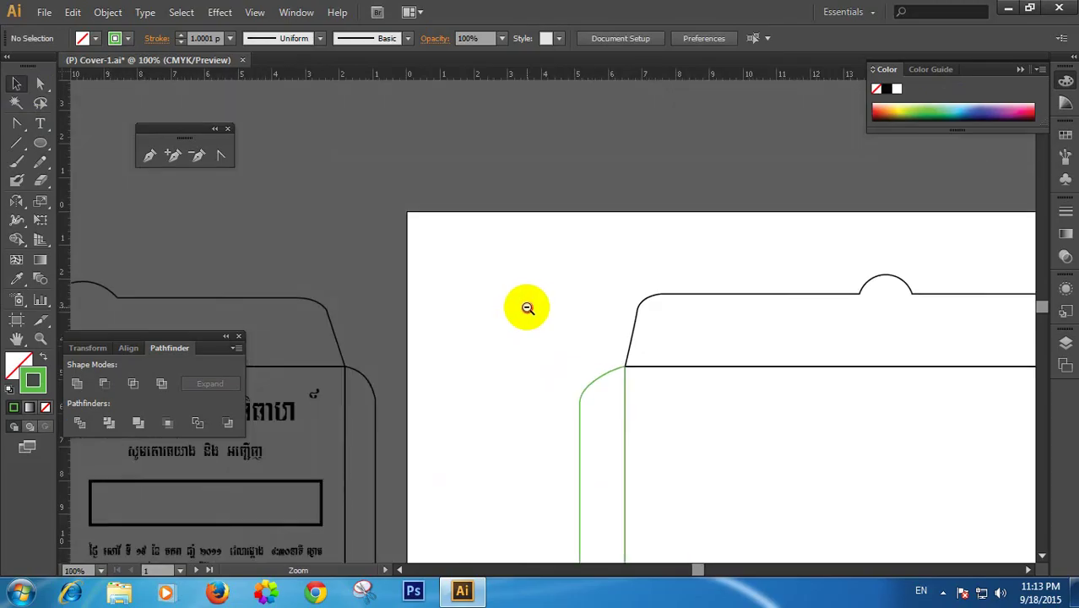
{"action": "scroll", "coordinate": [575, 338], "scroll_direction": "down", "scroll_amount": 2}
{"action": "left_click_drag", "start_coordinate": [598, 349], "coordinate": [411, 201]}
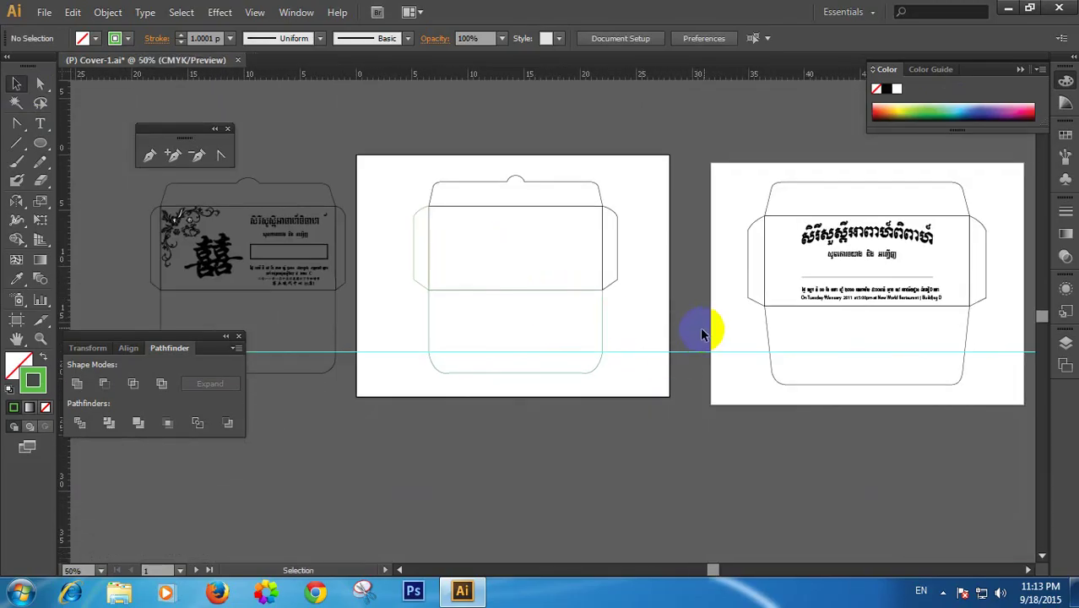
Delete the horizontal guide and marquee-select every path of the envelope
{"action": "left_click", "coordinate": [713, 351]}
{"action": "key", "text": "Delete"}
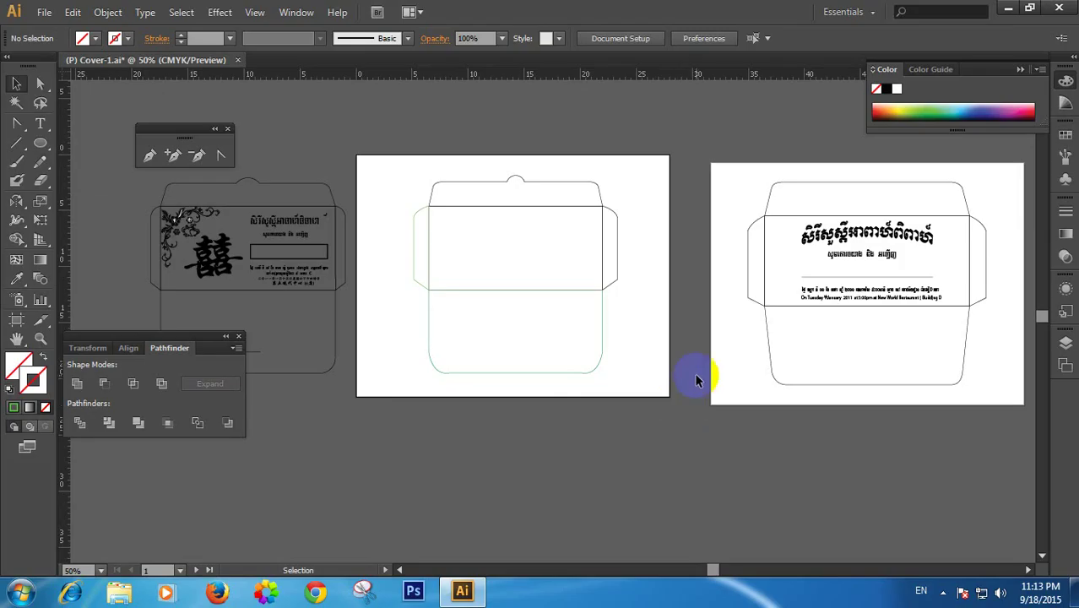
{"action": "left_click_drag", "start_coordinate": [428, 177], "coordinate": [622, 393]}
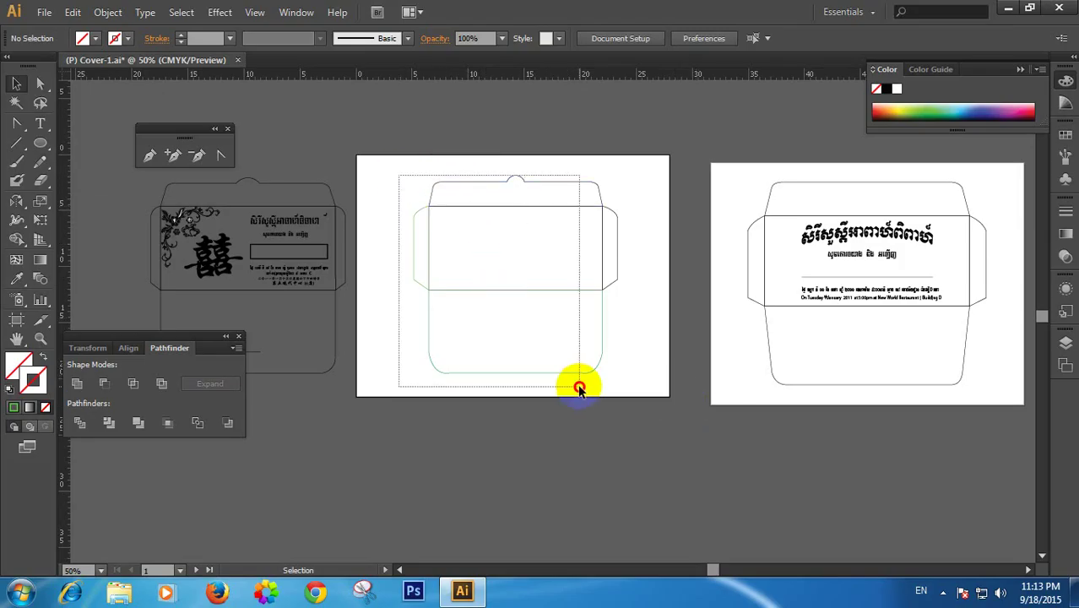
{"action": "left_click_drag", "start_coordinate": [397, 154], "coordinate": [621, 392]}
{"action": "left_click", "coordinate": [514, 186]}
{"action": "left_click_drag", "start_coordinate": [404, 151], "coordinate": [656, 414]}
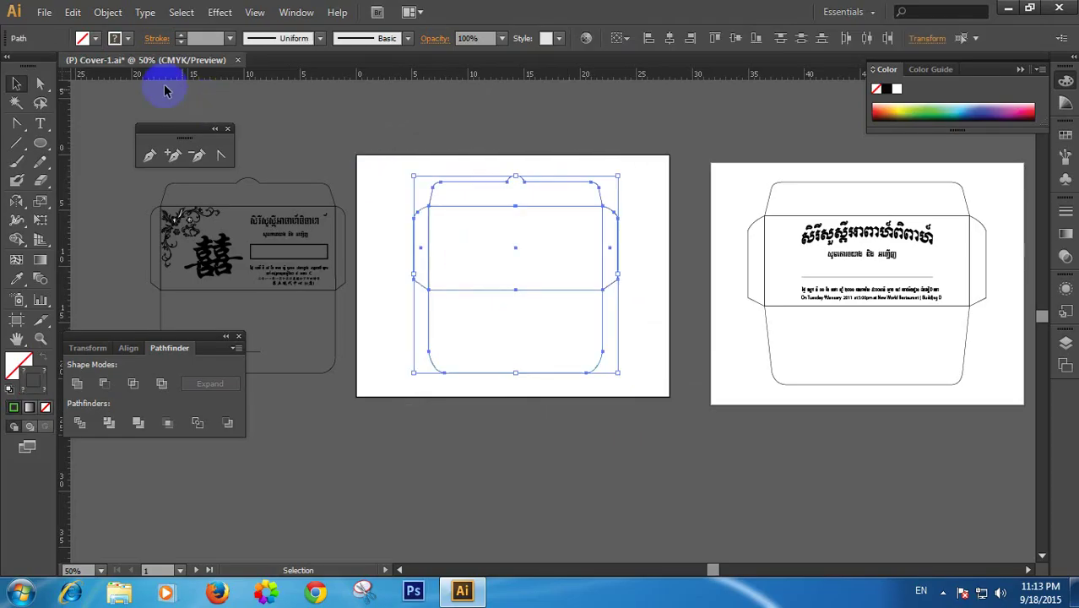
Give the whole envelope outline a dark stroke colour, then zoom in on the middle envelope
{"action": "left_click", "coordinate": [129, 39]}
{"action": "left_click", "coordinate": [971, 110]}
{"action": "left_click", "coordinate": [987, 112]}
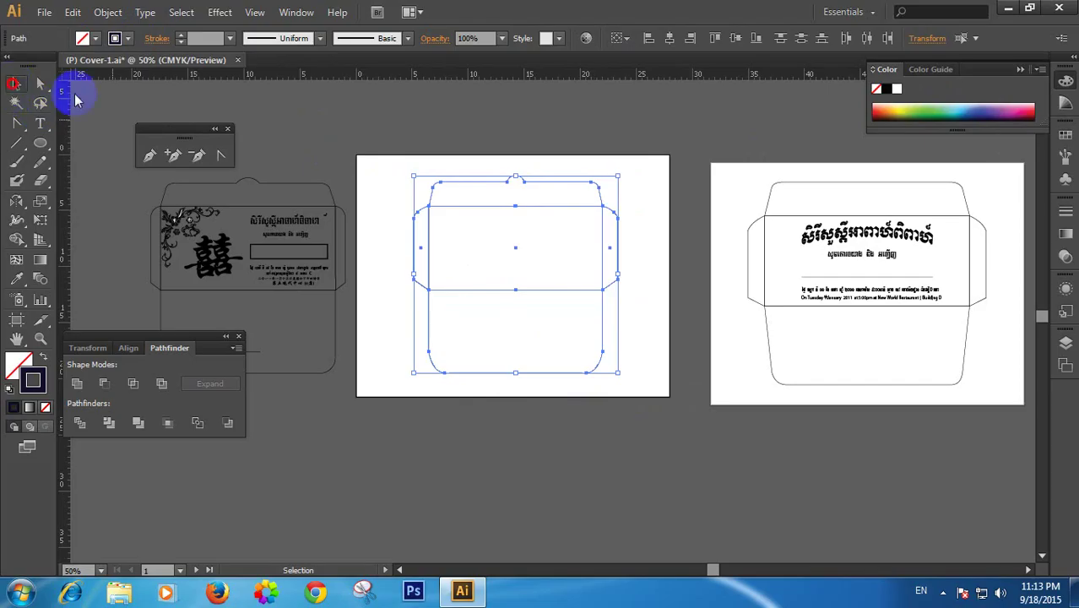
{"action": "left_click", "coordinate": [361, 118]}
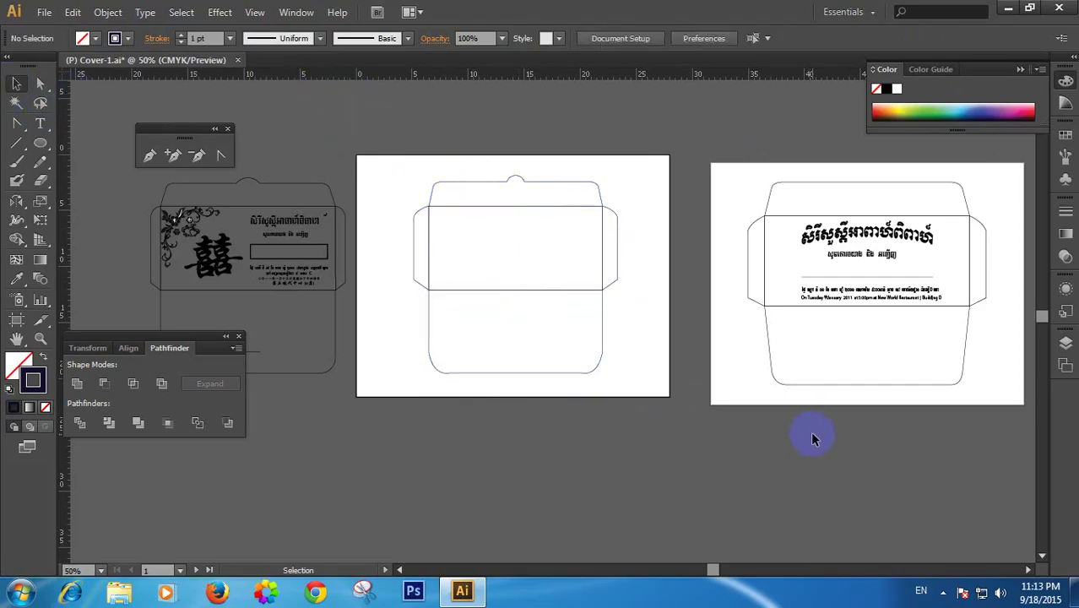
{"action": "left_click", "coordinate": [40, 338]}
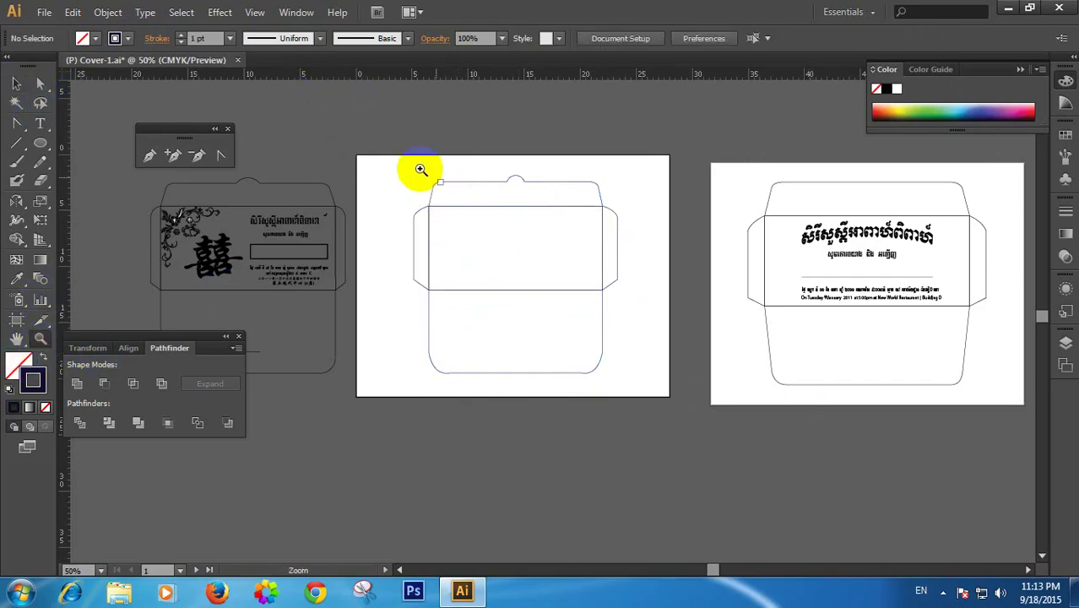
{"action": "left_click_drag", "start_coordinate": [420, 171], "coordinate": [646, 397]}
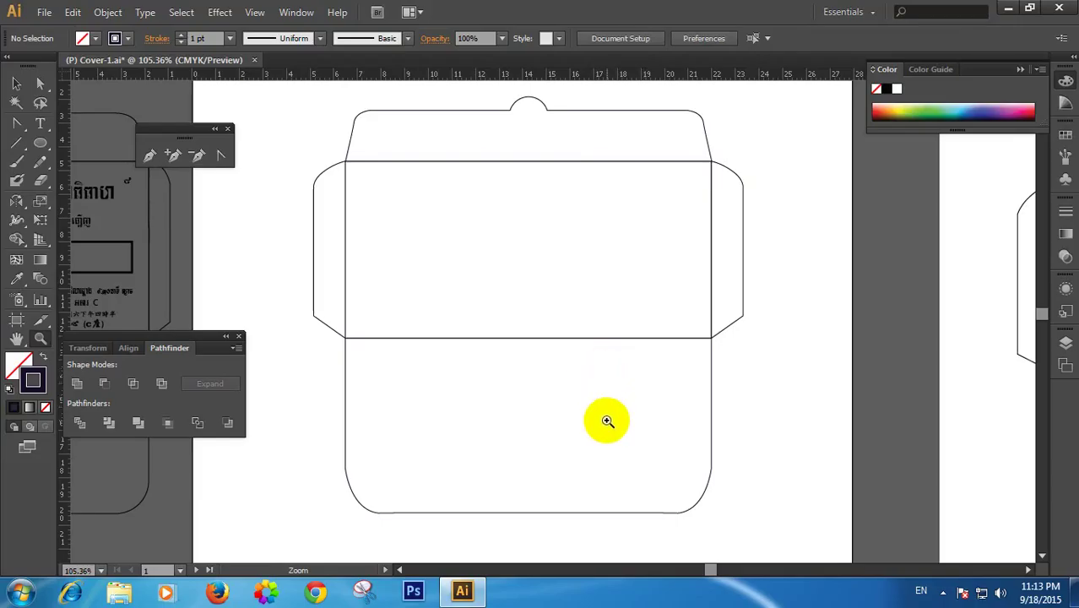
{"action": "left_click", "coordinate": [948, 592]}
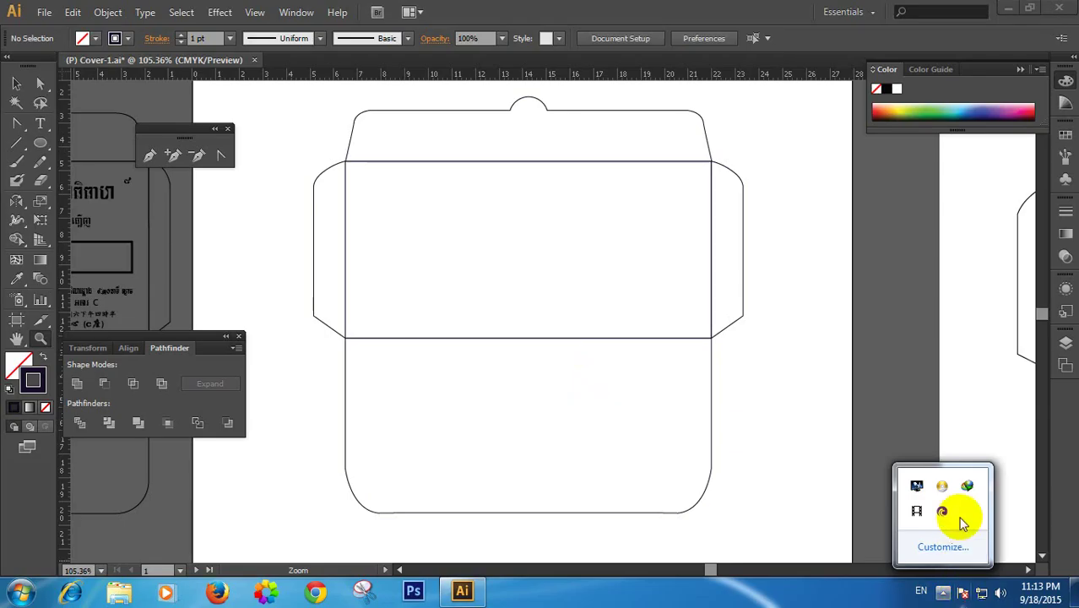